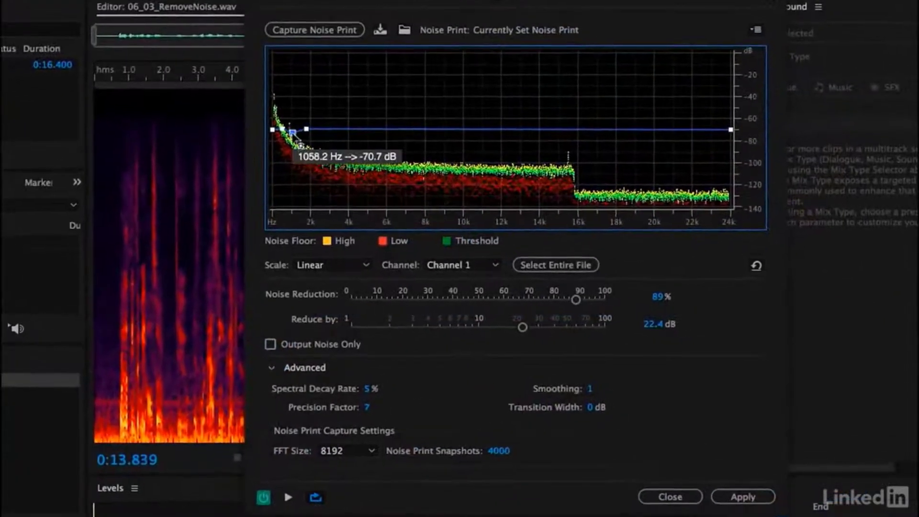
Lower the noise floor curve's control point near 1 kHz in the captured noise print
{"action": "left_click_drag", "start_coordinate": [293, 132], "coordinate": [293, 183]}
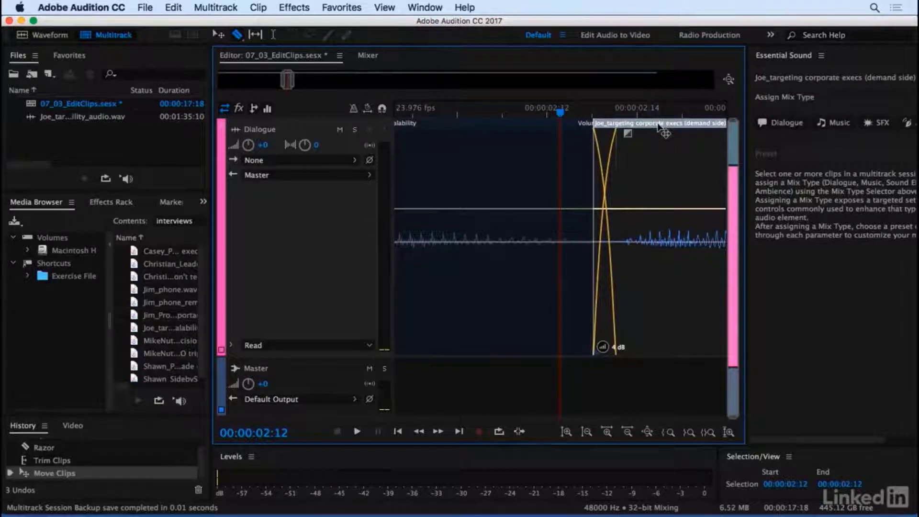
Slide the demand-side clip on the Dialogue track earlier, further over the end of the preceding clip
{"action": "left_click_drag", "start_coordinate": [668, 125], "coordinate": [604, 129]}
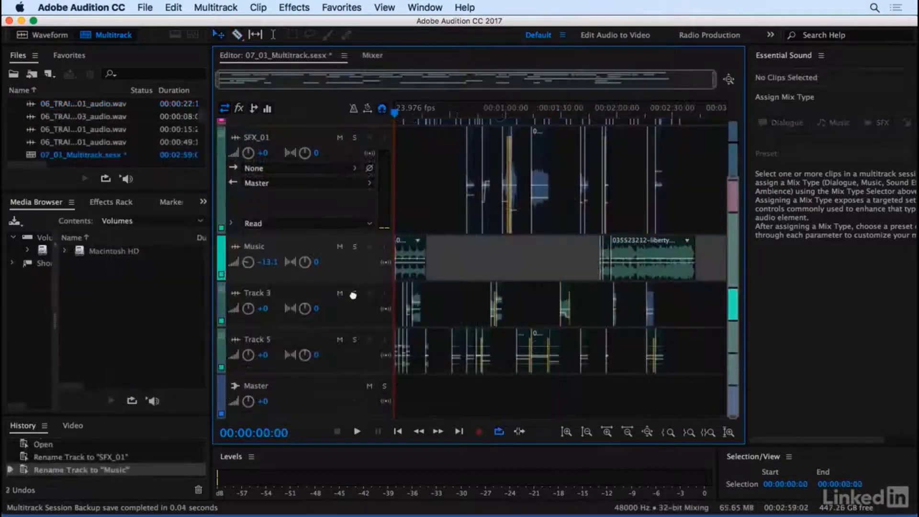
Move the Music track further down the multitrack session's track order
{"action": "left_click_drag", "start_coordinate": [353, 295], "coordinate": [353, 318]}
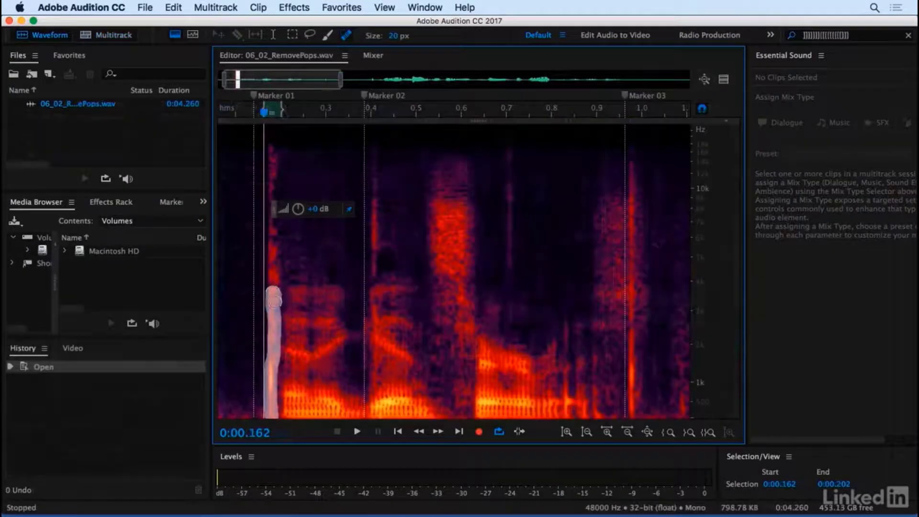
Brush over the vertical pop after Marker 01 up to the high frequencies with the 20 px Spot Healing Brush
{"action": "left_click_drag", "start_coordinate": [275, 289], "coordinate": [274, 144]}
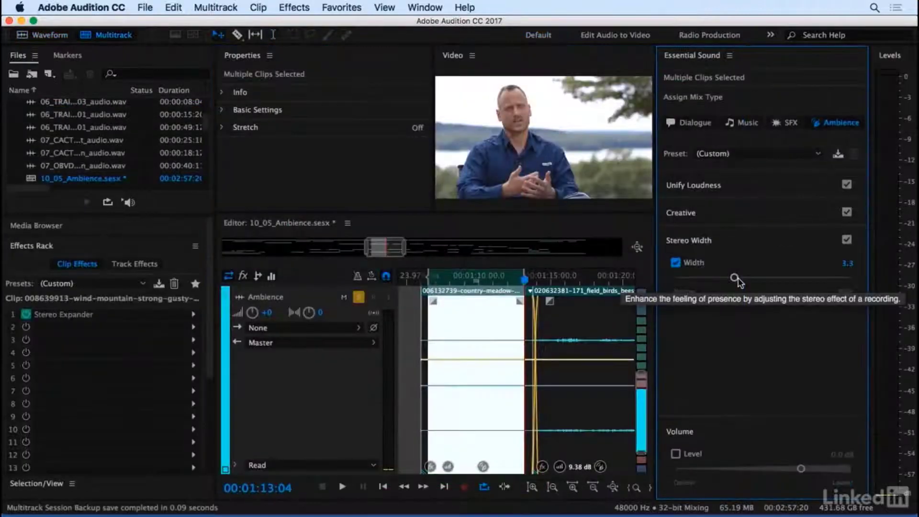
Reduce the stereo width of the selected Ambience clips
{"action": "left_click_drag", "start_coordinate": [737, 279], "coordinate": [692, 279]}
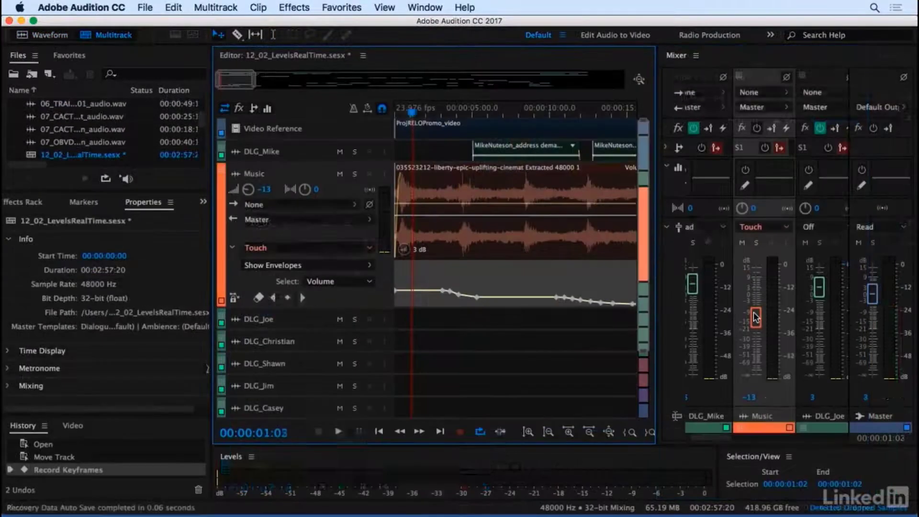
Play the session and lower the Music track's fader in Touch mode to record volume automation
{"action": "key", "text": "space"}
{"action": "left_click_drag", "start_coordinate": [755, 317], "coordinate": [756, 326]}
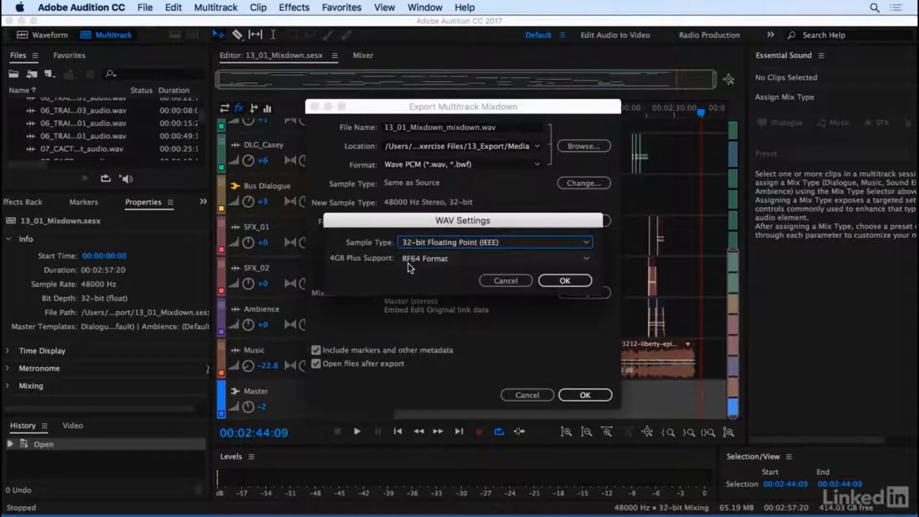
Dismiss the WAV settings and set the mixdown export format to MP3 Audio
{"action": "left_click", "coordinate": [505, 281]}
{"action": "left_click", "coordinate": [459, 164]}
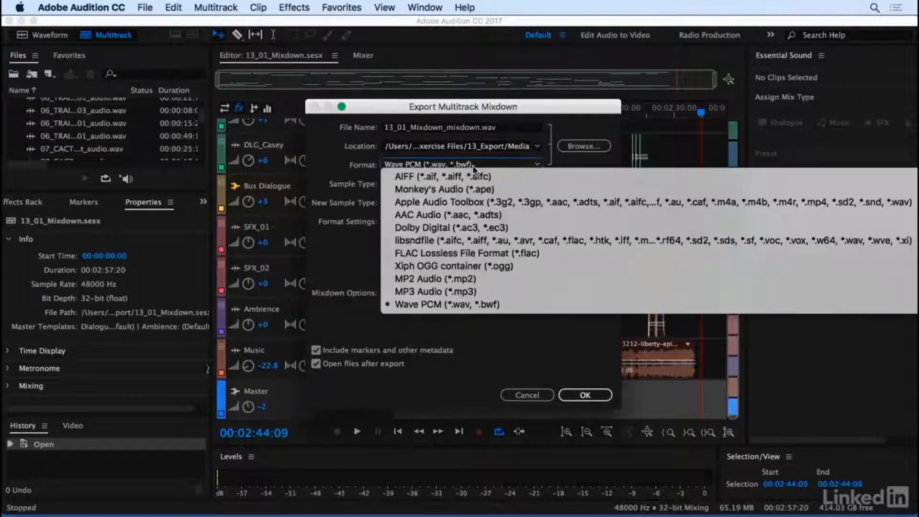
{"action": "left_click", "coordinate": [421, 290]}
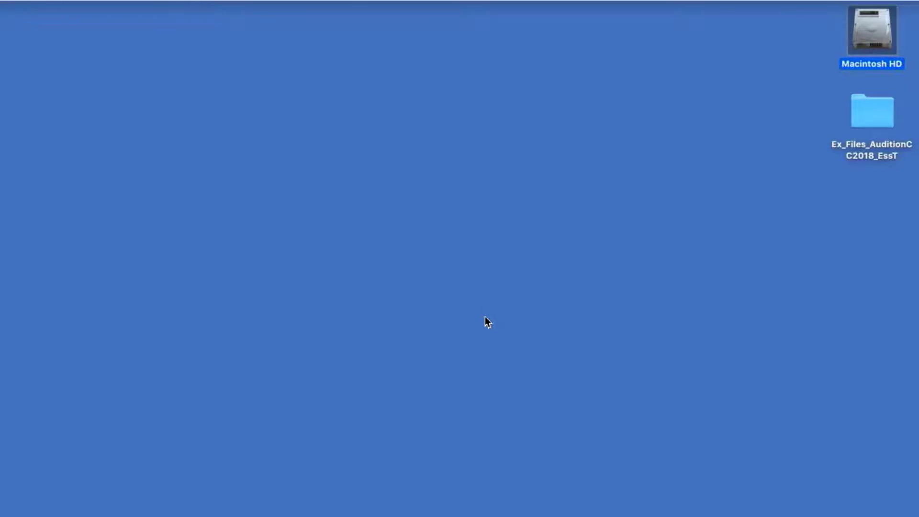
Locate Adobe Audition CC 2018 in the Applications folder on Macintosh HD
{"action": "double_click", "coordinate": [859, 32]}
{"action": "left_click", "coordinate": [292, 148]}
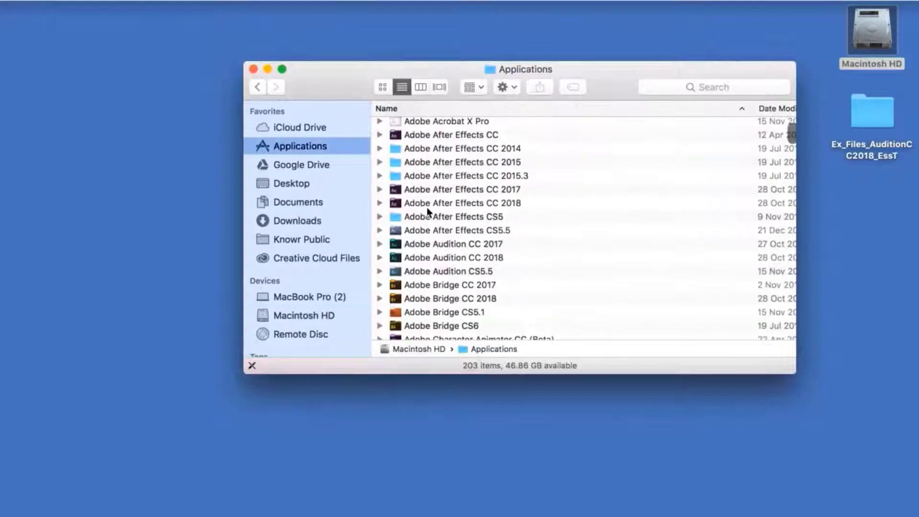
{"action": "scroll", "coordinate": [432, 209], "scroll_direction": "down", "scroll_amount": 2}
{"action": "left_click", "coordinate": [495, 237]}
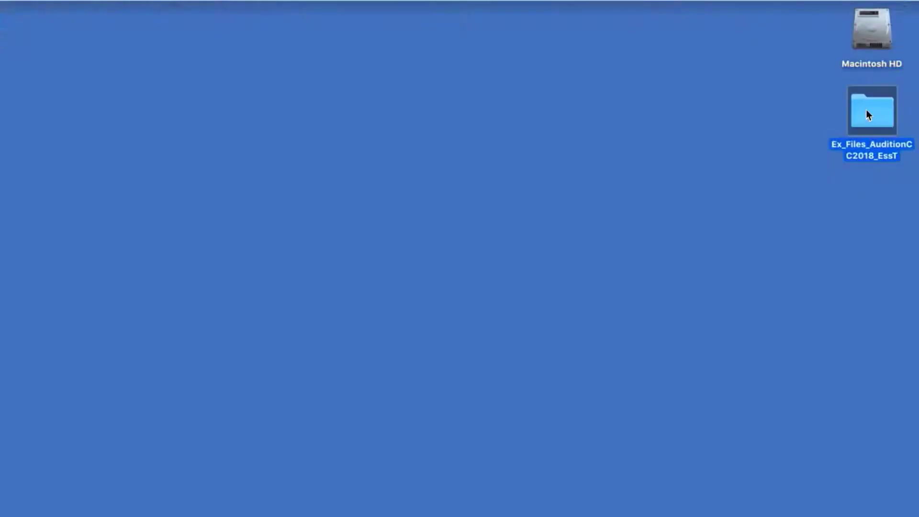
Examine the 01_GettingToKnow, 02_FastTrack and Media folders inside the desktop folder Ex_Files_AuditionCC2018_EssT
{"action": "double_click", "coordinate": [867, 110]}
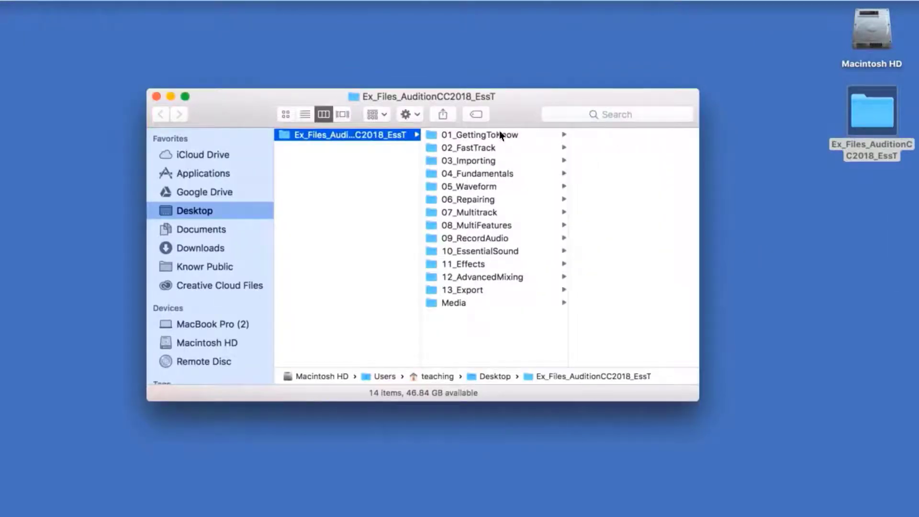
{"action": "left_click", "coordinate": [499, 134]}
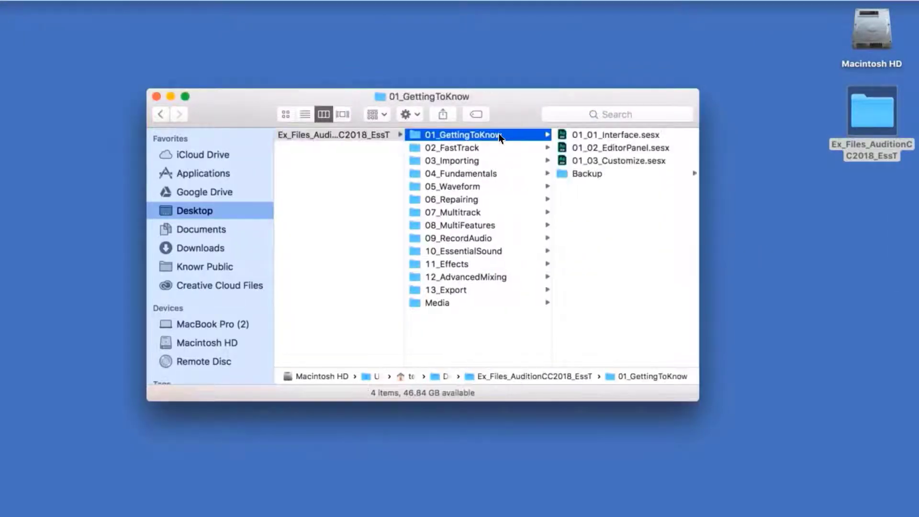
{"action": "left_click", "coordinate": [478, 146]}
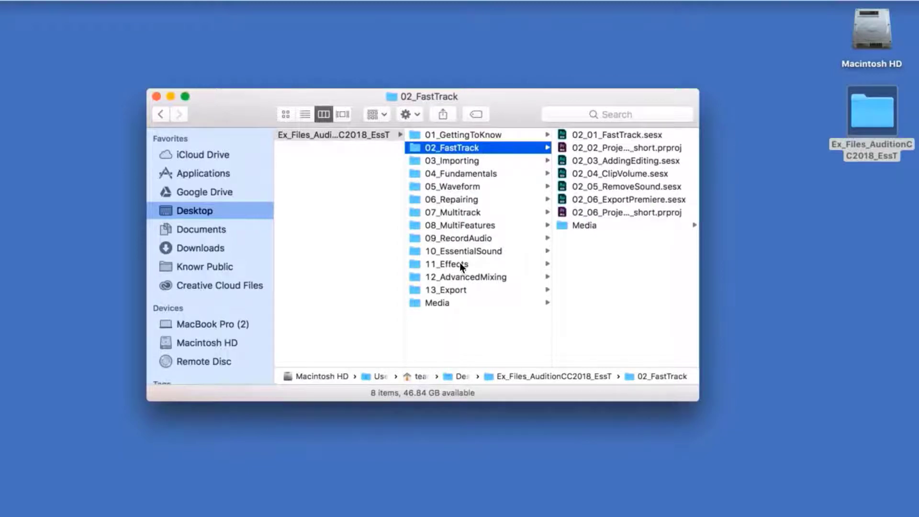
{"action": "left_click", "coordinate": [449, 302]}
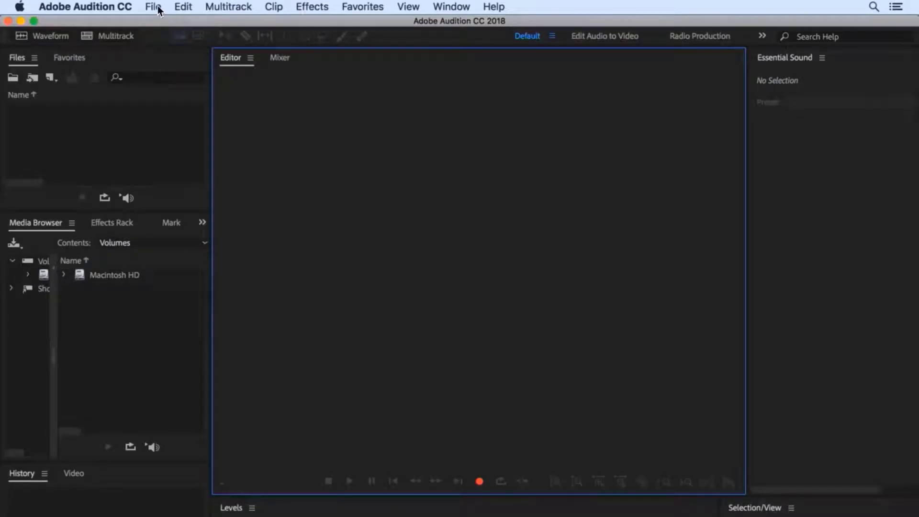
Open the session 01_01_Interface.sesx from the 01_GettingToKnow folder in Ex_Files_AuditionCC2018_EssT
{"action": "left_click", "coordinate": [153, 6]}
{"action": "left_click", "coordinate": [162, 37]}
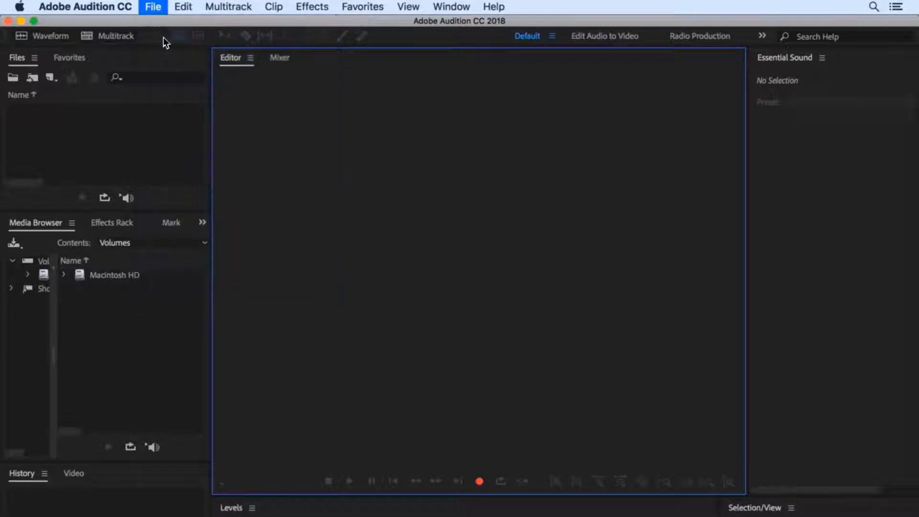
{"action": "left_click", "coordinate": [423, 98]}
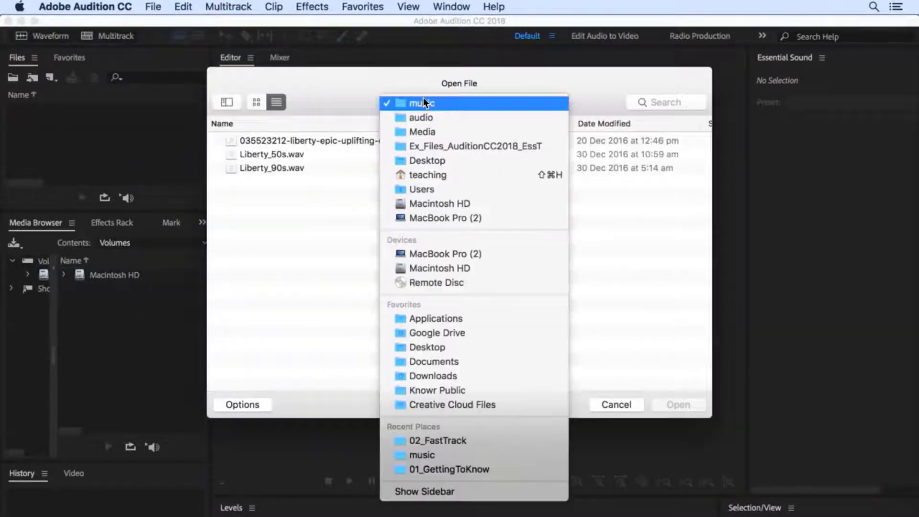
{"action": "left_click", "coordinate": [449, 143]}
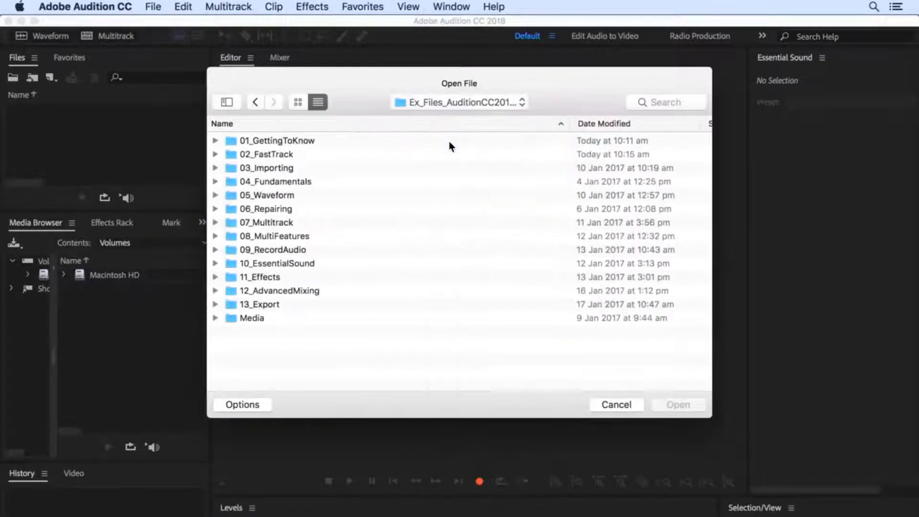
{"action": "left_click", "coordinate": [285, 139]}
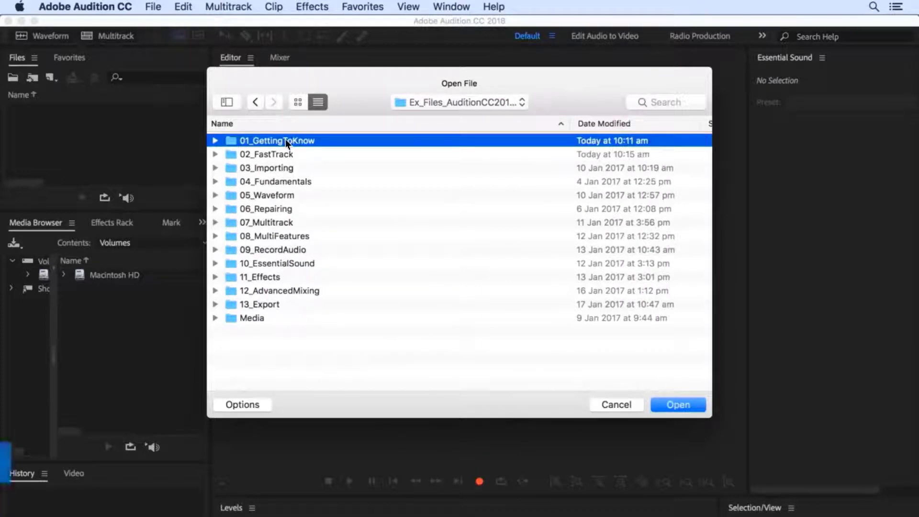
{"action": "double_click", "coordinate": [285, 140]}
{"action": "left_click", "coordinate": [303, 139]}
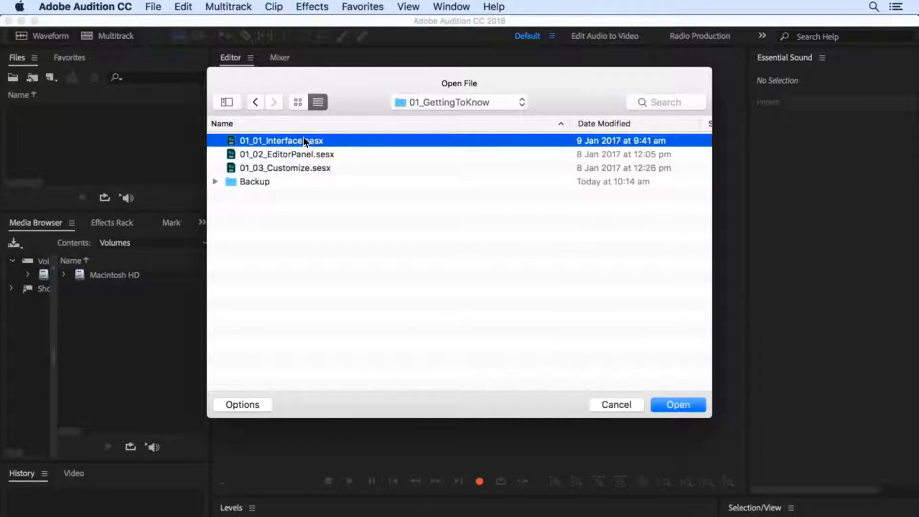
{"action": "left_click", "coordinate": [676, 403]}
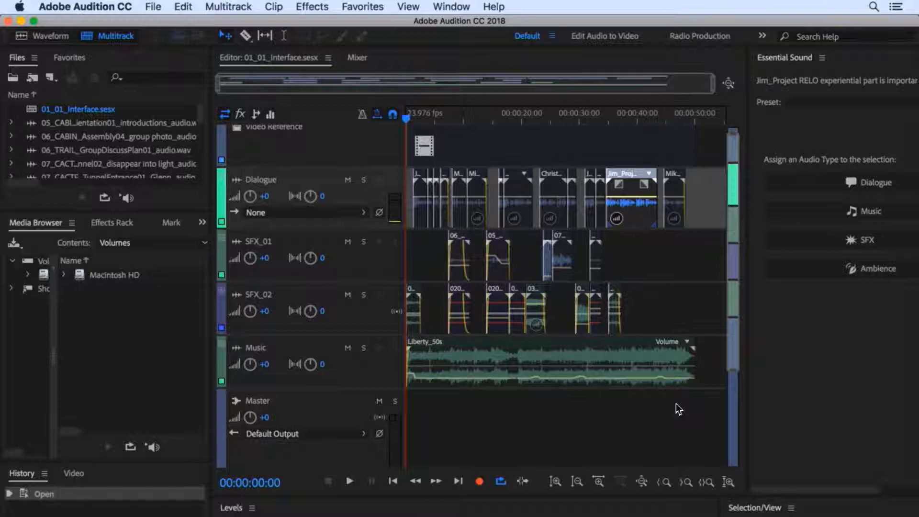
Relink the Liberty_50s clip on the Music track to Liberty_50s.wav in the music folder
{"action": "left_click", "coordinate": [565, 363]}
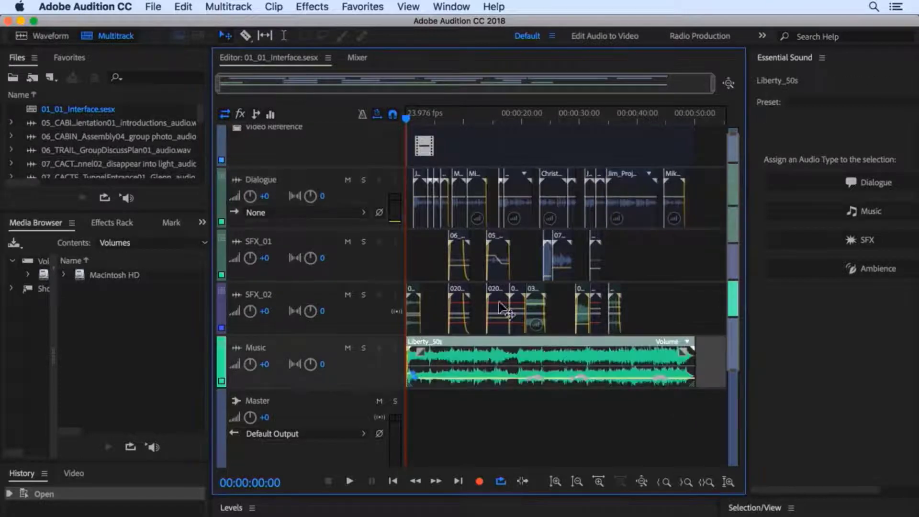
{"action": "left_click", "coordinate": [271, 7]}
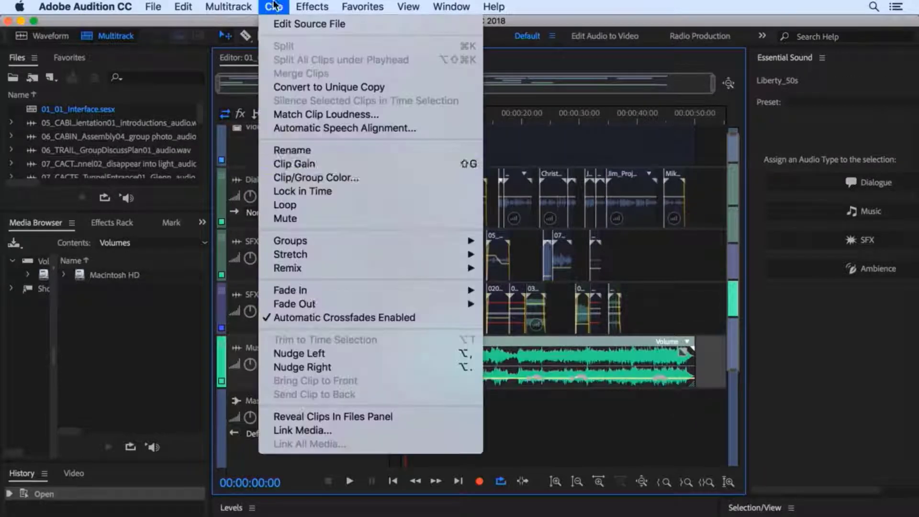
{"action": "left_click", "coordinate": [319, 433]}
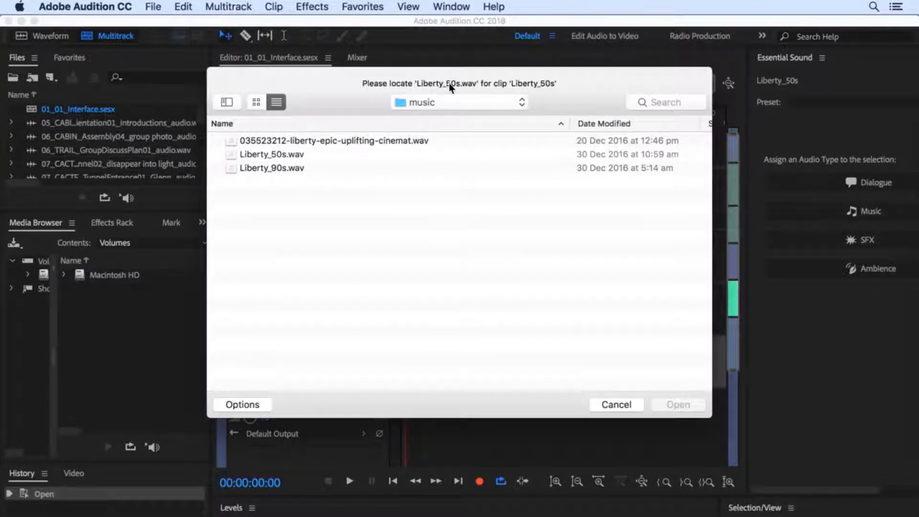
{"action": "left_click", "coordinate": [280, 155]}
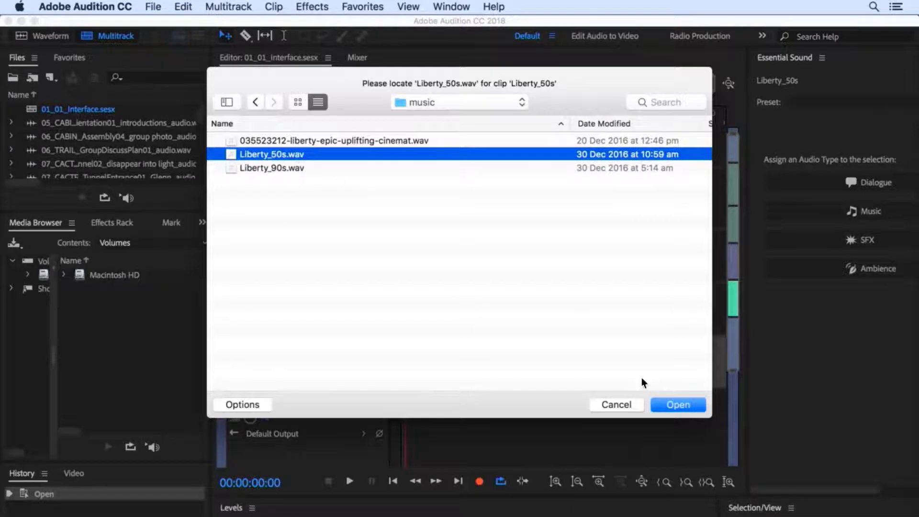
{"action": "left_click", "coordinate": [681, 402]}
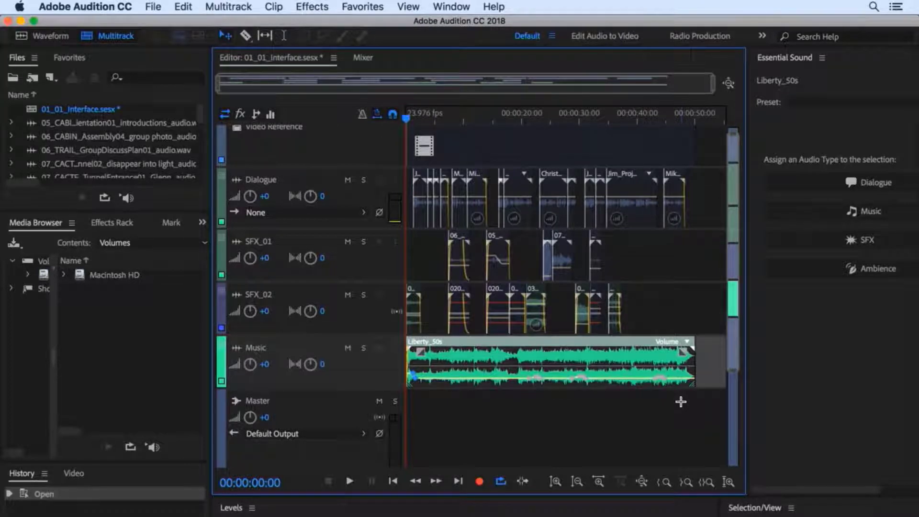
Review the Media & Disk Cache preferences, including the Save Peak Files option, and accept them
{"action": "left_click", "coordinate": [85, 7]}
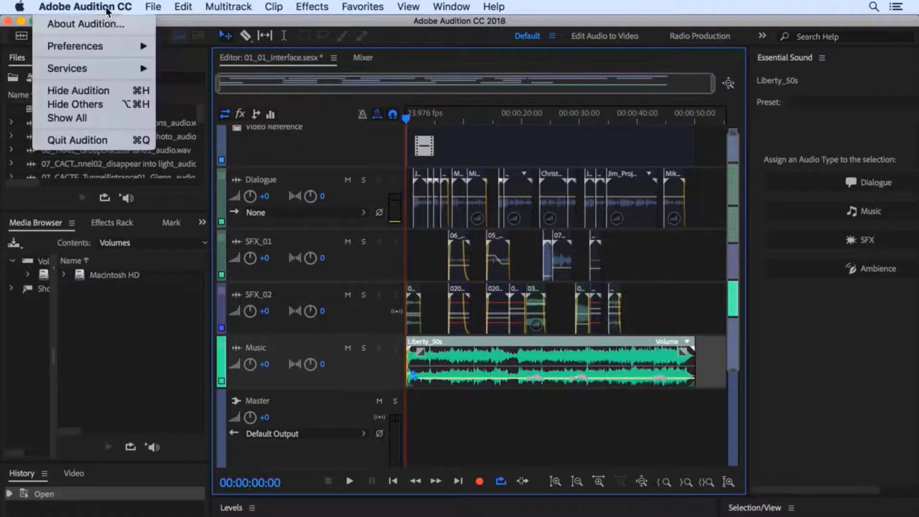
{"action": "mouse_move", "coordinate": [104, 46]}
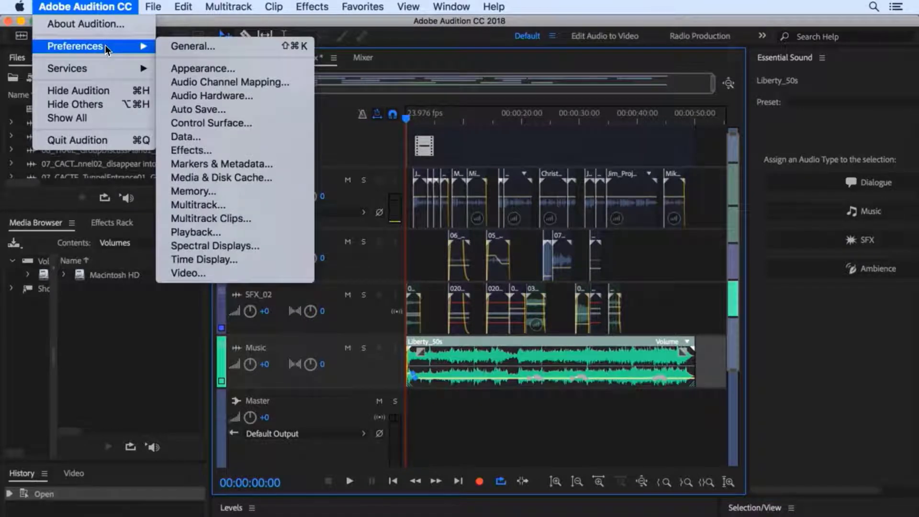
{"action": "left_click", "coordinate": [253, 179]}
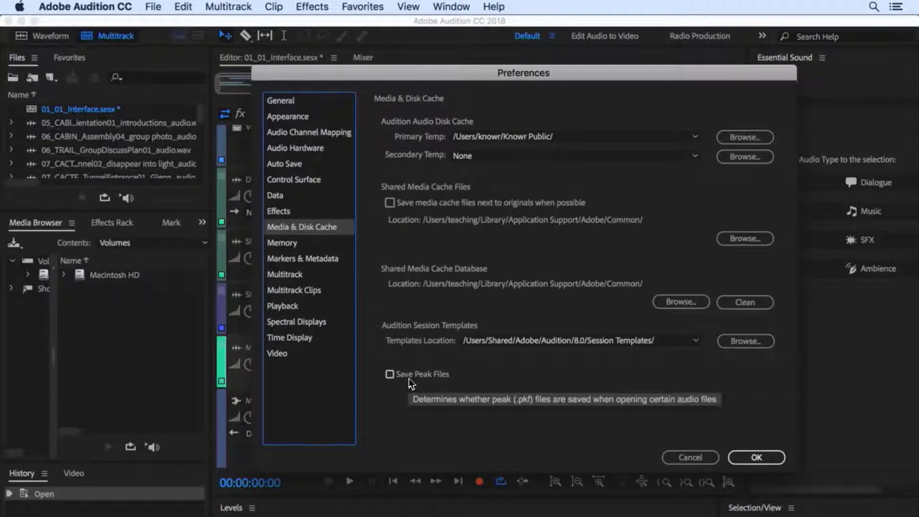
{"action": "left_click", "coordinate": [754, 457]}
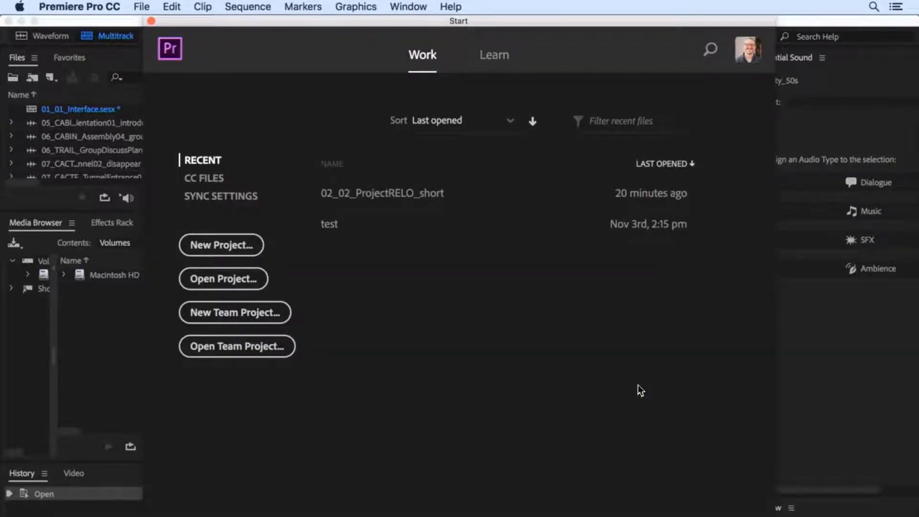
Switch to Premiere Pro and open the project 02_02_ProjectRELO_short.prproj from the 02_FastTrack folder
{"action": "left_click", "coordinate": [248, 280]}
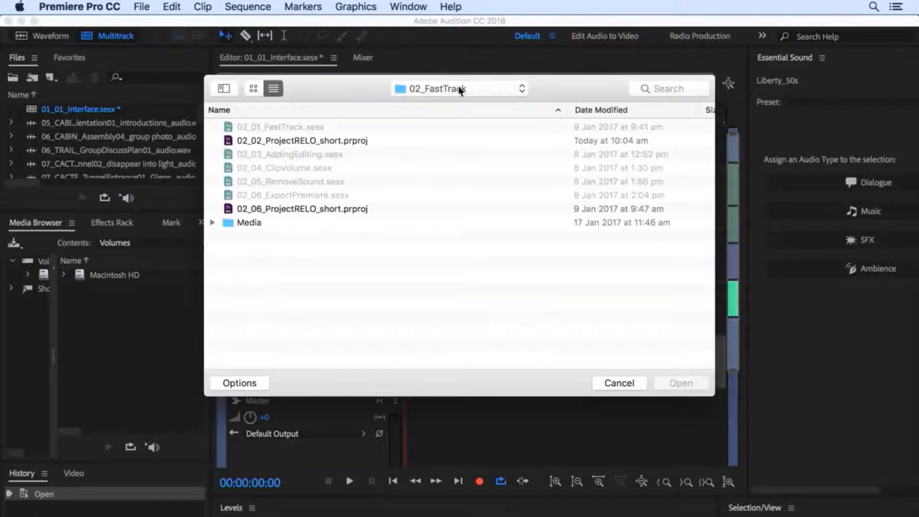
{"action": "left_click", "coordinate": [460, 90]}
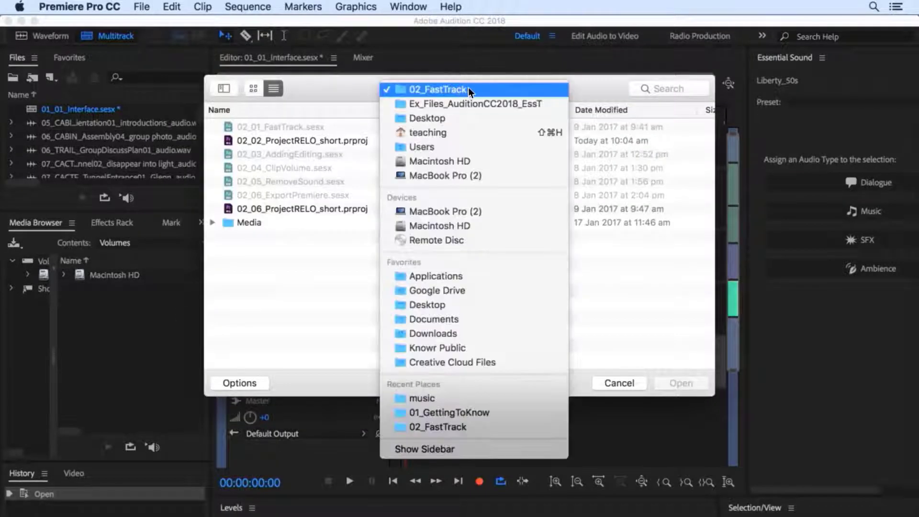
{"action": "left_click", "coordinate": [477, 92]}
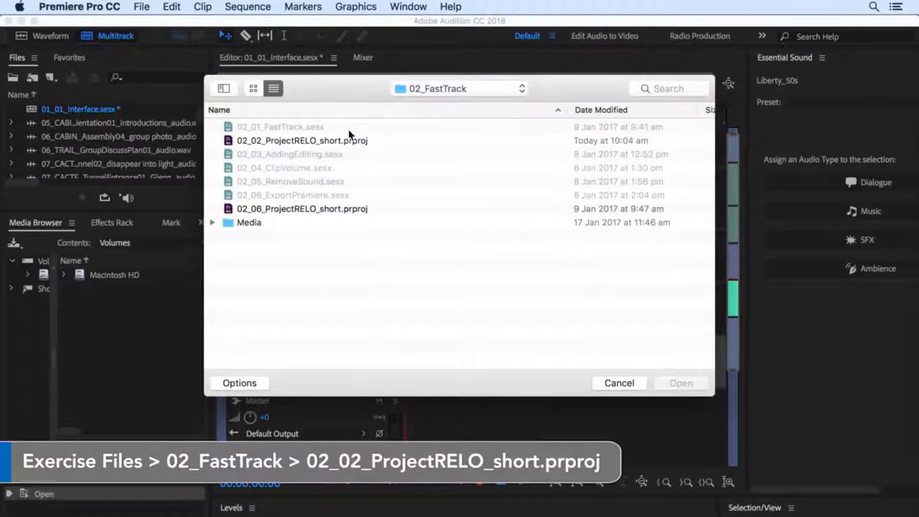
{"action": "left_click", "coordinate": [333, 140]}
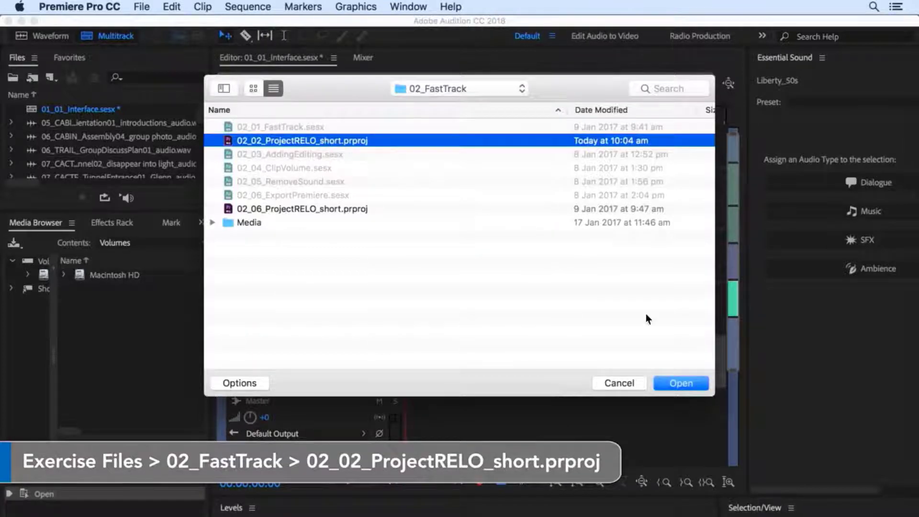
{"action": "left_click", "coordinate": [689, 381]}
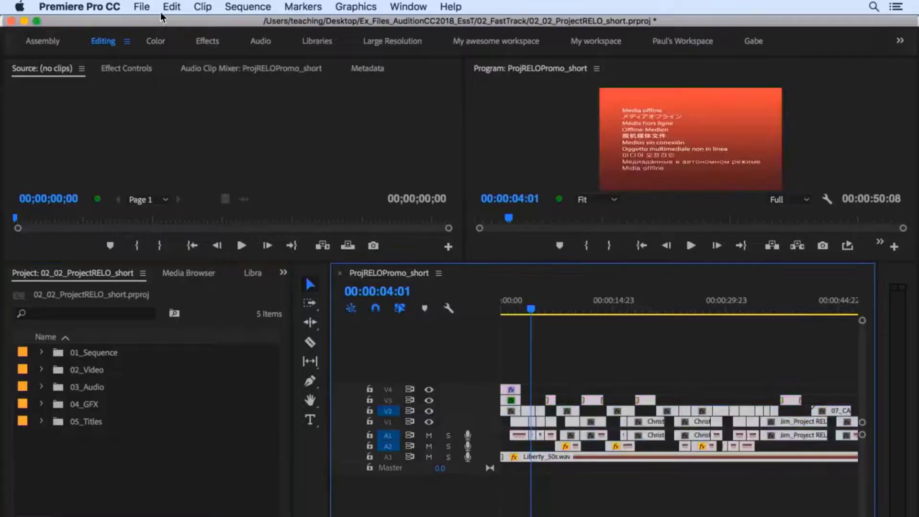
Relink the project's offline clips, searching the Media folder of Ex_Files_AuditionCC2018_EssT for Liberty_50s.wav and accepting the match
{"action": "left_click", "coordinate": [146, 7]}
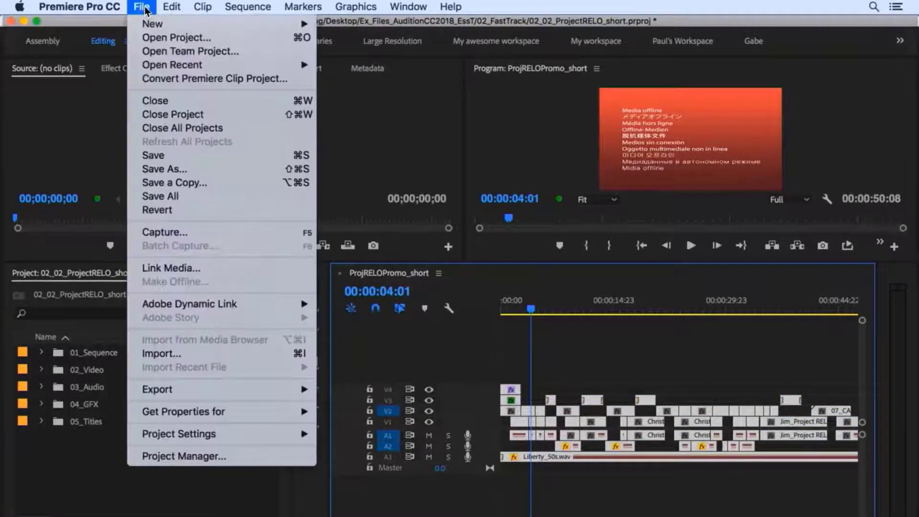
{"action": "left_click", "coordinate": [164, 269]}
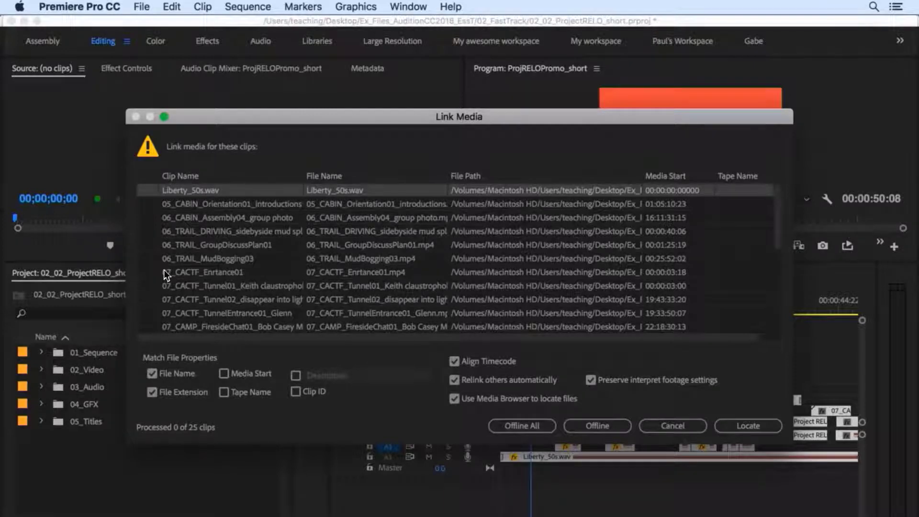
{"action": "left_click", "coordinate": [223, 189]}
{"action": "left_click", "coordinate": [771, 423]}
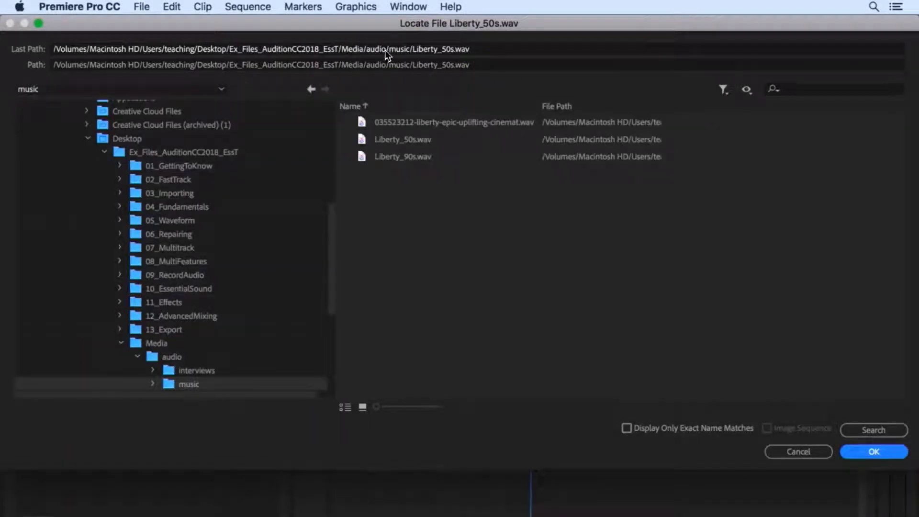
{"action": "left_click", "coordinate": [189, 151]}
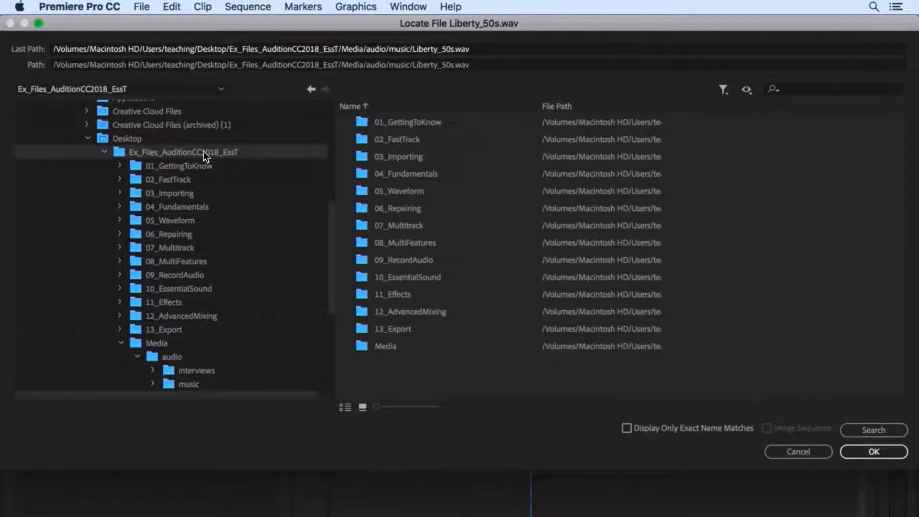
{"action": "left_click", "coordinate": [156, 343]}
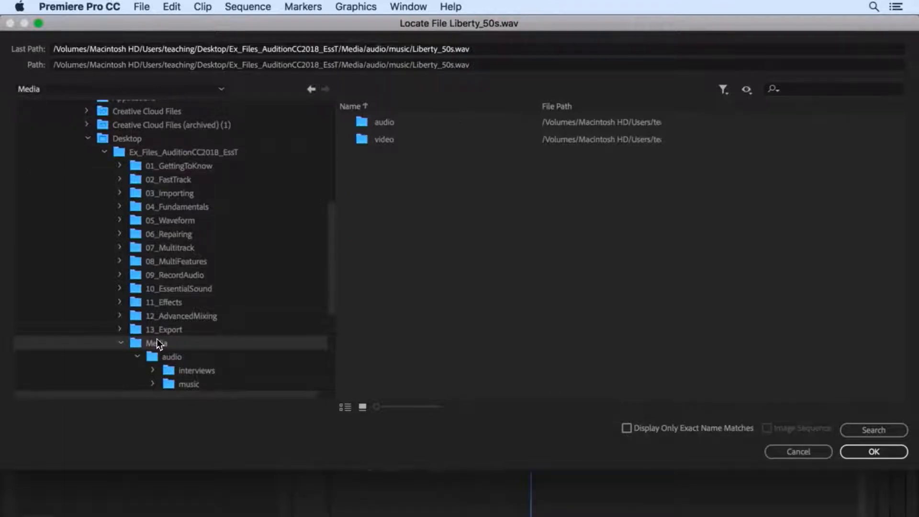
{"action": "left_click", "coordinate": [872, 431]}
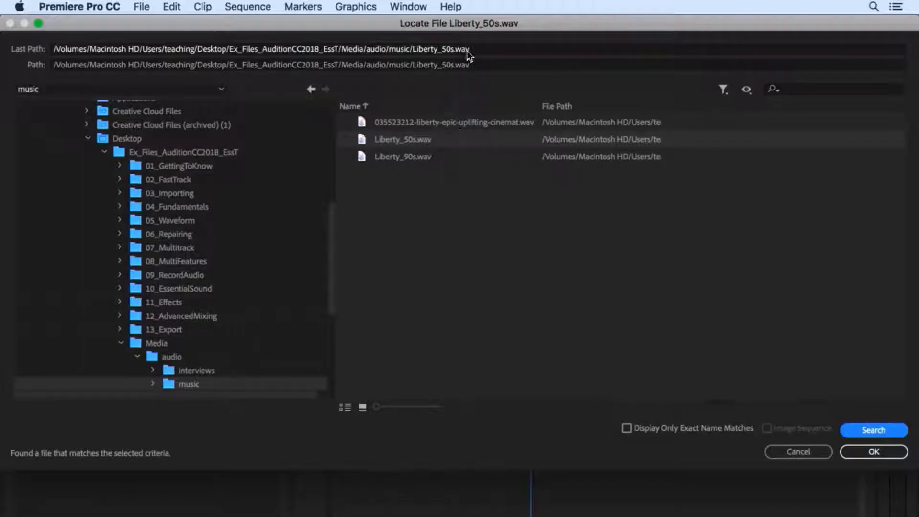
{"action": "left_click", "coordinate": [874, 451]}
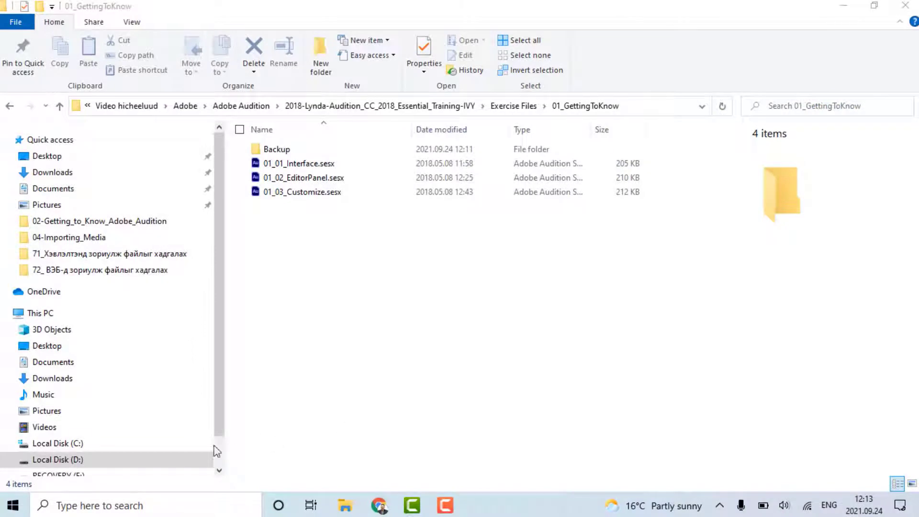
Launch Adobe Audition 2021 and look at the Favorites panel before returning to the Files panel
{"action": "left_click", "coordinate": [16, 509]}
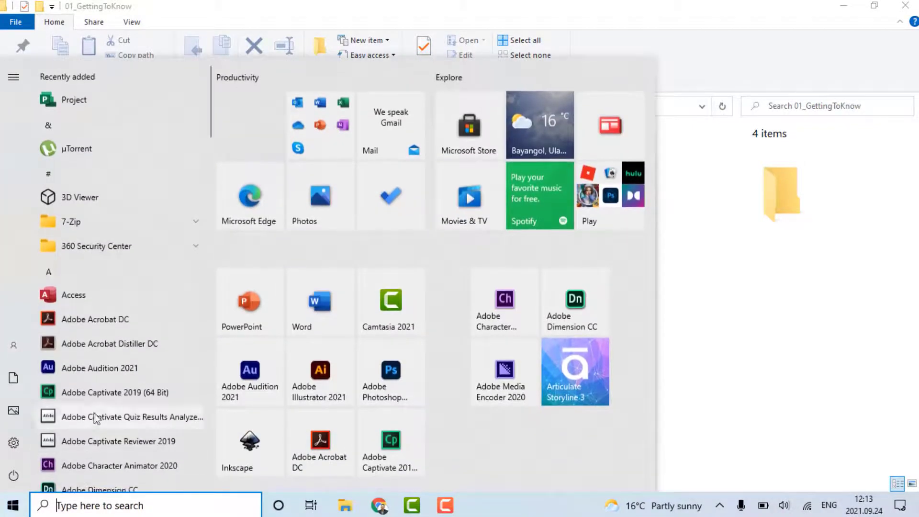
{"action": "left_click", "coordinate": [126, 372]}
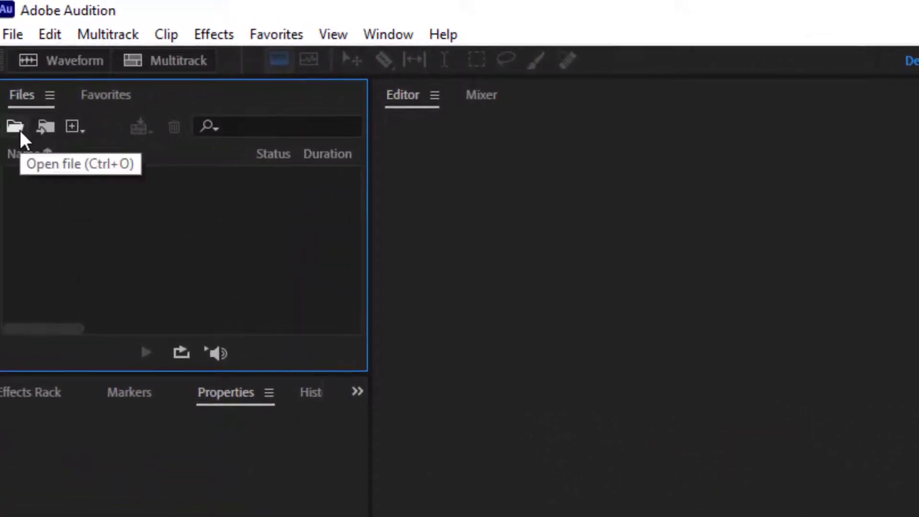
{"action": "left_click", "coordinate": [93, 97]}
{"action": "left_click", "coordinate": [27, 96]}
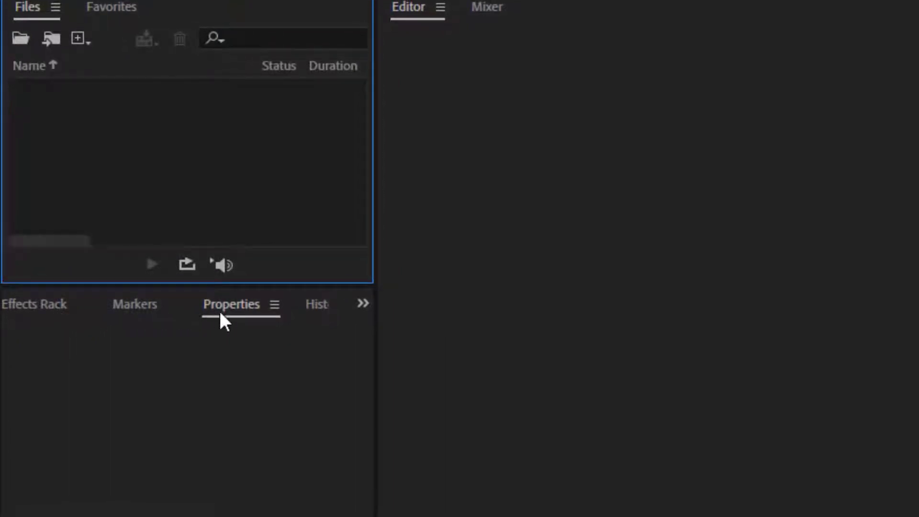
Check which panels are hidden in the Properties group and display the Match Loudness panel
{"action": "left_click", "coordinate": [372, 305]}
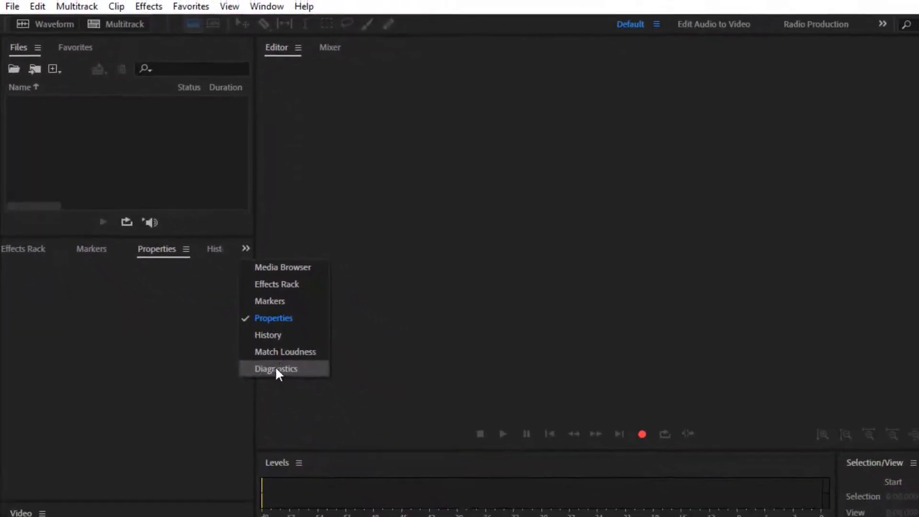
{"action": "left_click", "coordinate": [359, 249]}
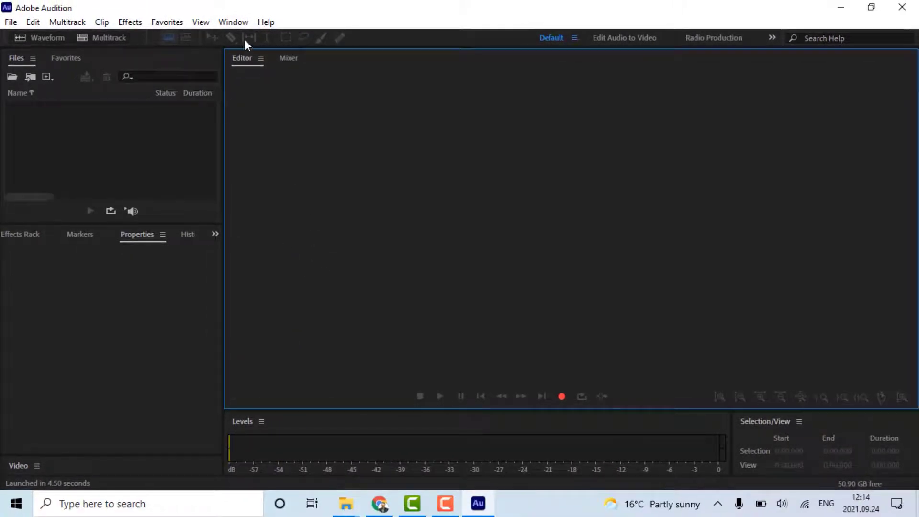
{"action": "left_click", "coordinate": [234, 23]}
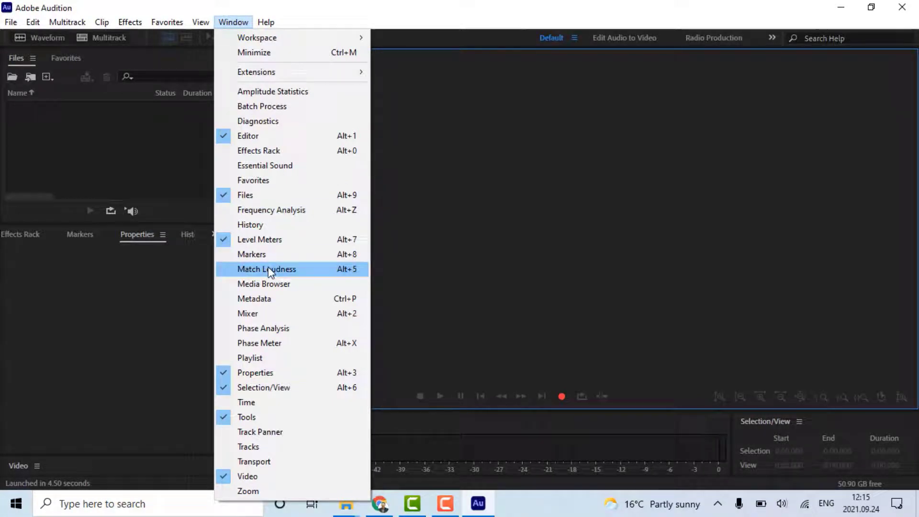
{"action": "left_click", "coordinate": [268, 267]}
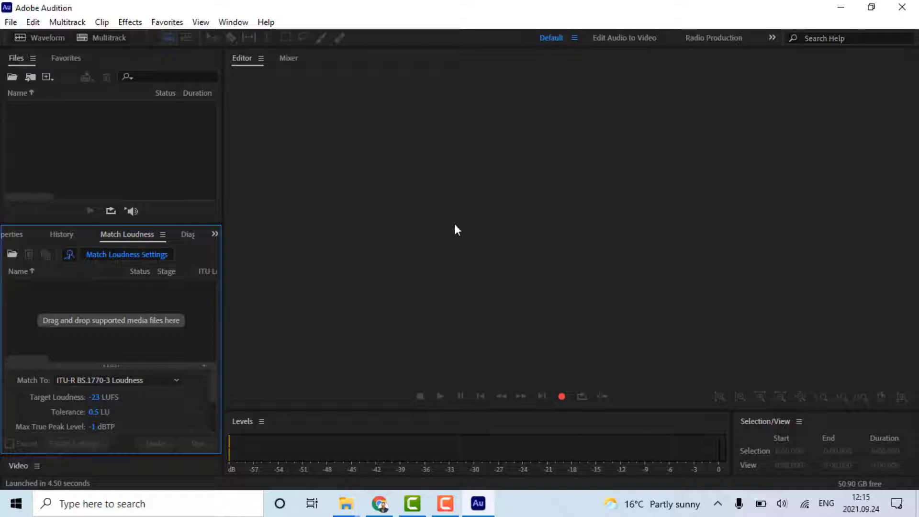
Show the Media Browser panel and widen its drive list so the folder names are readable
{"action": "left_click", "coordinate": [215, 233]}
{"action": "left_click", "coordinate": [227, 248]}
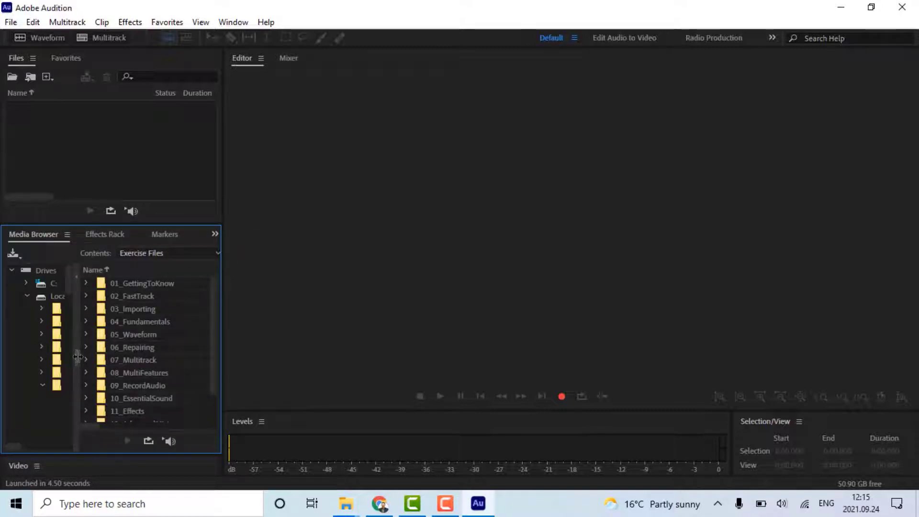
{"action": "mouse_move", "coordinate": [78, 356]}
{"action": "left_mouse_down"}
{"action": "mouse_move", "coordinate": [125, 355]}
{"action": "mouse_move", "coordinate": [89, 361]}
{"action": "left_mouse_up"}
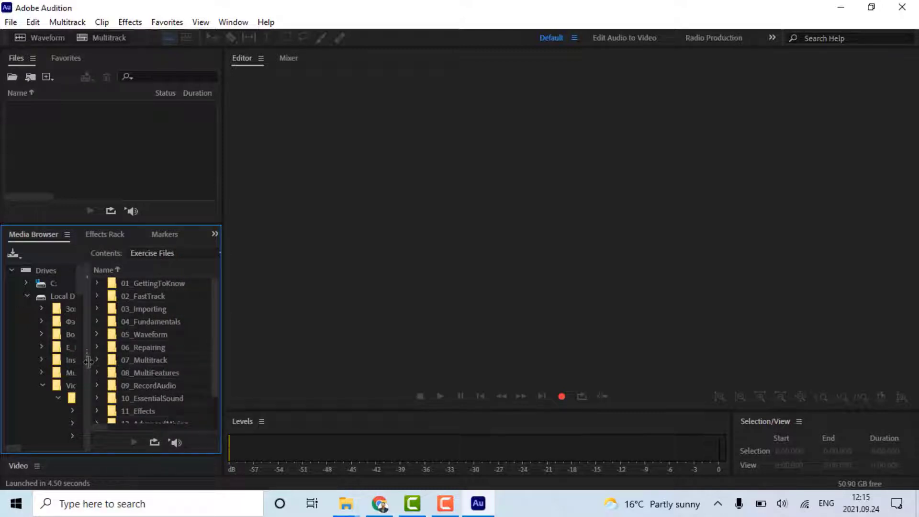
{"action": "left_click_drag", "start_coordinate": [89, 361], "coordinate": [96, 361]}
{"action": "mouse_move", "coordinate": [132, 361]}
{"action": "left_mouse_down"}
{"action": "mouse_move", "coordinate": [175, 361]}
{"action": "mouse_move", "coordinate": [115, 364]}
{"action": "left_mouse_up"}
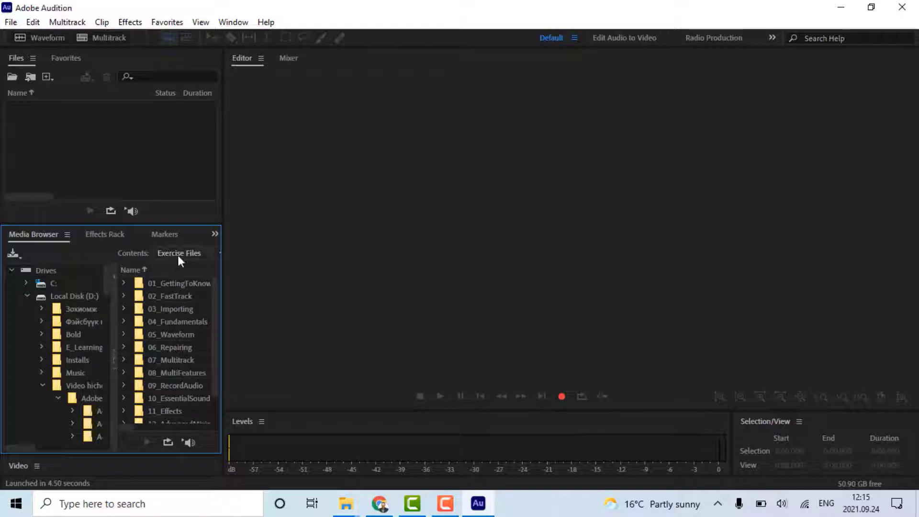
Open the session 01_01_Interface.sesx from the 01_GettingToKnow exercise folder through the Media Browser
{"action": "left_click", "coordinate": [124, 283]}
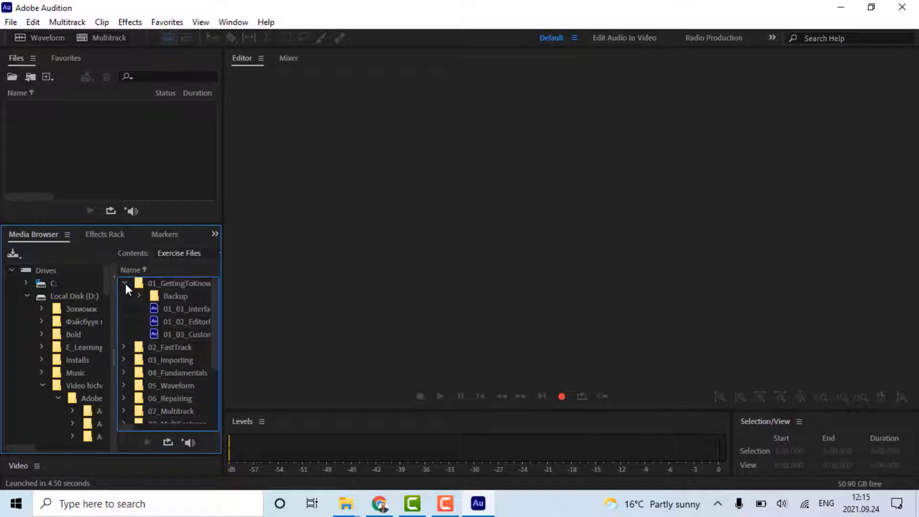
{"action": "left_click", "coordinate": [125, 284]}
{"action": "double_click", "coordinate": [147, 283]}
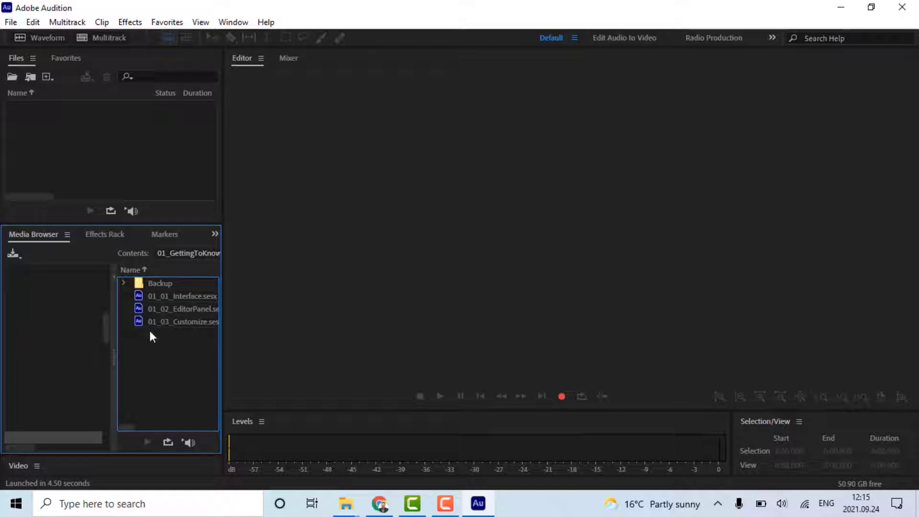
{"action": "left_click_drag", "start_coordinate": [115, 354], "coordinate": [86, 357]}
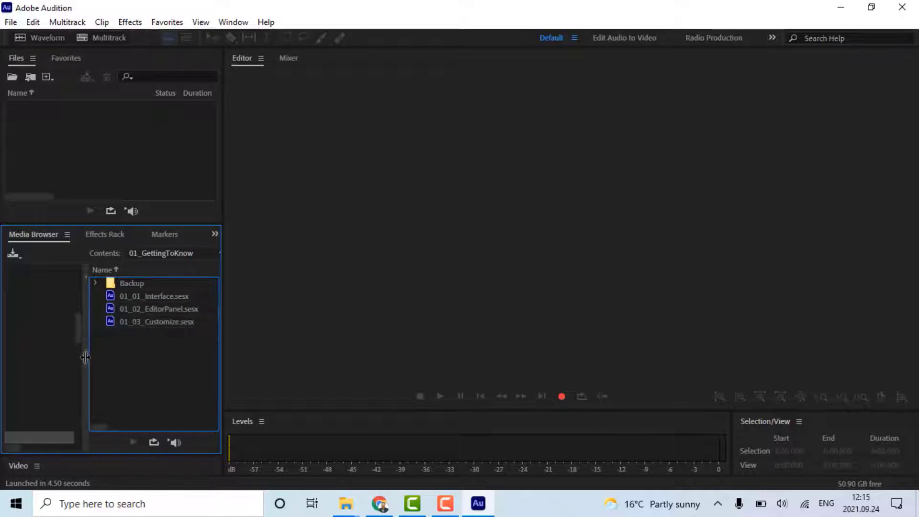
{"action": "left_click", "coordinate": [176, 298]}
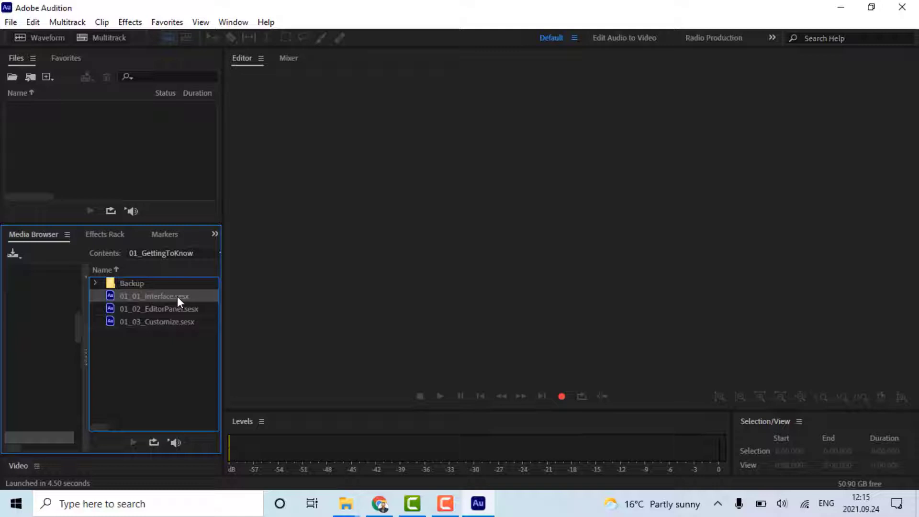
{"action": "double_click", "coordinate": [177, 296]}
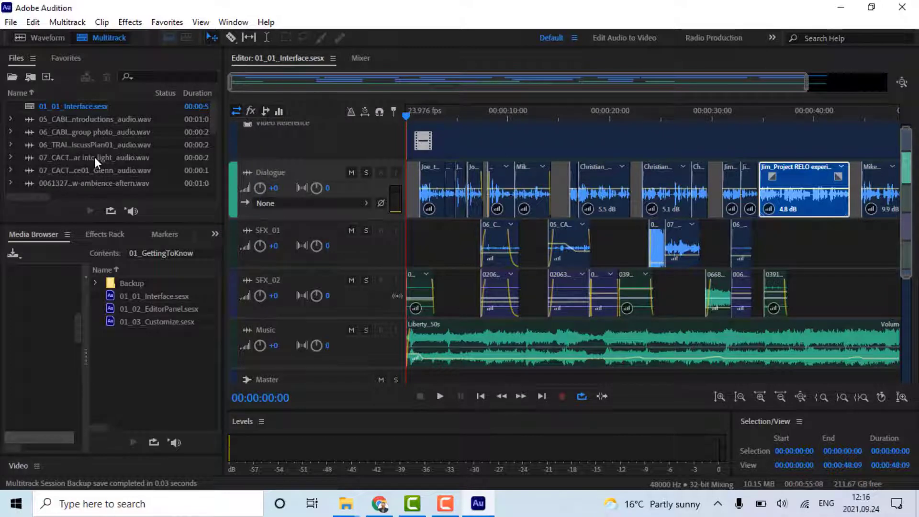
Examine the session's files in the Files panel, filtering them by an interviewee's first name and clearing the filter
{"action": "left_click", "coordinate": [108, 107]}
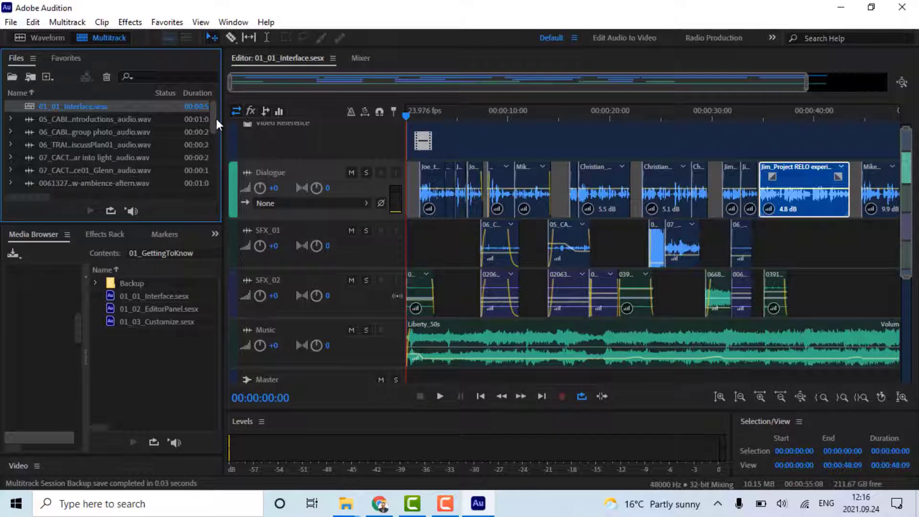
{"action": "mouse_move", "coordinate": [214, 117]}
{"action": "left_mouse_down"}
{"action": "mouse_move", "coordinate": [209, 187]}
{"action": "mouse_move", "coordinate": [225, 108]}
{"action": "left_mouse_up"}
{"action": "left_click", "coordinate": [176, 76]}
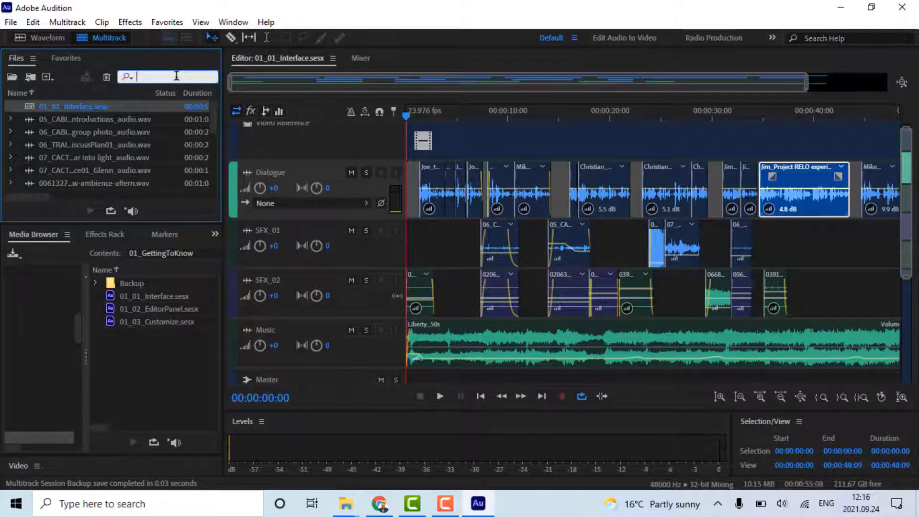
{"action": "type", "text": "Jim"}
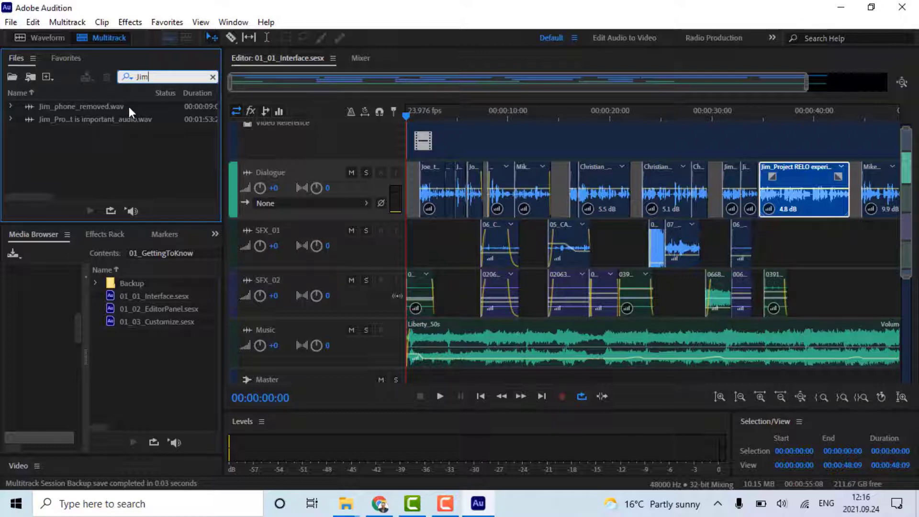
{"action": "left_click", "coordinate": [213, 77]}
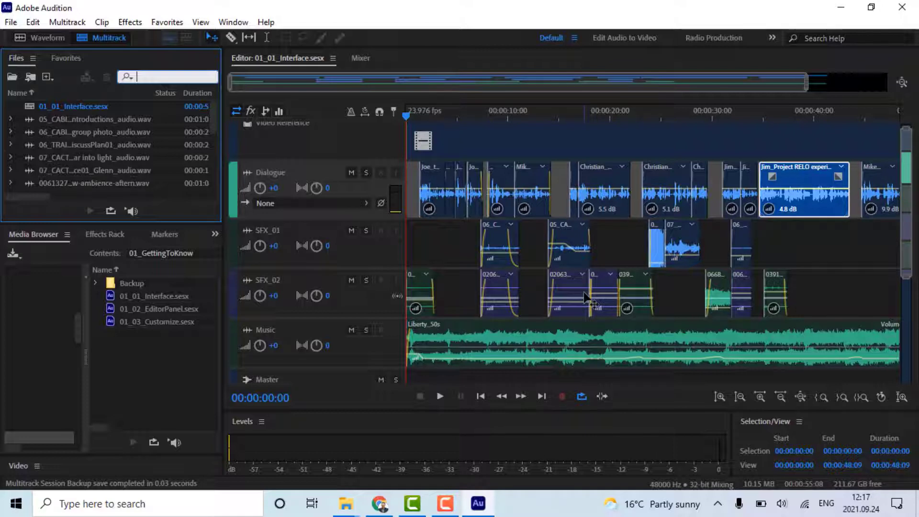
Play the first few seconds of the multitrack session and stop playback
{"action": "left_click", "coordinate": [440, 396]}
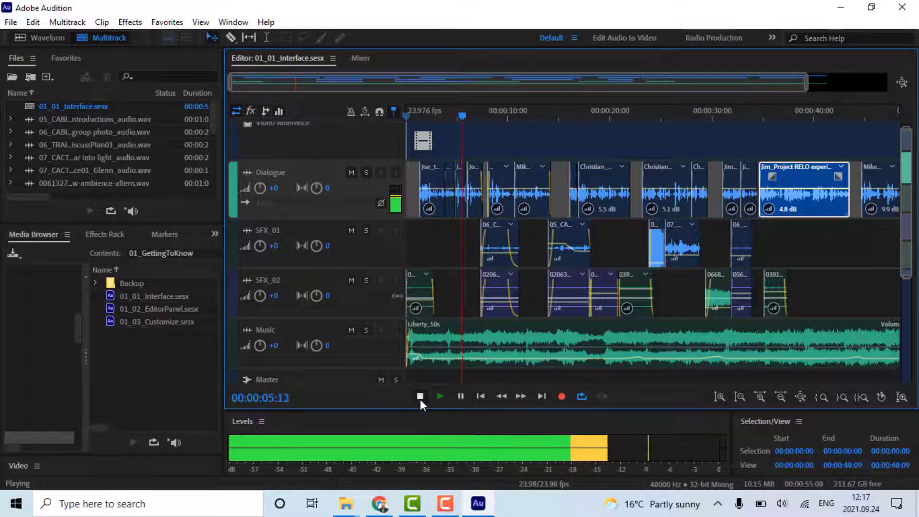
{"action": "left_click", "coordinate": [420, 399]}
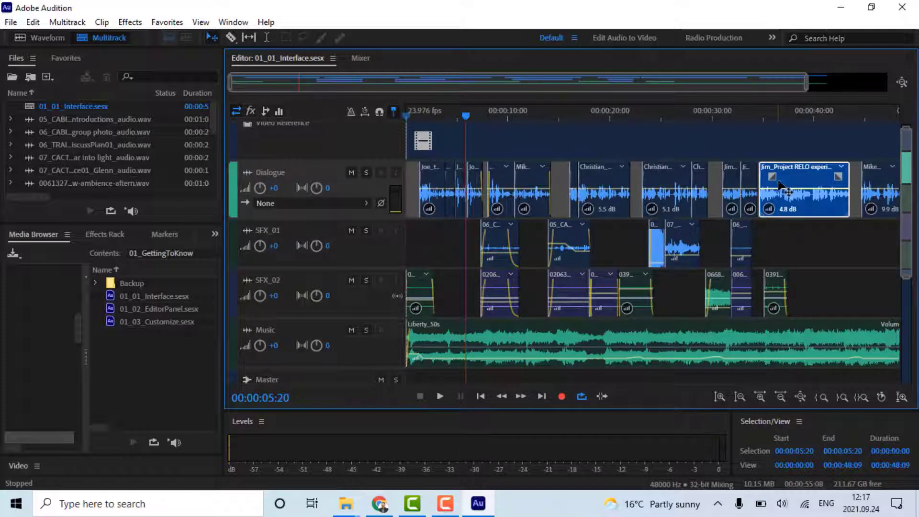
Open the selected 4.8 dB Dialogue clip in the Waveform Editor and play part of it with the spectral display hidden
{"action": "double_click", "coordinate": [794, 188]}
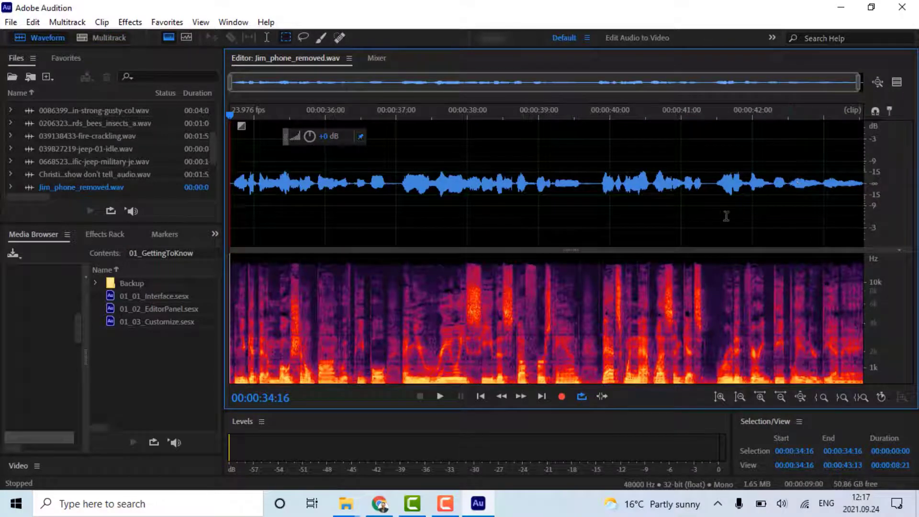
{"action": "left_click", "coordinate": [163, 34]}
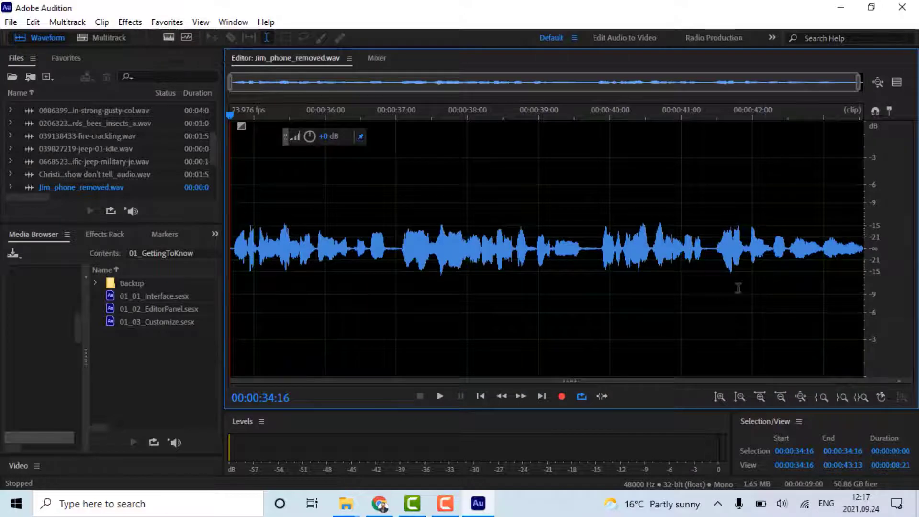
{"action": "left_click", "coordinate": [441, 401]}
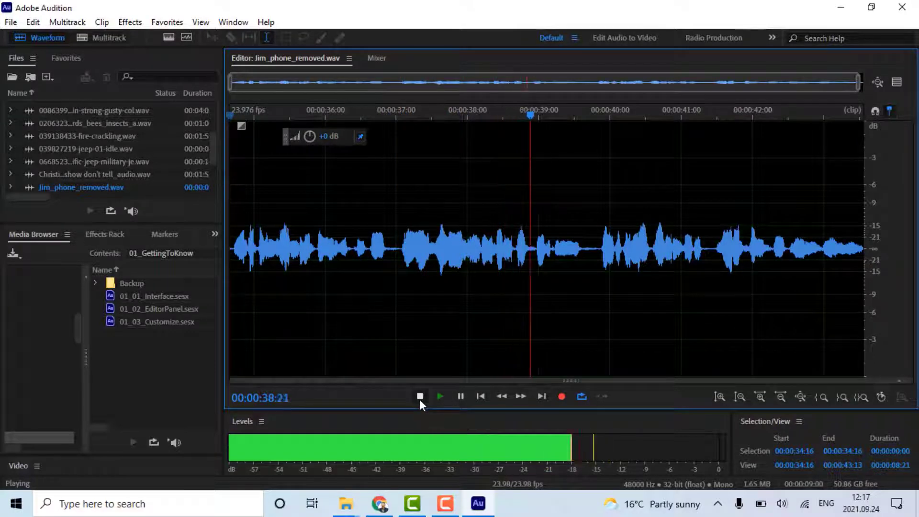
{"action": "left_click", "coordinate": [419, 396]}
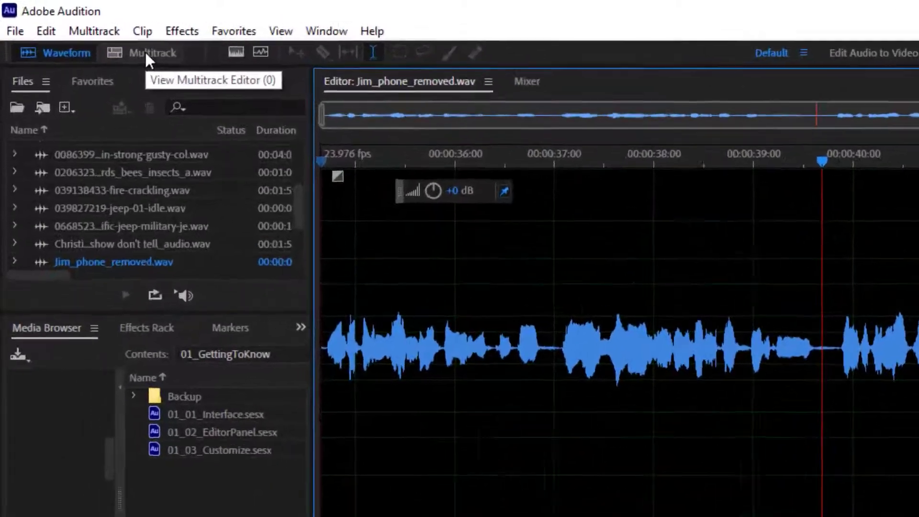
Return to the Multitrack Editor, show the Dialogue track's effects in the Effects Rack, and play a few seconds of the session
{"action": "left_click", "coordinate": [115, 41]}
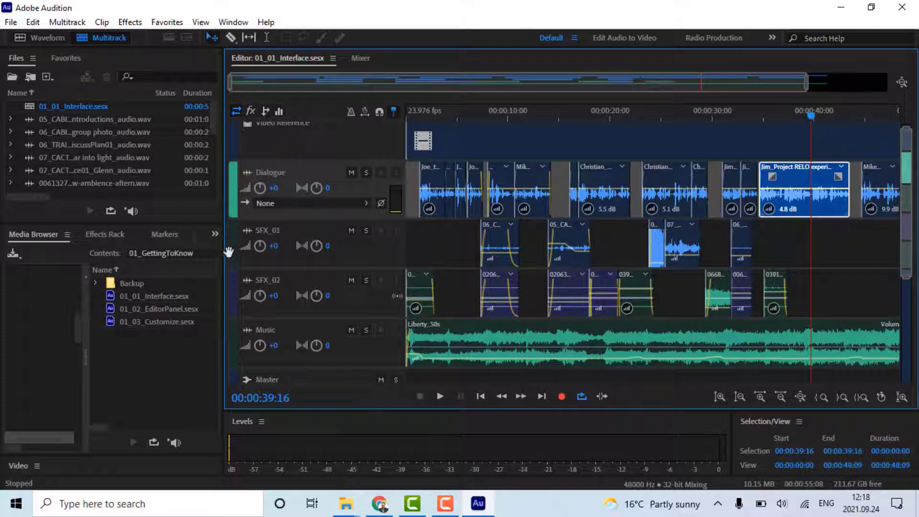
{"action": "left_click", "coordinate": [116, 235]}
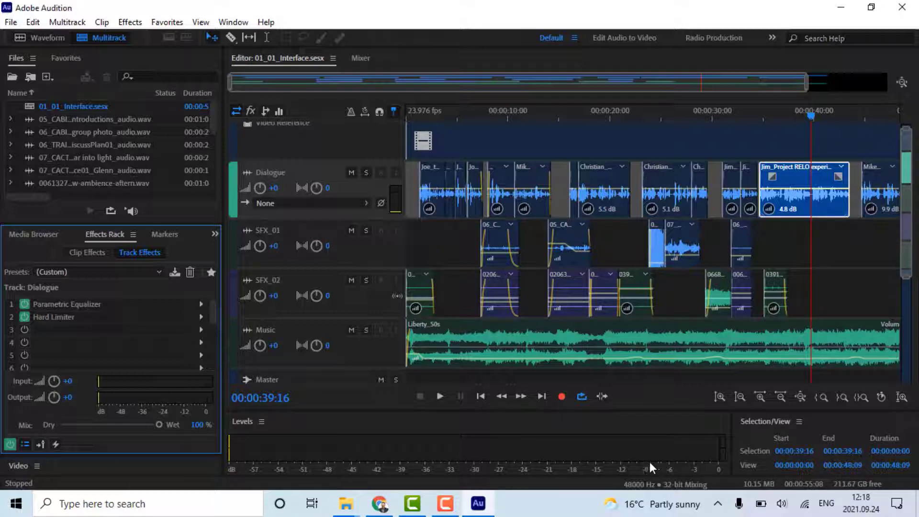
{"action": "left_click", "coordinate": [438, 394]}
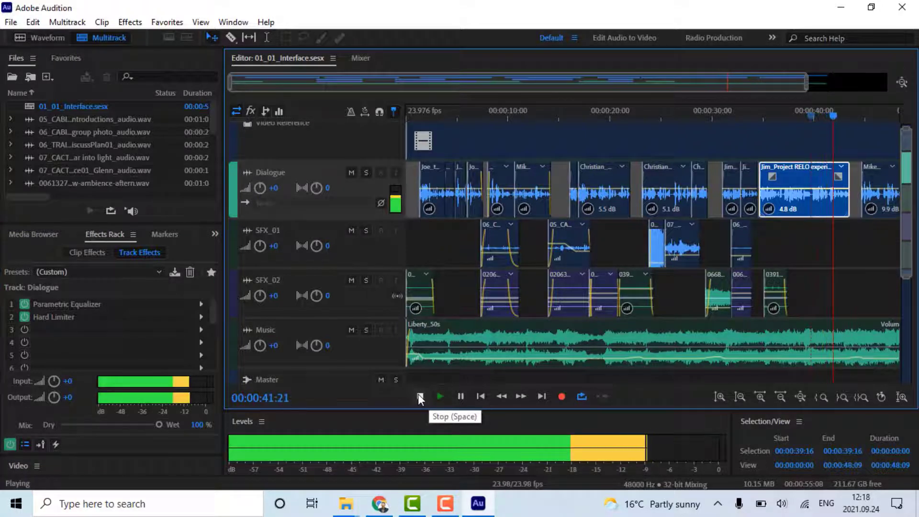
{"action": "left_click", "coordinate": [420, 397]}
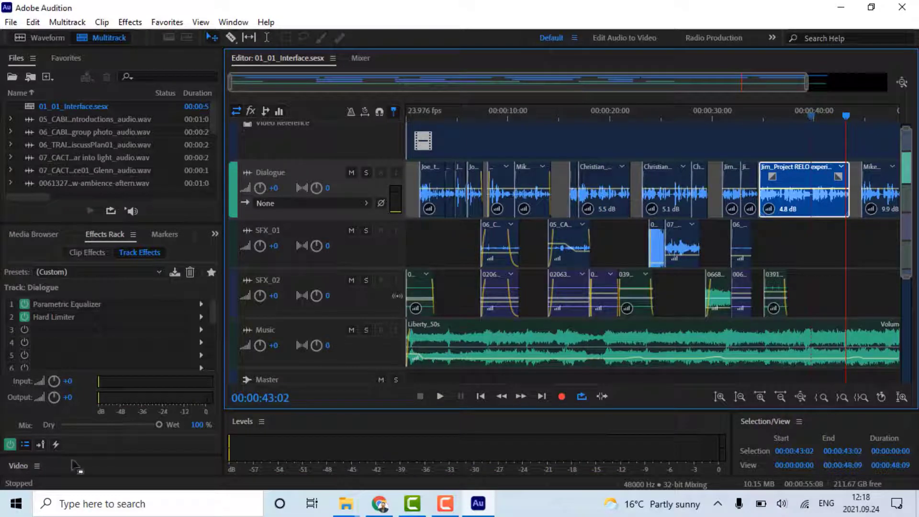
Enlarge the Video panel until its picture is visible, and play a few seconds of the session with video
{"action": "left_click_drag", "start_coordinate": [80, 447], "coordinate": [95, 391]}
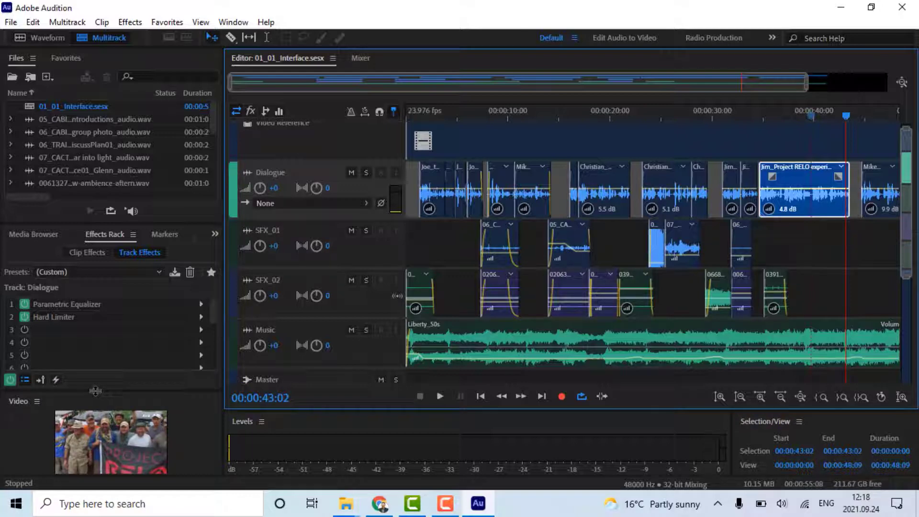
{"action": "left_click_drag", "start_coordinate": [96, 391], "coordinate": [104, 372]}
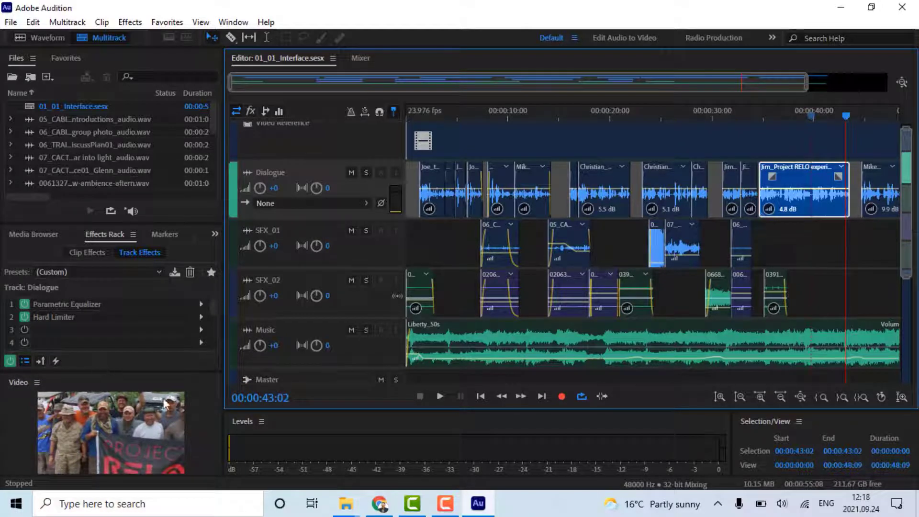
{"action": "left_click", "coordinate": [449, 394]}
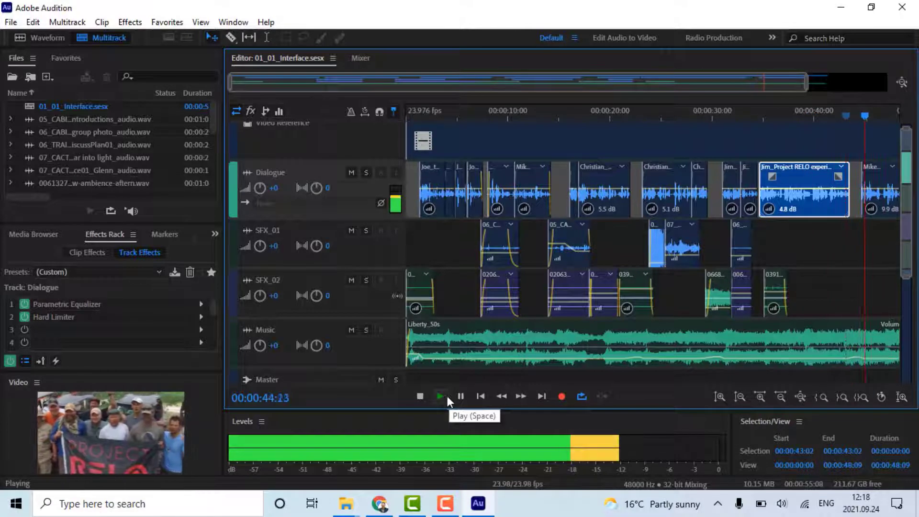
{"action": "left_click", "coordinate": [420, 397]}
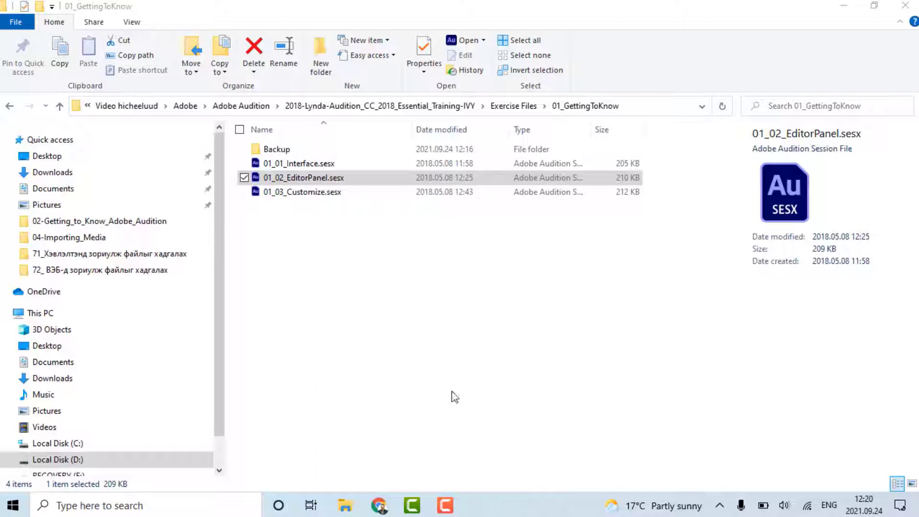
Open the session 01_02_EditorPanel.sesx from the 01_GettingToKnow folder in File Explorer
{"action": "left_click", "coordinate": [370, 186]}
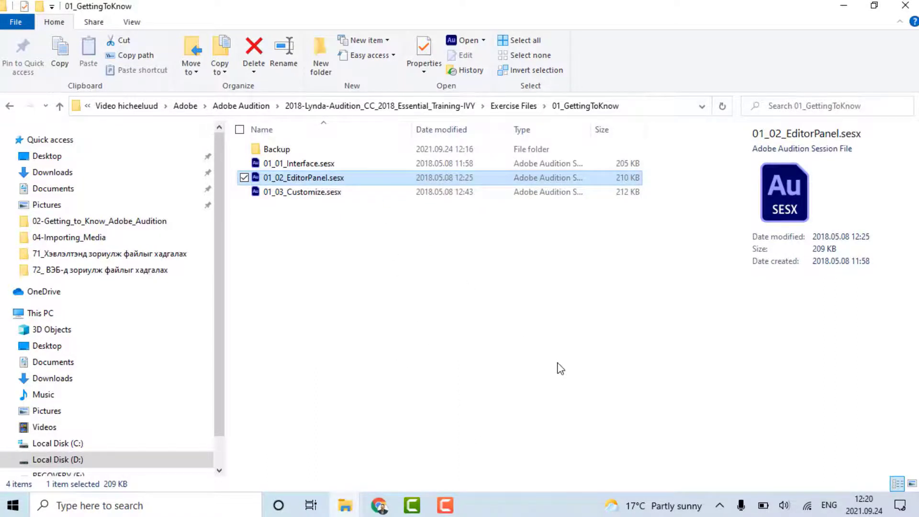
{"action": "key", "text": "Return"}
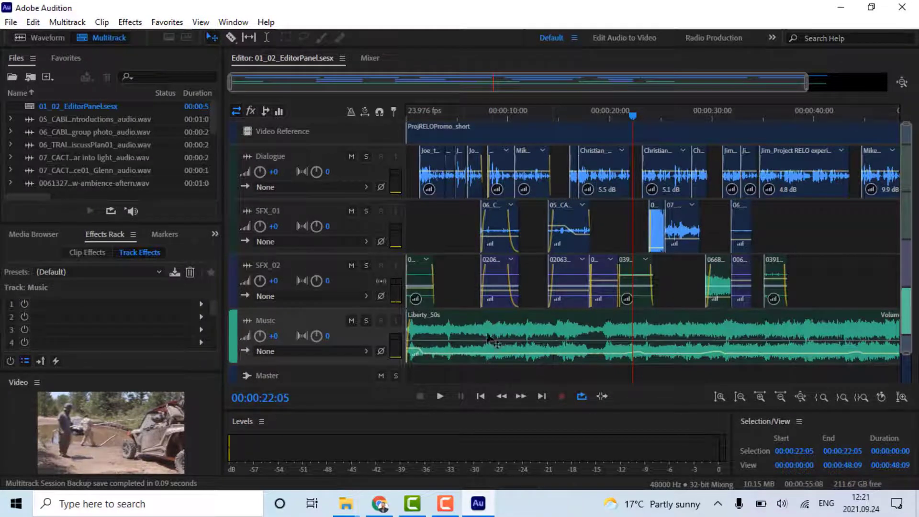
Show the Media Browser, select 01_02_EditorPanel.sesx in it, and look through the session's files in the Files panel
{"action": "left_click", "coordinate": [215, 235]}
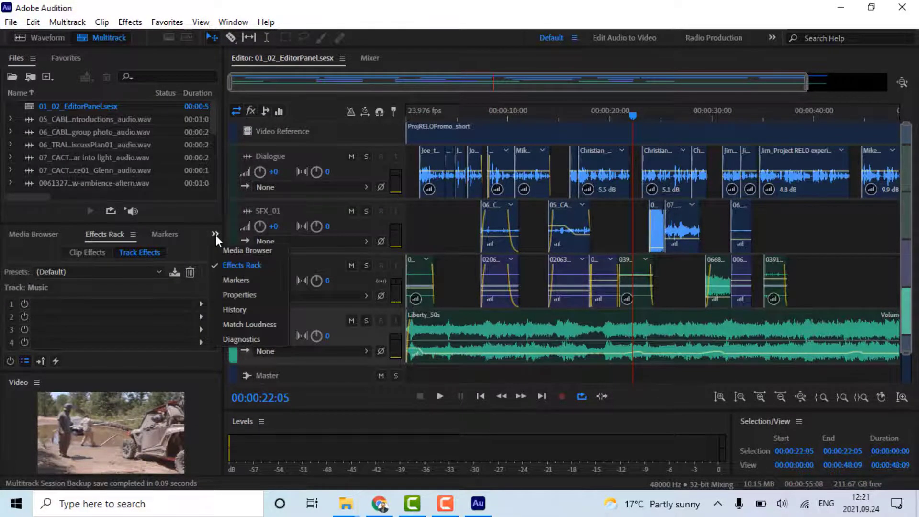
{"action": "left_click", "coordinate": [234, 264]}
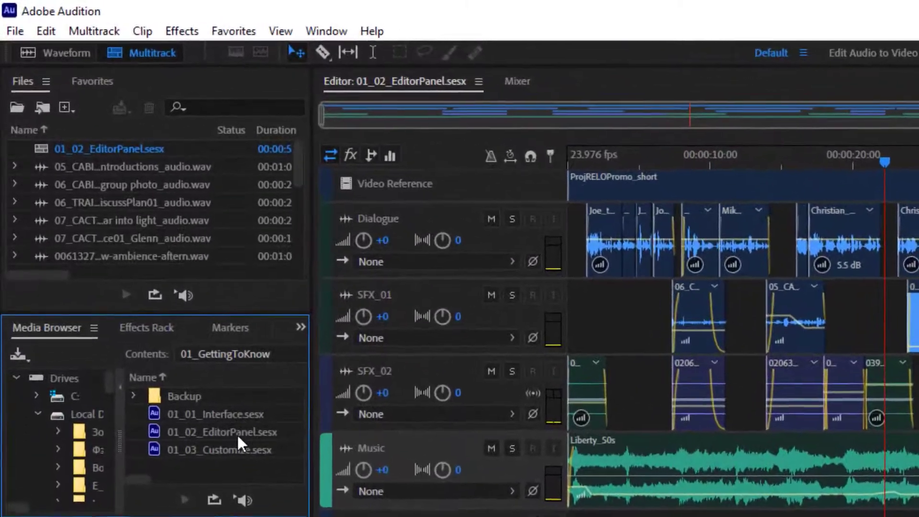
{"action": "left_click", "coordinate": [219, 403]}
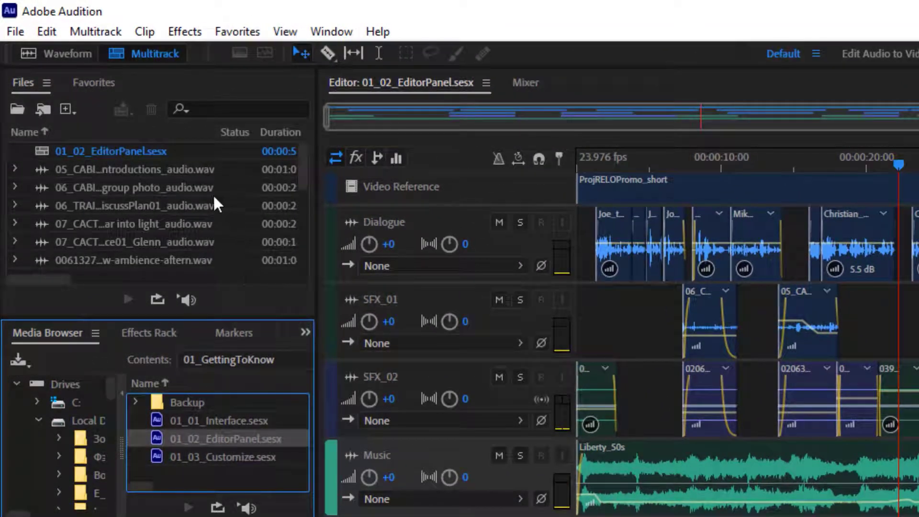
{"action": "left_click_drag", "start_coordinate": [300, 170], "coordinate": [294, 245]}
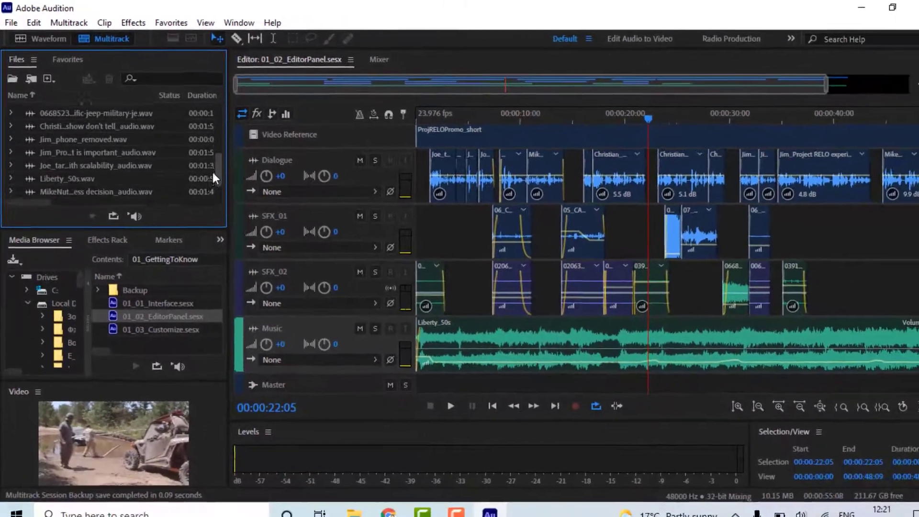
{"action": "left_click_drag", "start_coordinate": [213, 178], "coordinate": [219, 119]}
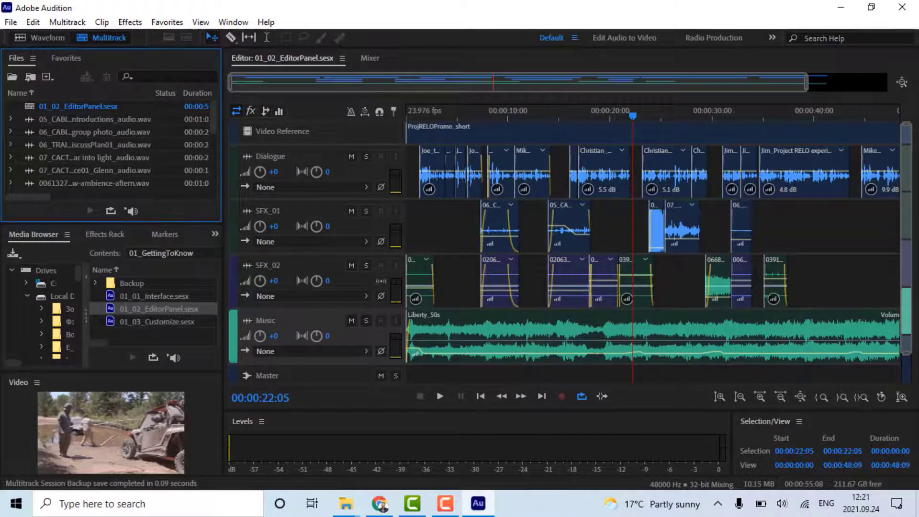
Open the 07_ tunnel clip from the SFX_01 track in the Waveform Editor and switch between the Waveform and Multitrack Editors
{"action": "double_click", "coordinate": [680, 233]}
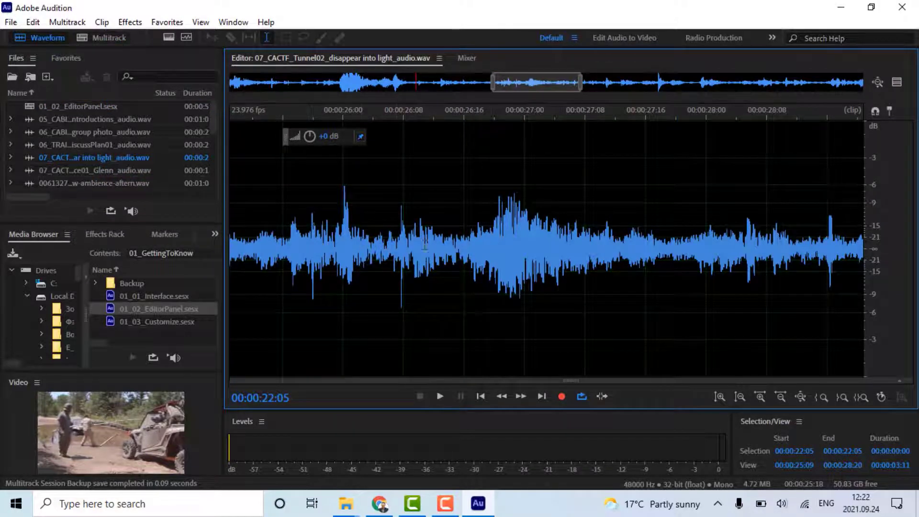
{"action": "left_click", "coordinate": [91, 37]}
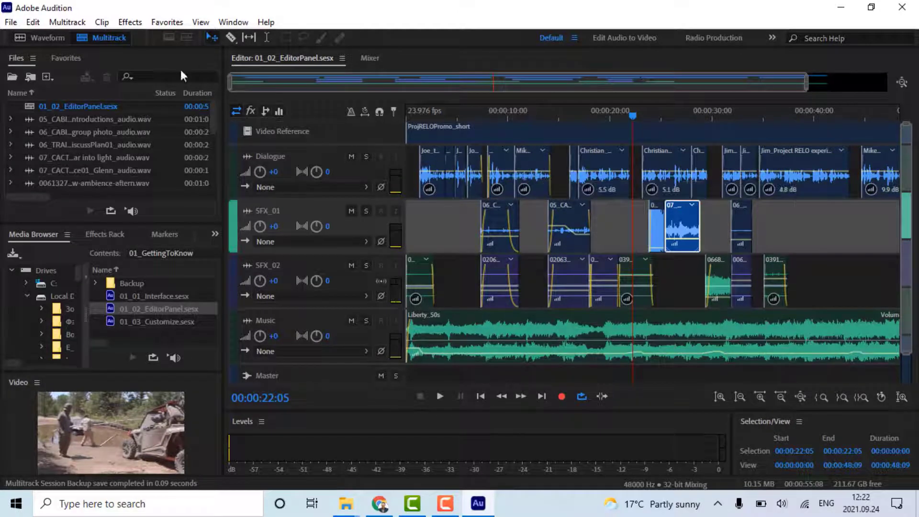
{"action": "left_click", "coordinate": [48, 36]}
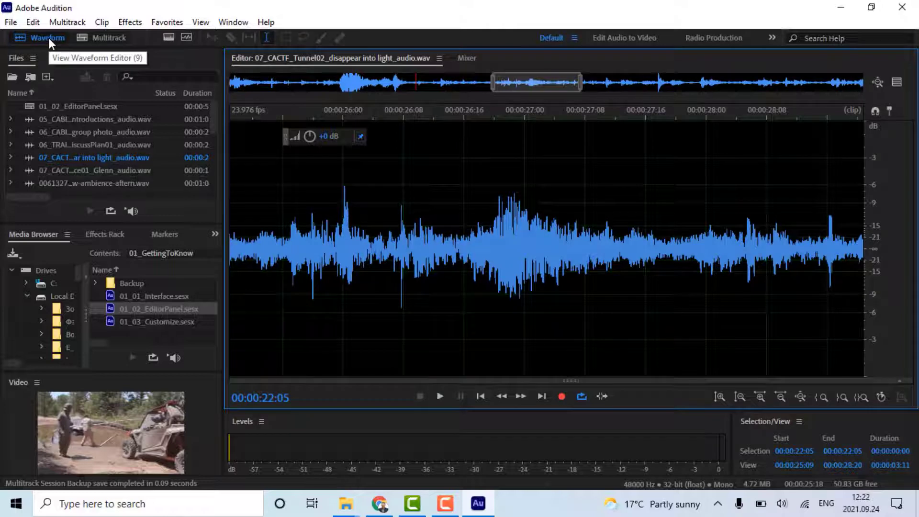
{"action": "left_click", "coordinate": [102, 37]}
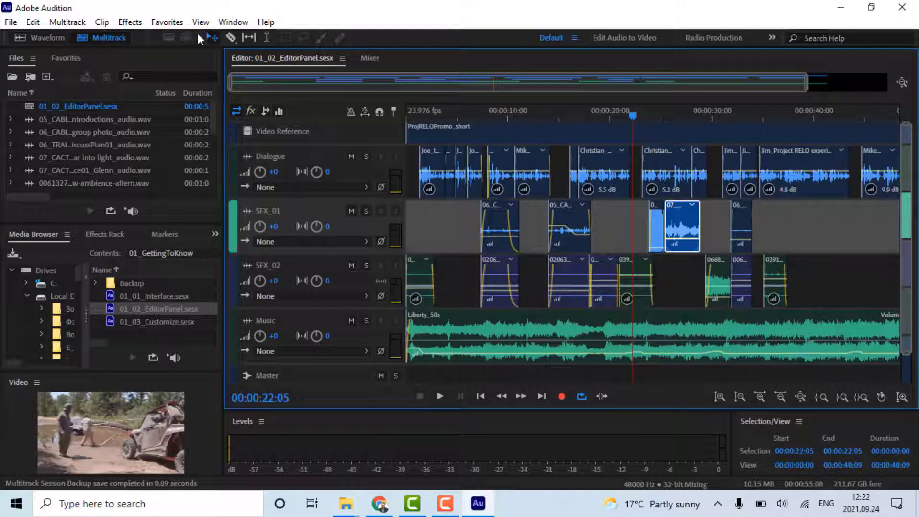
Lower the volume envelope of the 4.8 dB Dialogue clip slightly and open the clip in the Waveform Editor
{"action": "left_click", "coordinate": [798, 157]}
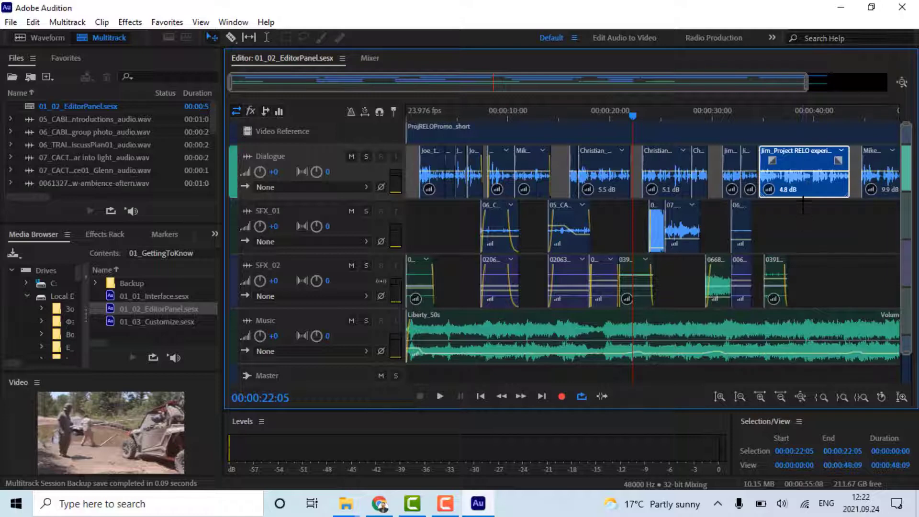
{"action": "left_click", "coordinate": [810, 172]}
{"action": "left_click_drag", "start_coordinate": [811, 173], "coordinate": [809, 179]}
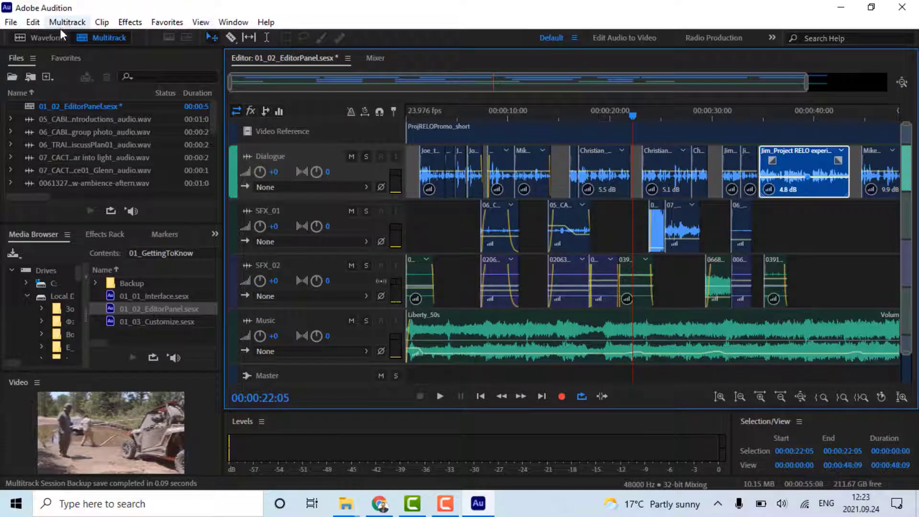
{"action": "left_click", "coordinate": [51, 39]}
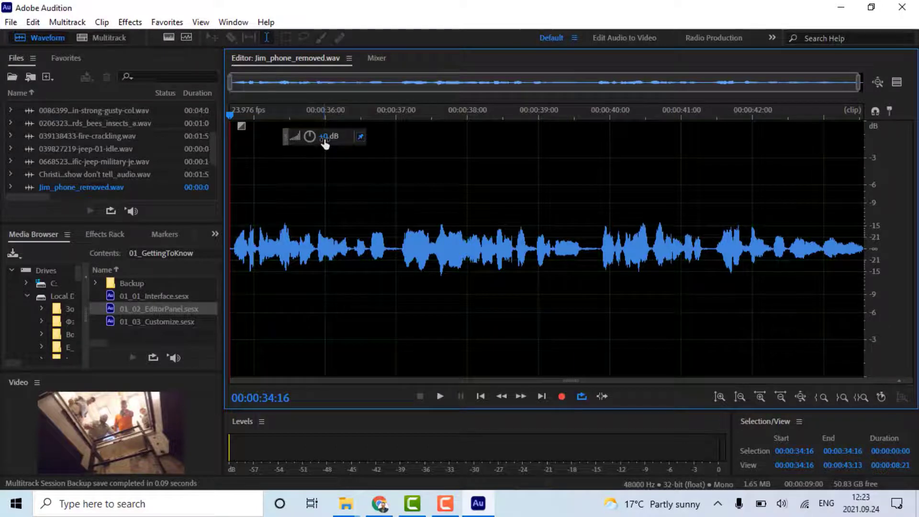
Reduce the amplitude of the whole clip with the on-screen gain control, and raise it again
{"action": "left_click_drag", "start_coordinate": [325, 144], "coordinate": [303, 135]}
{"action": "double_click", "coordinate": [437, 174]}
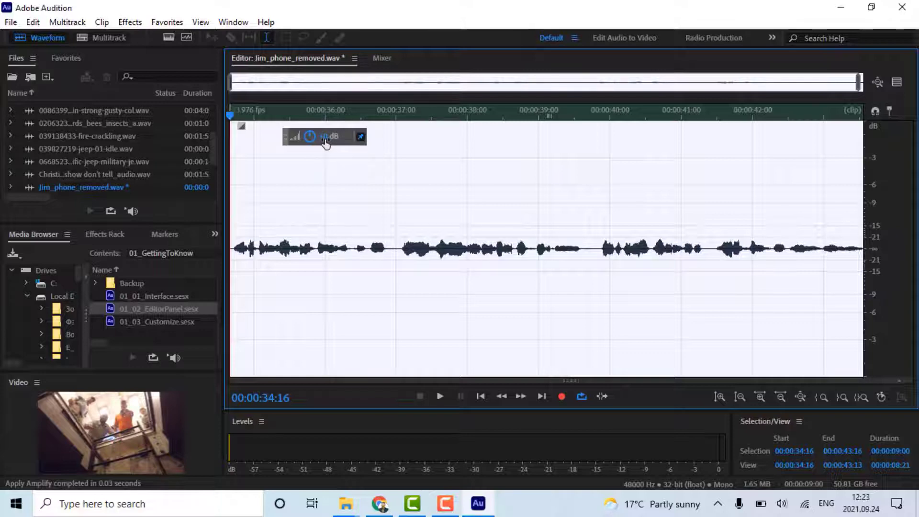
{"action": "left_click_drag", "start_coordinate": [326, 143], "coordinate": [360, 144]}
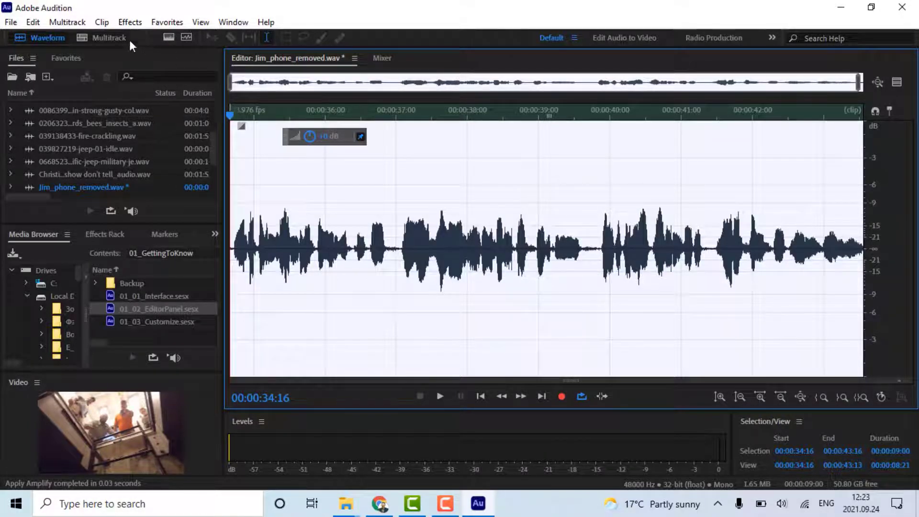
Undo both Amplify changes and clear the clip's selection by placing the playhead at 00:00:35:16
{"action": "left_click", "coordinate": [49, 24]}
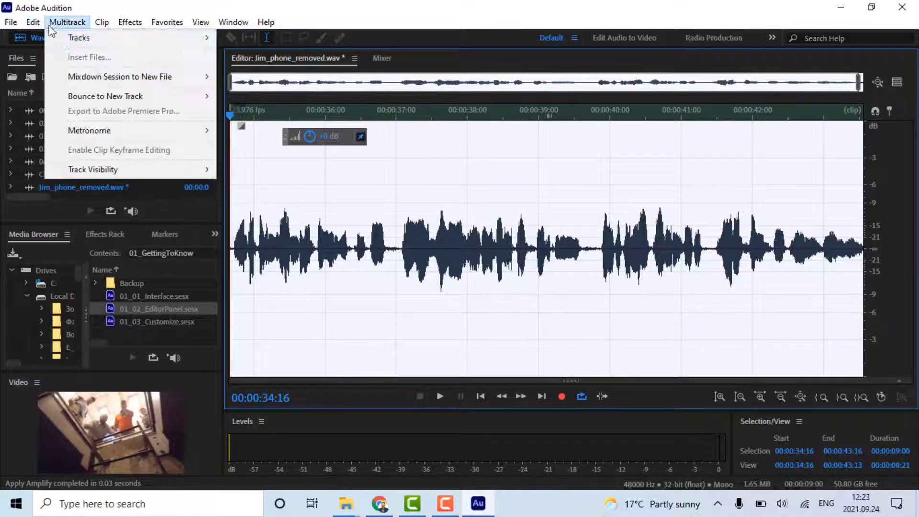
{"action": "mouse_move", "coordinate": [38, 29]}
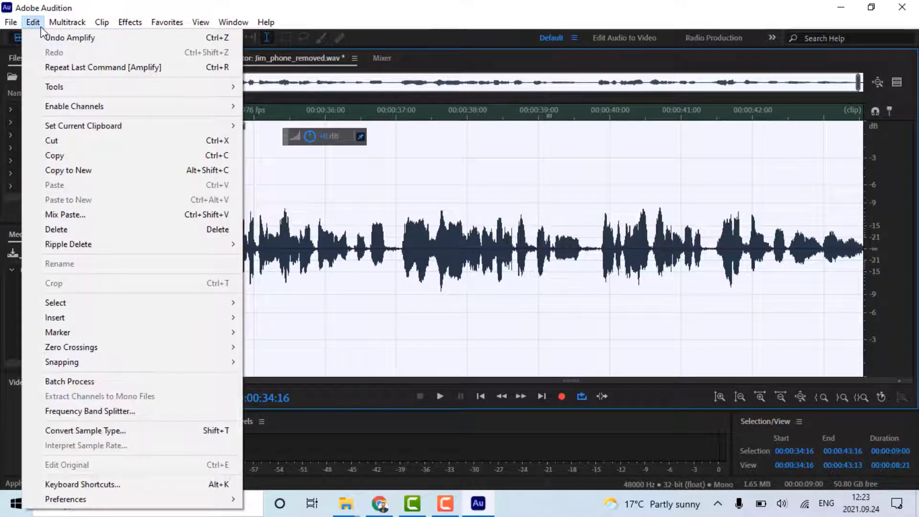
{"action": "left_click", "coordinate": [51, 37]}
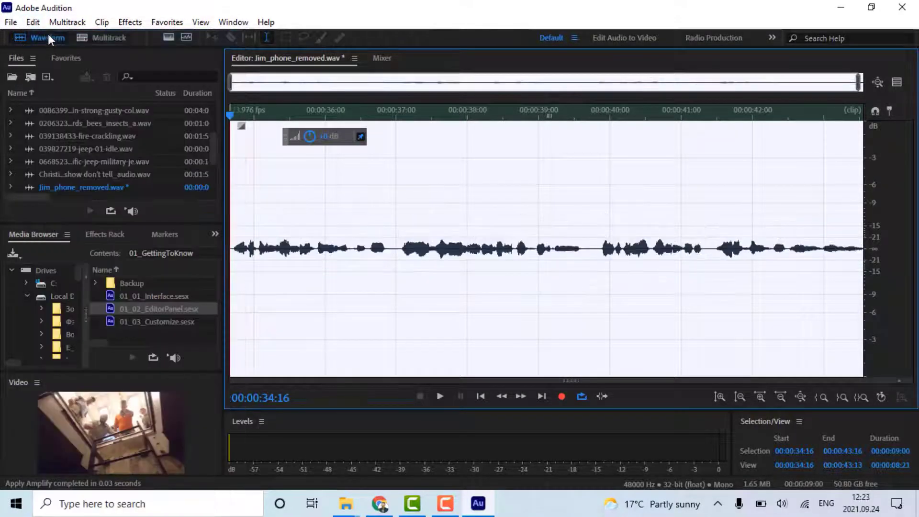
{"action": "left_click", "coordinate": [33, 22]}
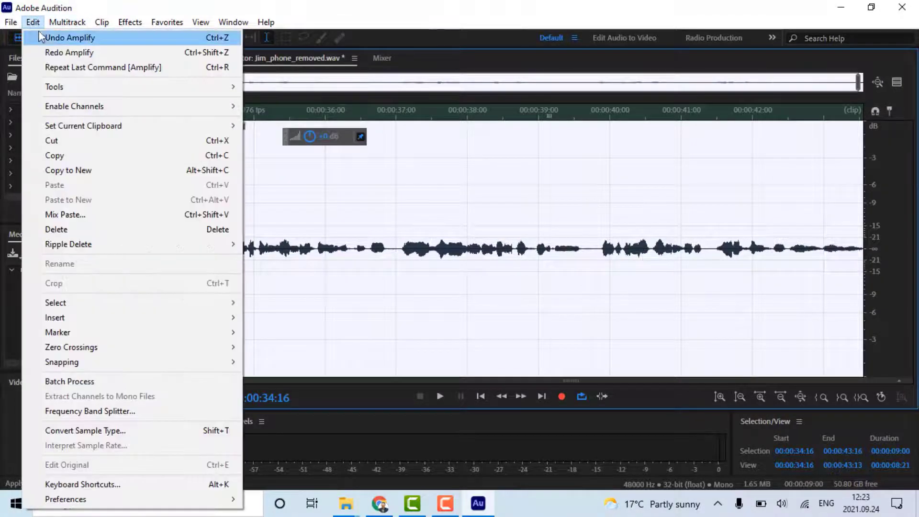
{"action": "left_click", "coordinate": [43, 37]}
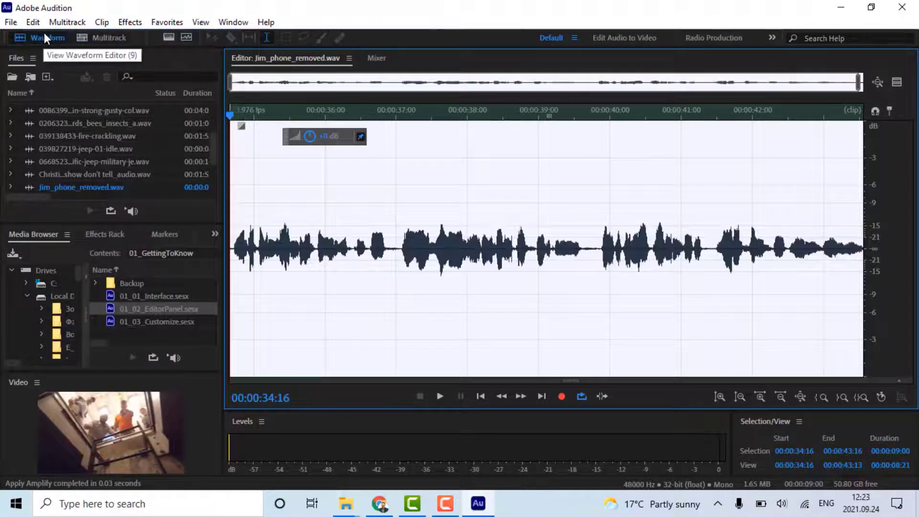
{"action": "left_click", "coordinate": [302, 201]}
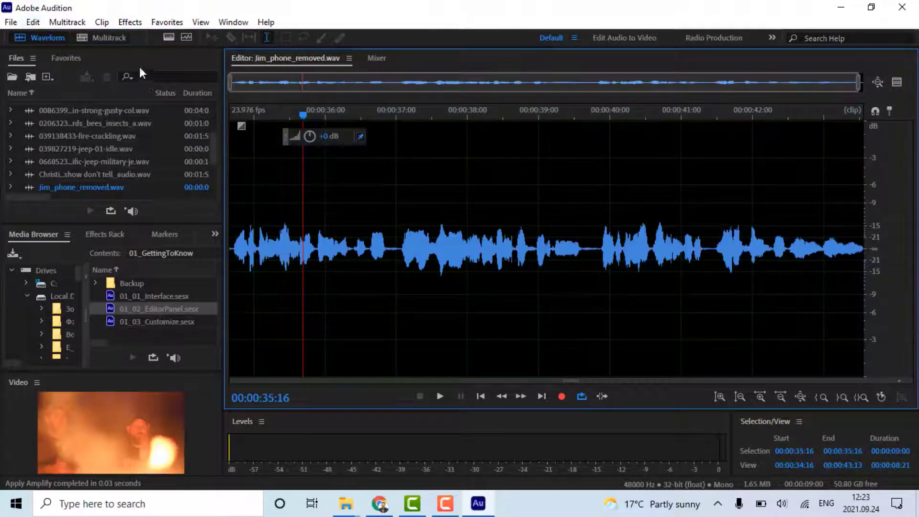
Show the spectral frequency display, enlarge it to cover the waveform, and hide it
{"action": "left_click", "coordinate": [168, 37]}
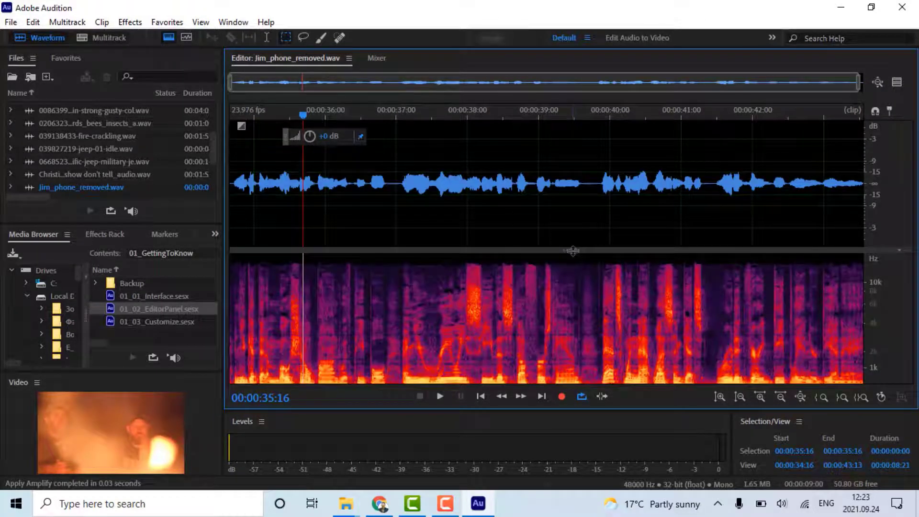
{"action": "left_click_drag", "start_coordinate": [572, 250], "coordinate": [568, 126]}
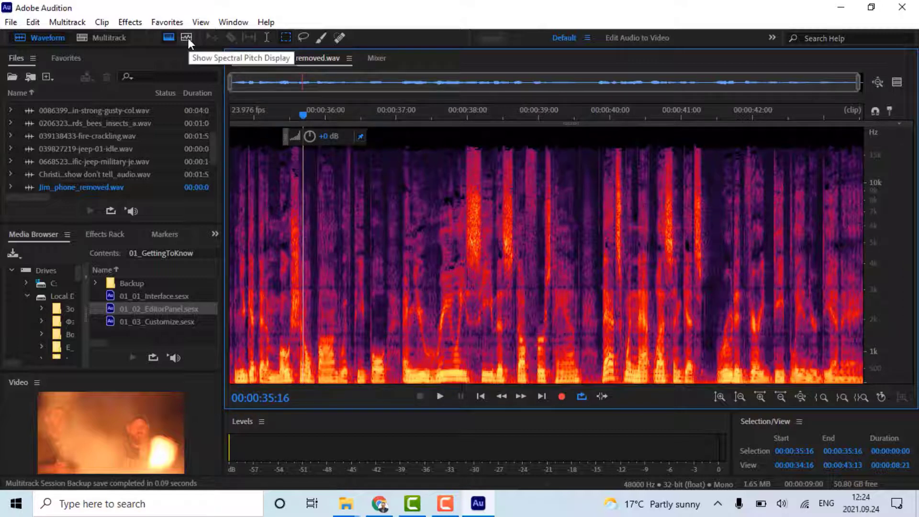
{"action": "left_click", "coordinate": [171, 36]}
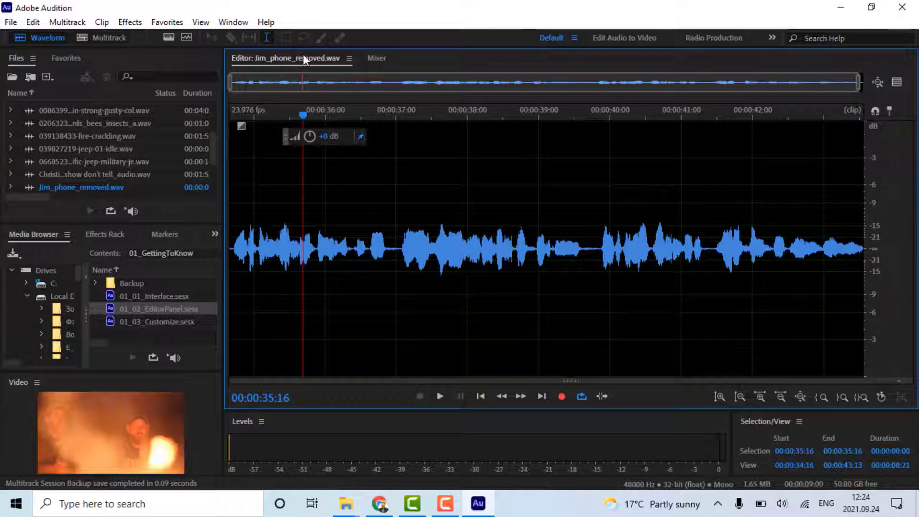
Show the spectral frequency display again and move the playhead to 00:00:39:17
{"action": "left_click", "coordinate": [169, 37]}
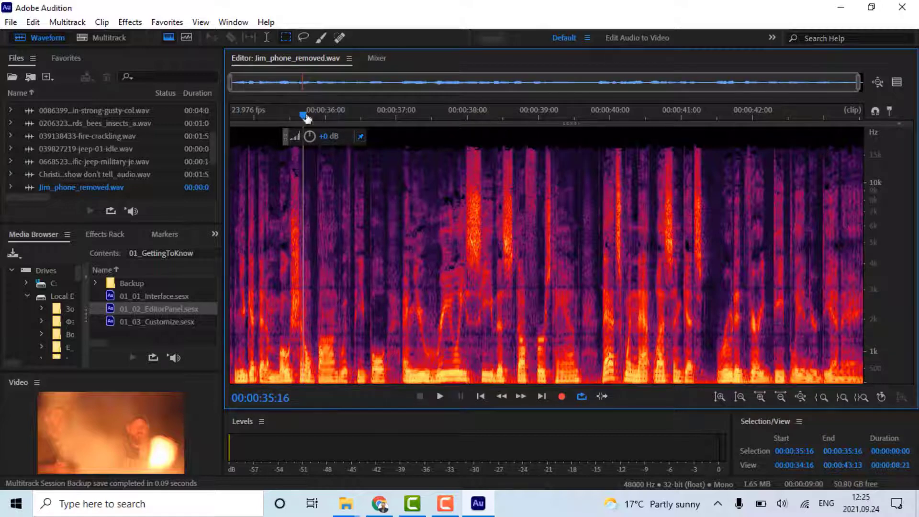
{"action": "left_click_drag", "start_coordinate": [307, 118], "coordinate": [592, 156]}
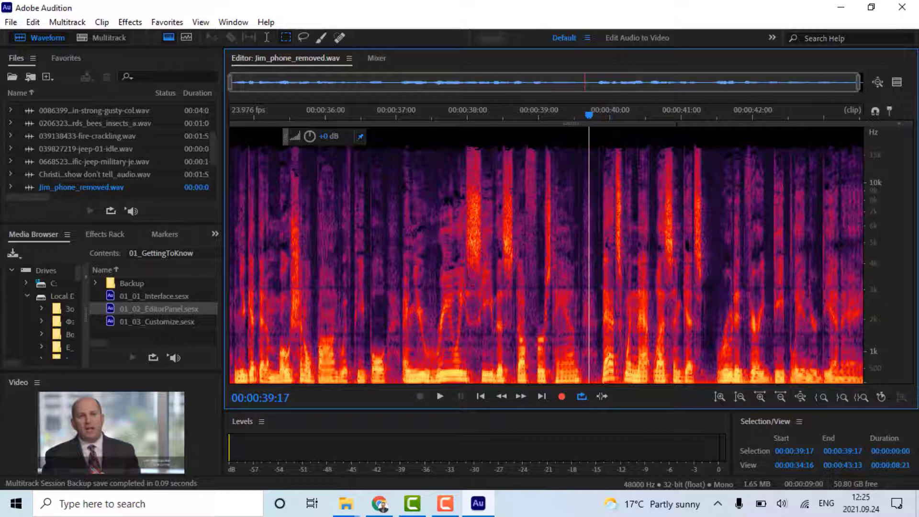
Move the playhead to 00:00:41:03 and back to 00:00:36:07, and play the clip from there before stopping playback
{"action": "left_click", "coordinate": [690, 116]}
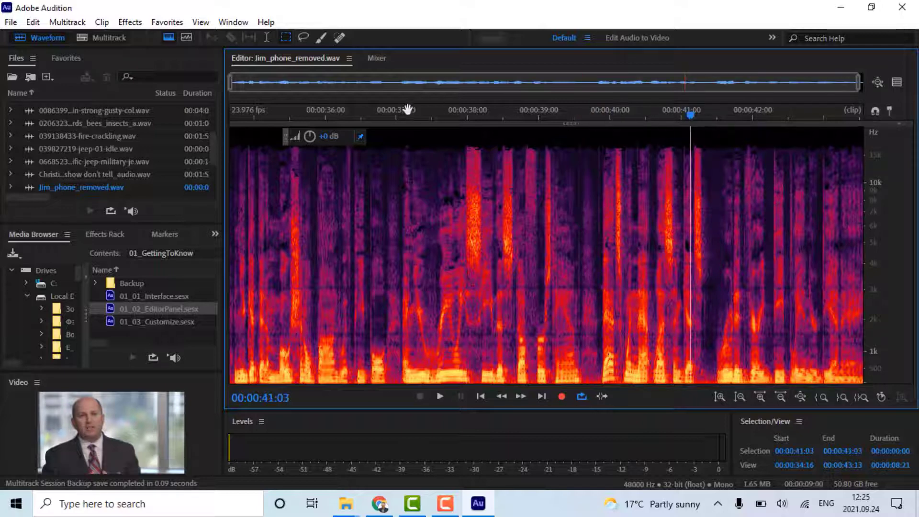
{"action": "left_click", "coordinate": [346, 116]}
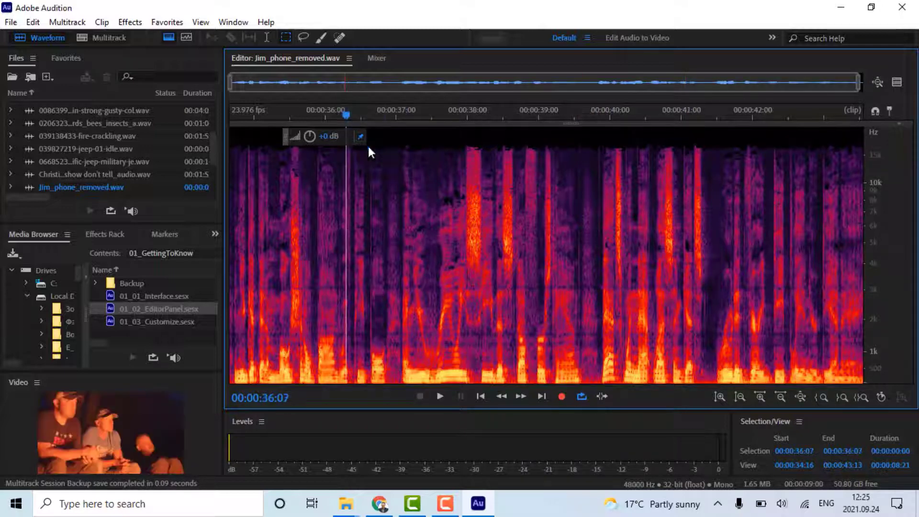
{"action": "left_click", "coordinate": [441, 399]}
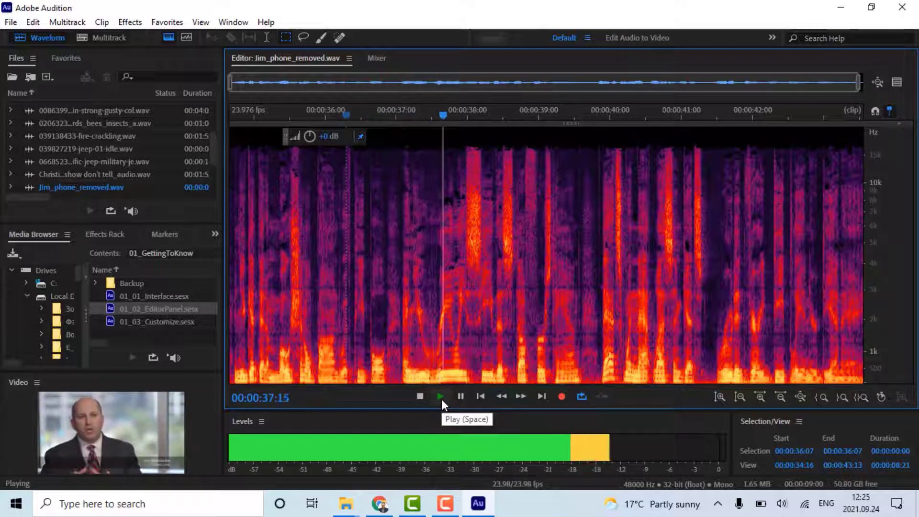
{"action": "left_click", "coordinate": [413, 395]}
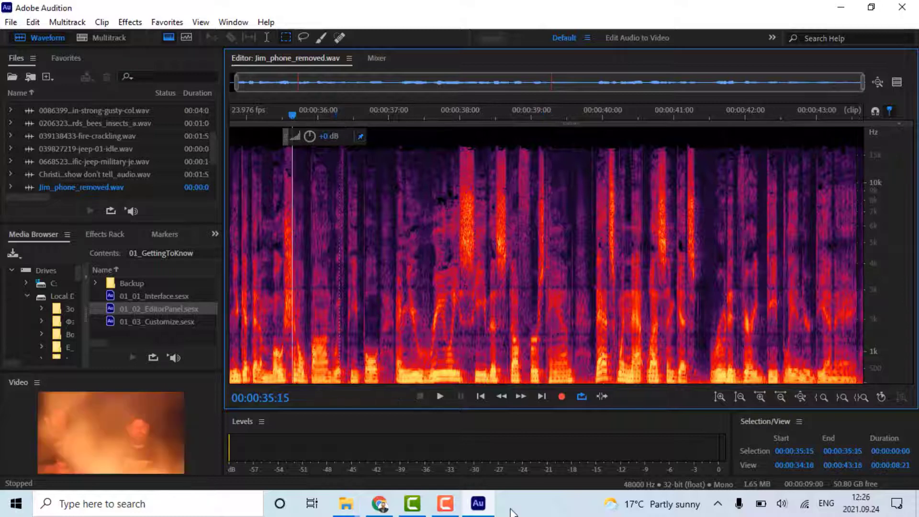
Start and stop playback of the clip repeatedly while following the playhead across the spectral frequency display
{"action": "key", "text": "space"}
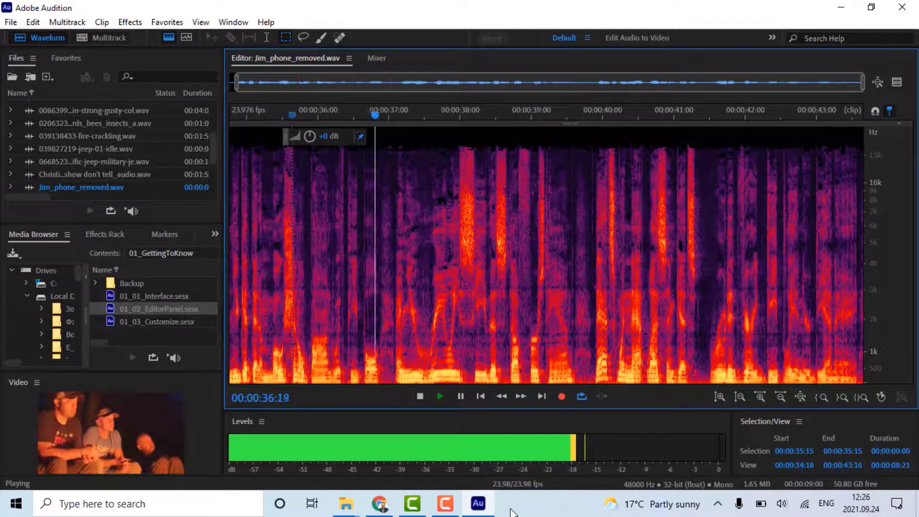
{"action": "key", "text": "space"}
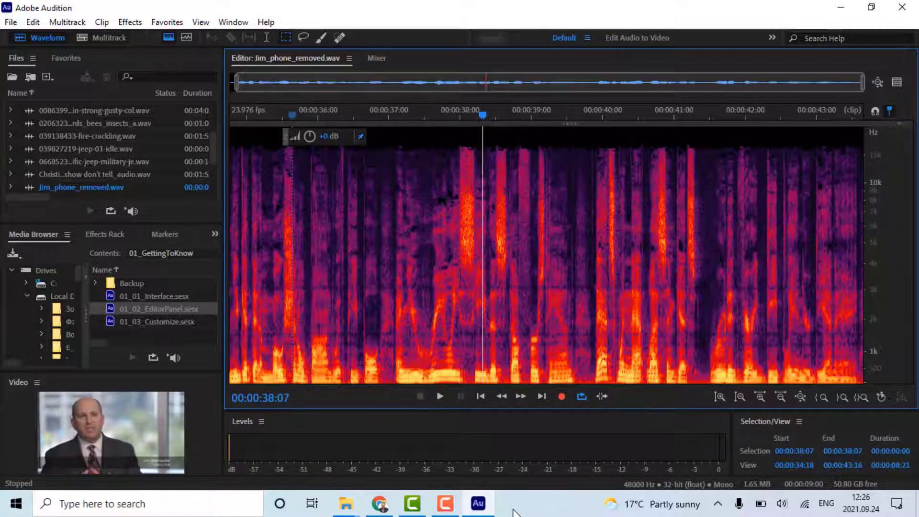
{"action": "key", "text": "space"}
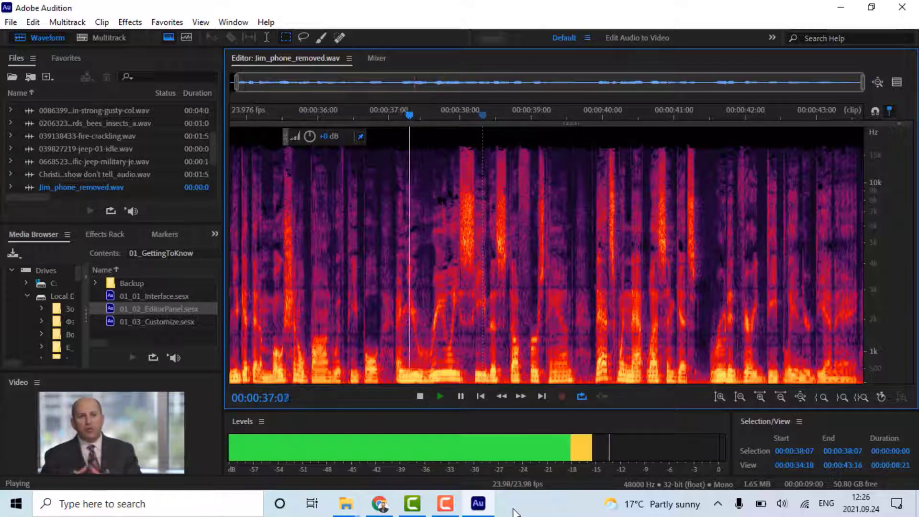
{"action": "key", "text": "space"}
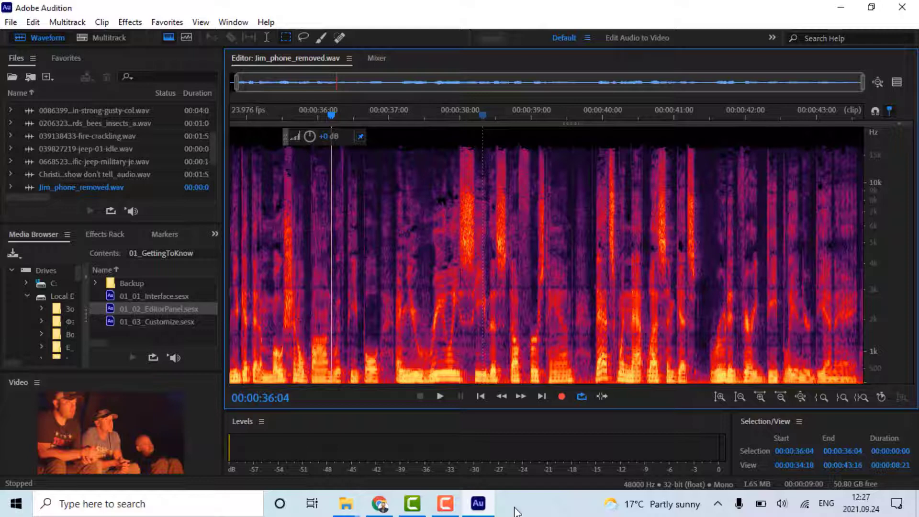
{"action": "key", "text": "space"}
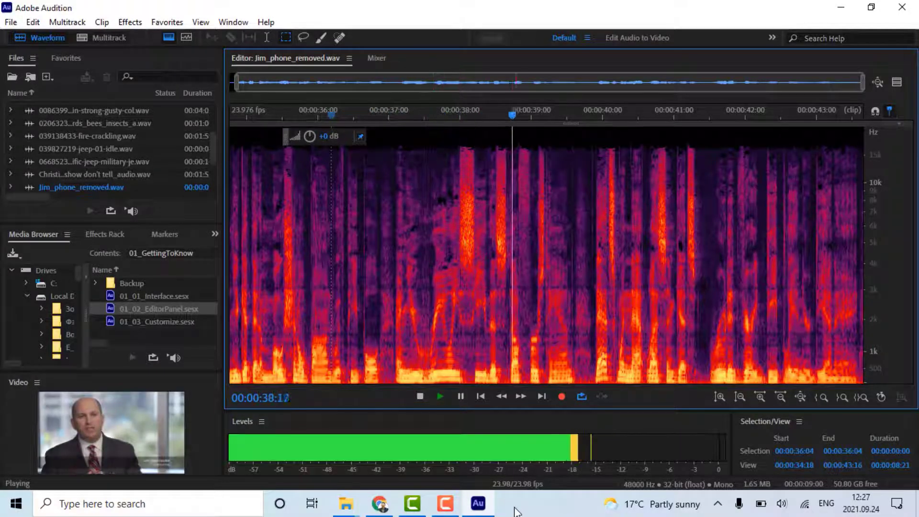
{"action": "key", "text": "space"}
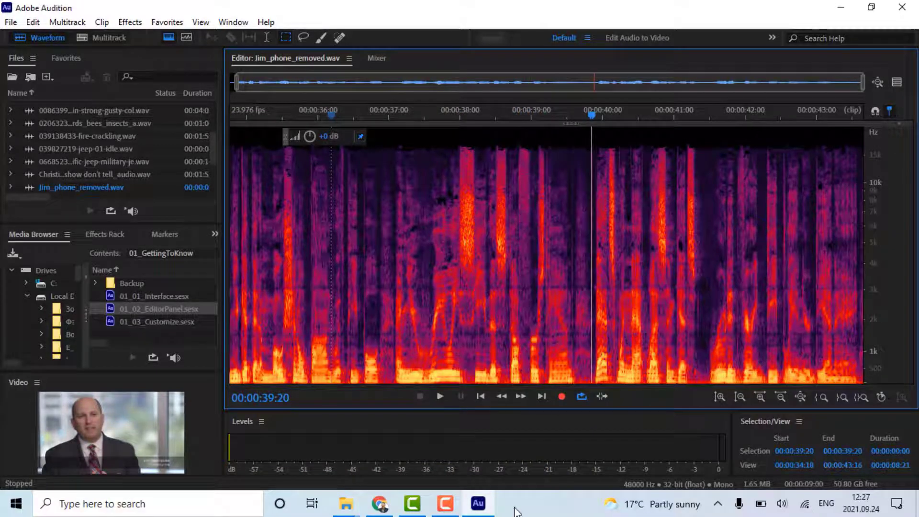
{"action": "key", "text": "space"}
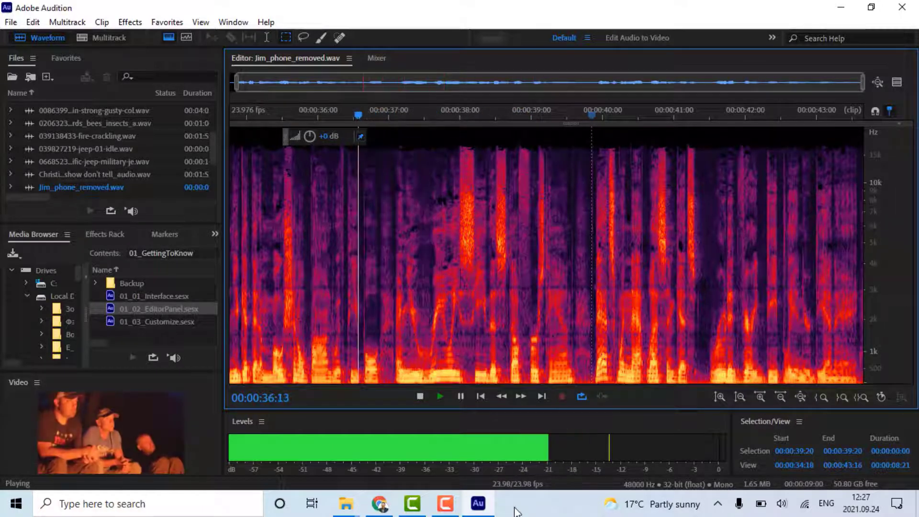
{"action": "key", "text": "space"}
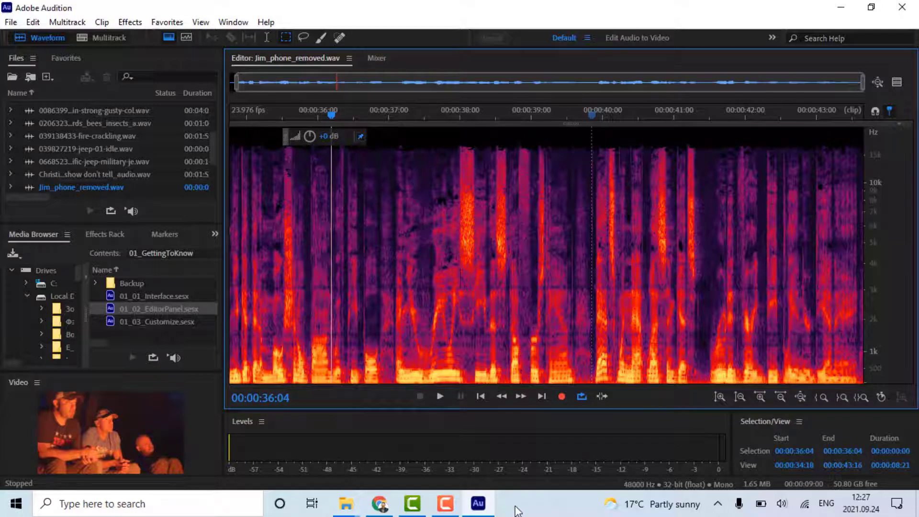
Set the playhead's timecode to 00:00:42:04 by changing its seconds value to 42
{"action": "left_click", "coordinate": [277, 403]}
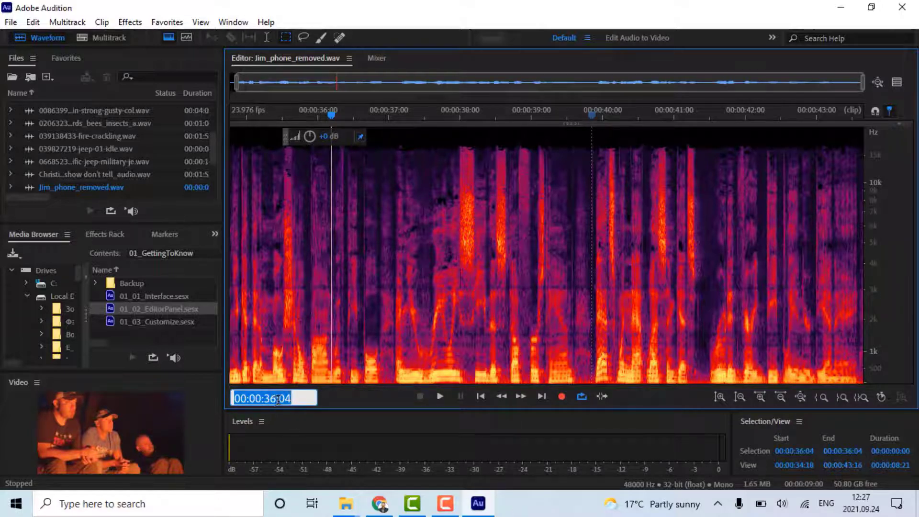
{"action": "left_click_drag", "start_coordinate": [278, 399], "coordinate": [262, 401]}
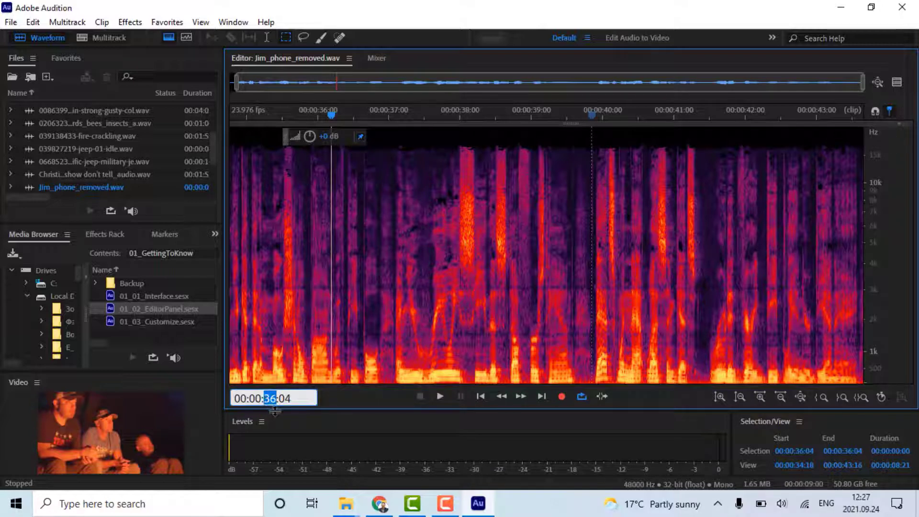
{"action": "type", "text": "42"}
{"action": "key", "text": "Return"}
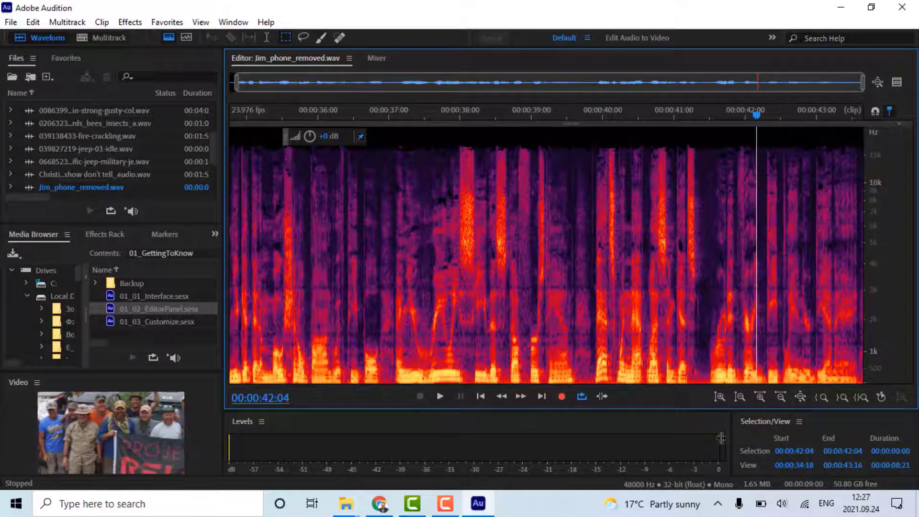
{"action": "mouse_move", "coordinate": [730, 437]}
{"action": "left_mouse_down"}
{"action": "mouse_move", "coordinate": [718, 438]}
{"action": "mouse_move", "coordinate": [740, 438]}
{"action": "mouse_move", "coordinate": [727, 439]}
{"action": "left_mouse_up"}
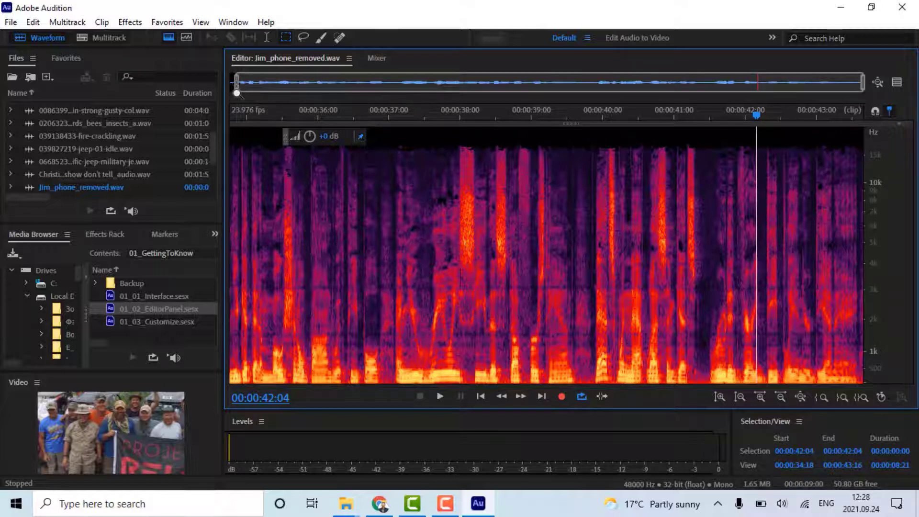
Hide the spectral frequency display and select the waveform from 00:00:37:01 to 00:00:39:20
{"action": "left_click", "coordinate": [168, 38]}
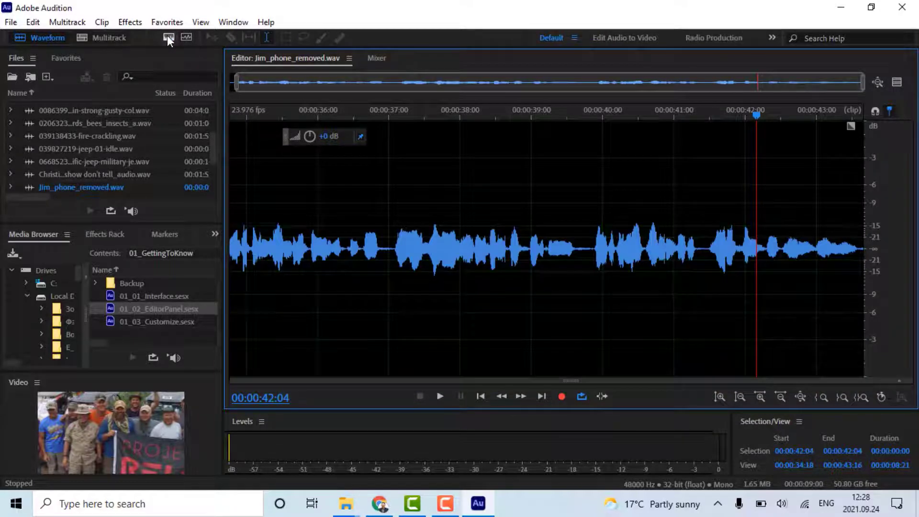
{"action": "left_click", "coordinate": [393, 249]}
{"action": "left_click_drag", "start_coordinate": [394, 249], "coordinate": [591, 283]}
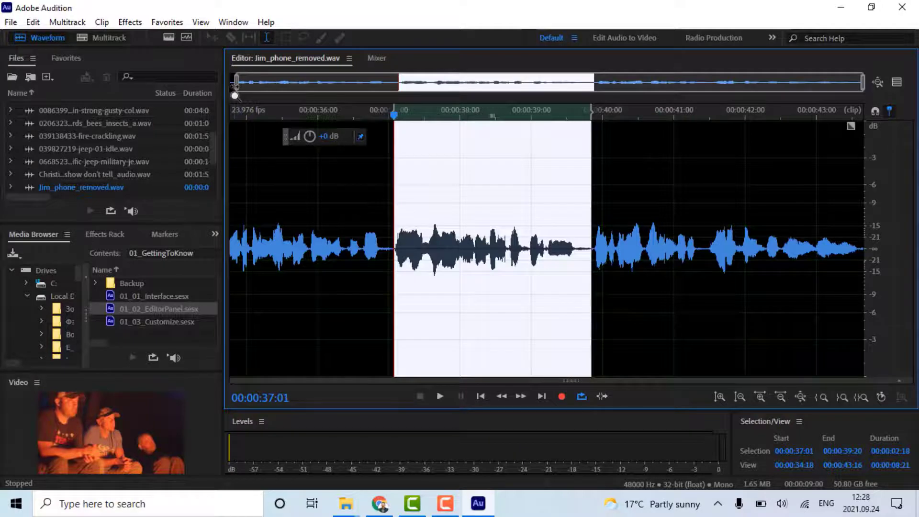
Narrow the overview's visible range from both ends around the selected phrase and shift that range slightly
{"action": "left_click_drag", "start_coordinate": [235, 86], "coordinate": [374, 96]}
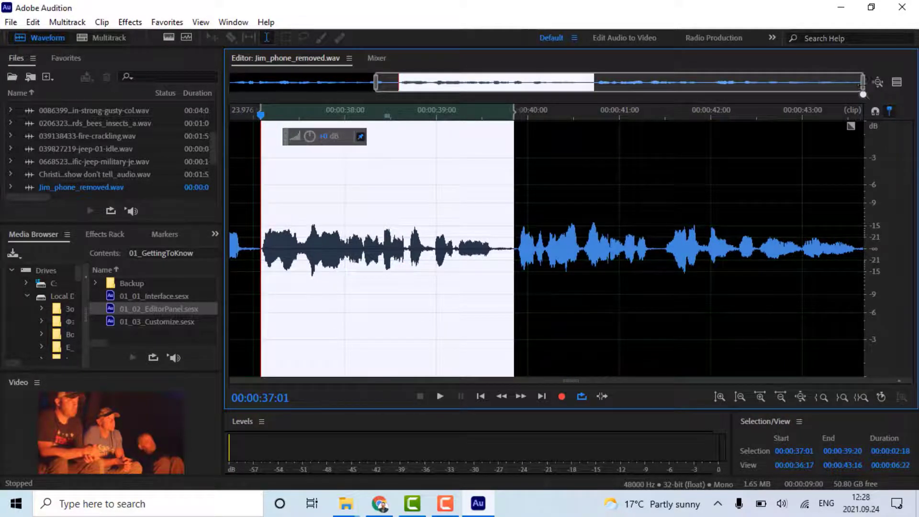
{"action": "left_click_drag", "start_coordinate": [863, 95], "coordinate": [596, 96]}
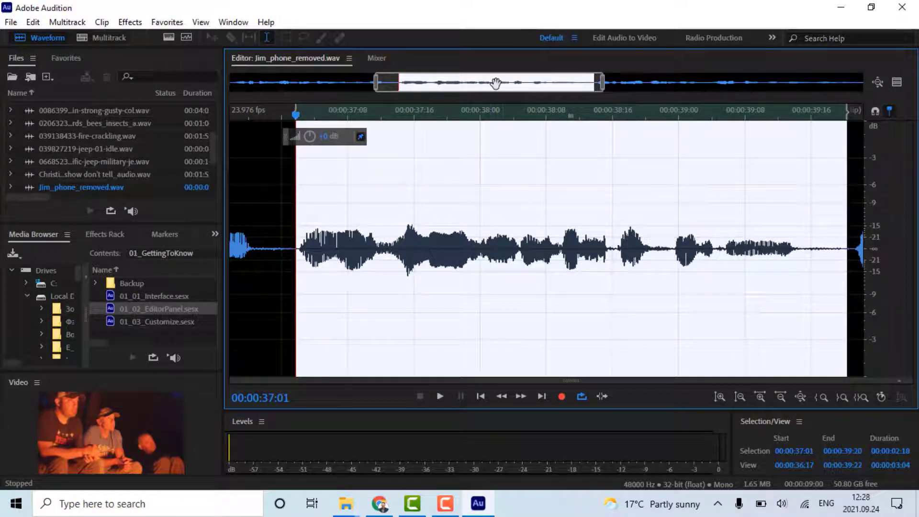
{"action": "mouse_move", "coordinate": [496, 83]}
{"action": "left_mouse_down"}
{"action": "mouse_move", "coordinate": [533, 87]}
{"action": "mouse_move", "coordinate": [397, 86]}
{"action": "mouse_move", "coordinate": [495, 85]}
{"action": "left_mouse_up"}
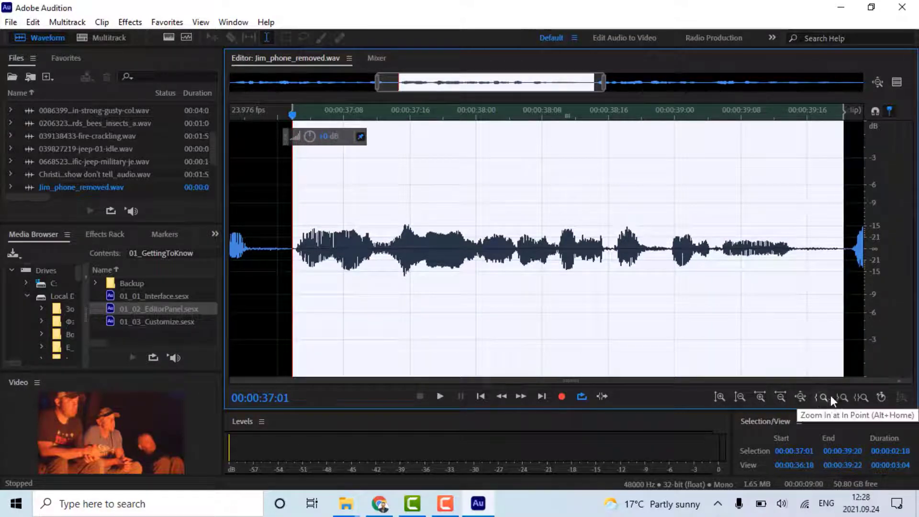
Zoom the waveform's amplitude scale in twice and back out twice
{"action": "left_click", "coordinate": [725, 397]}
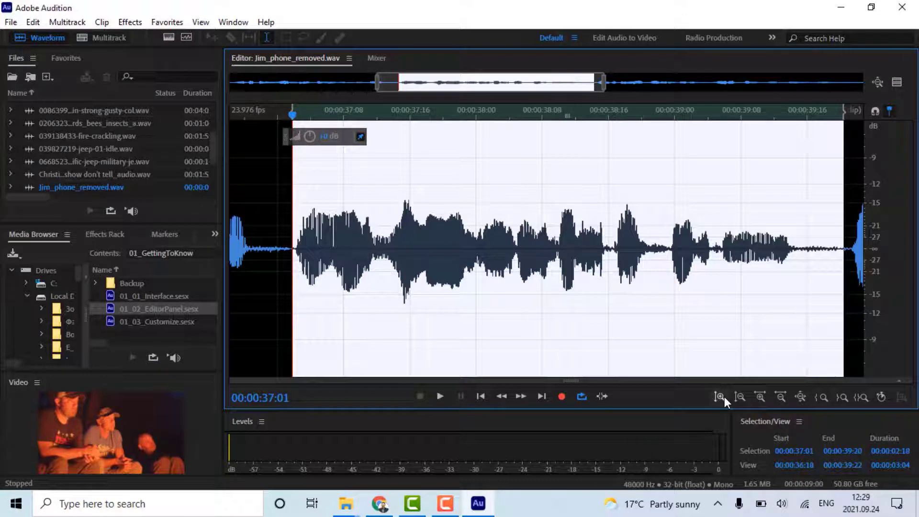
{"action": "left_click", "coordinate": [725, 397]}
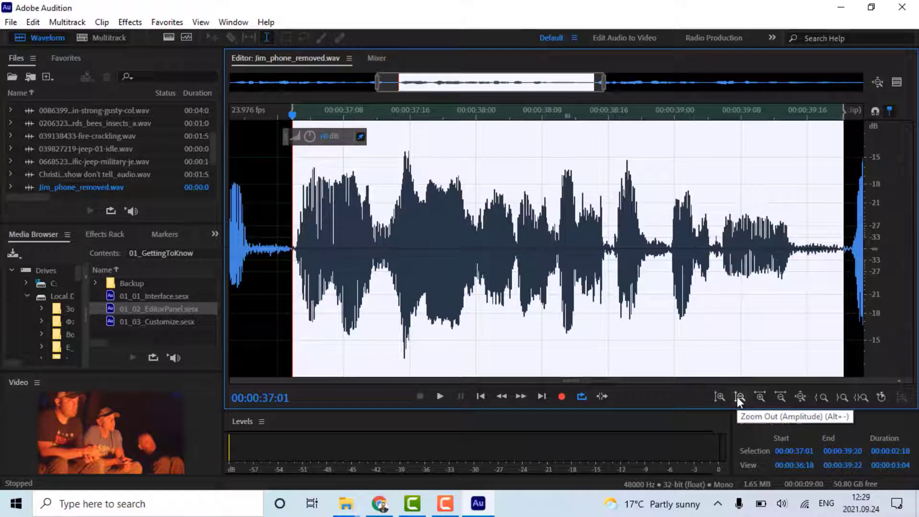
{"action": "left_click", "coordinate": [737, 397]}
{"action": "left_click", "coordinate": [737, 397]}
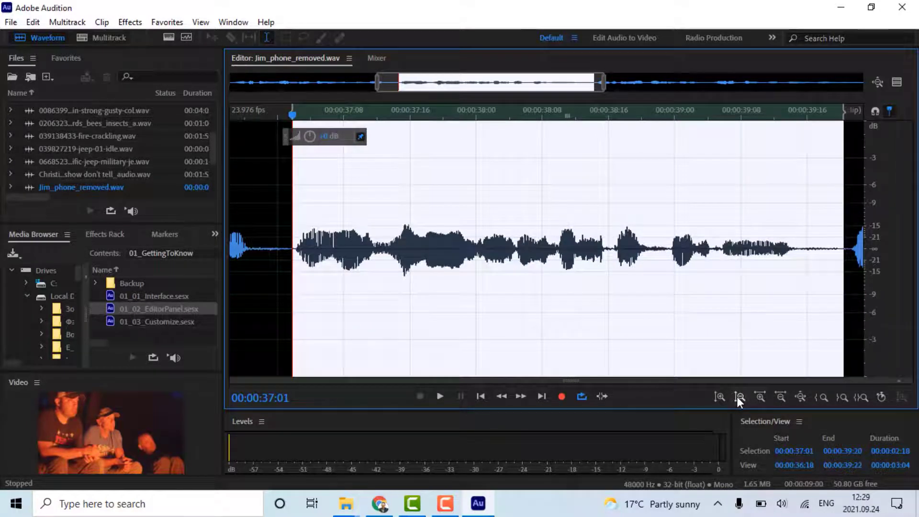
Zoom the waveform in and out in time, and zoom to the selection after showing the full clip
{"action": "left_click", "coordinate": [760, 398]}
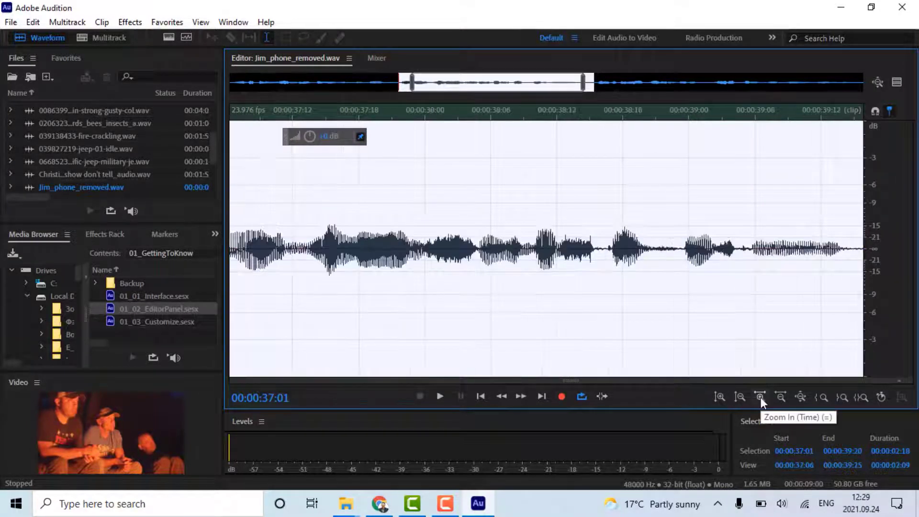
{"action": "left_click", "coordinate": [760, 397]}
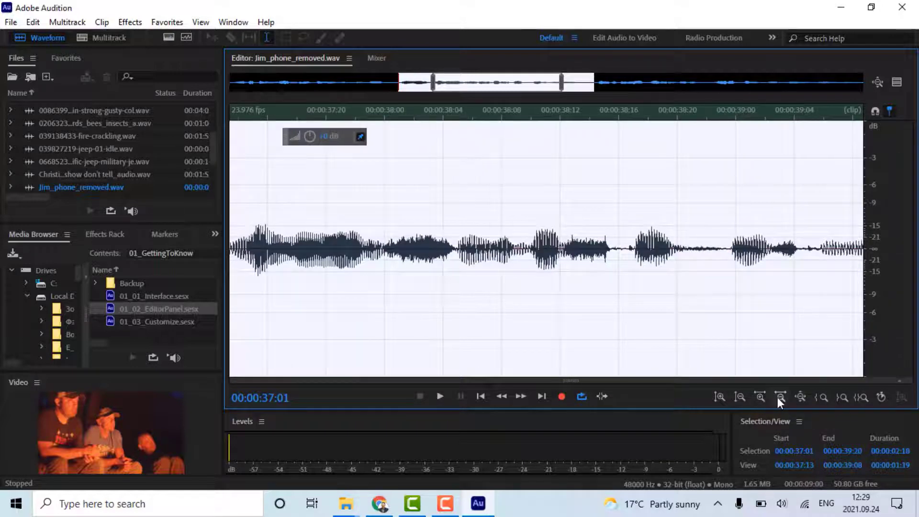
{"action": "left_click", "coordinate": [779, 397]}
{"action": "left_click", "coordinate": [778, 397]}
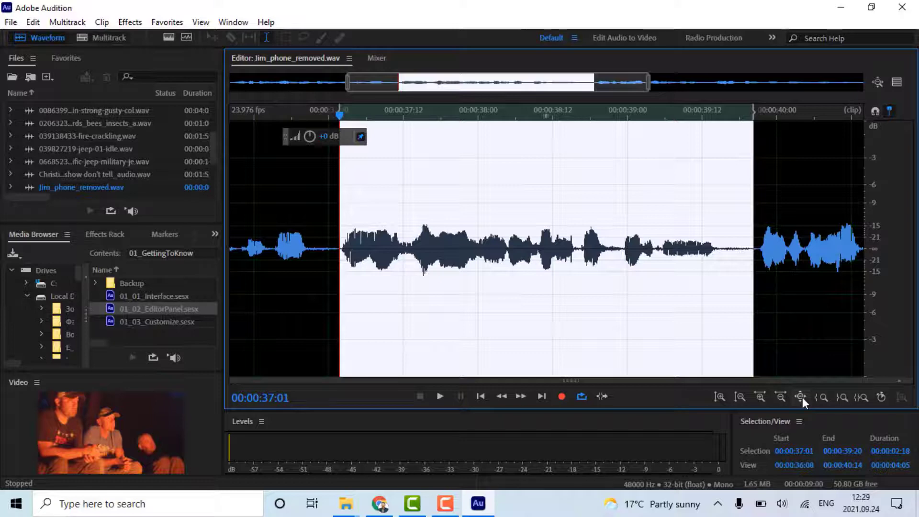
{"action": "left_click", "coordinate": [801, 397]}
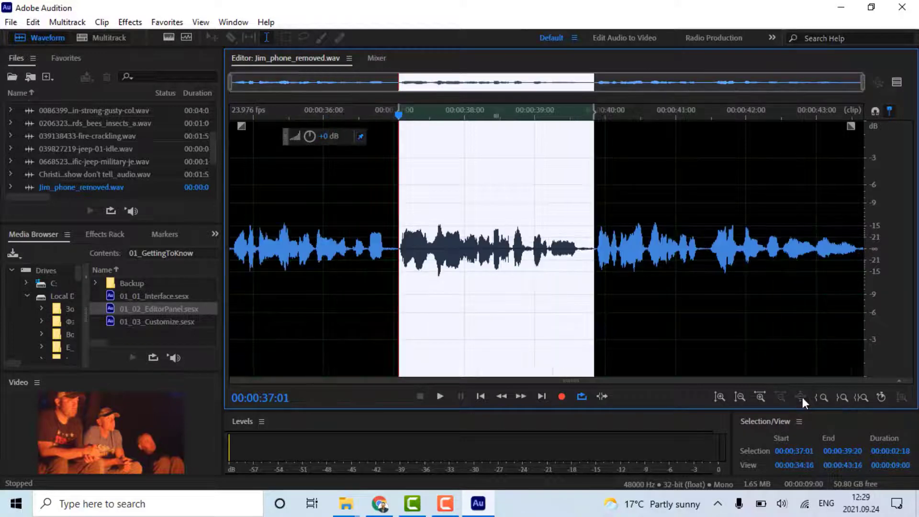
{"action": "left_click", "coordinate": [866, 400]}
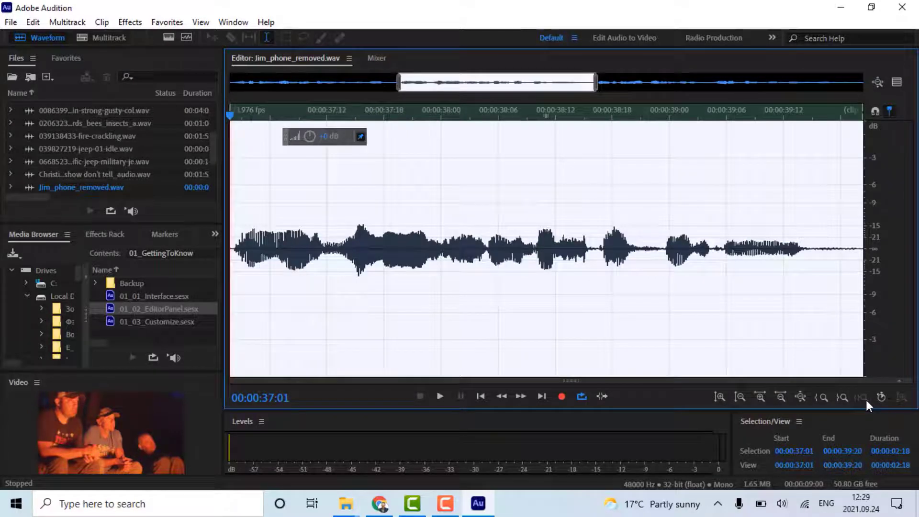
Return to the Multitrack view of 01_02_EditorPanel.sesx and make the Dialogue track taller
{"action": "left_click", "coordinate": [113, 38]}
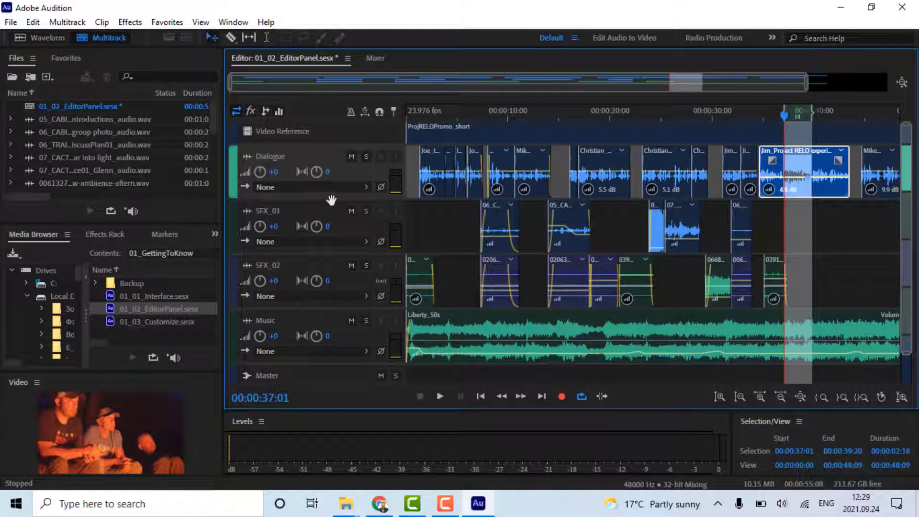
{"action": "left_click_drag", "start_coordinate": [331, 200], "coordinate": [351, 220]}
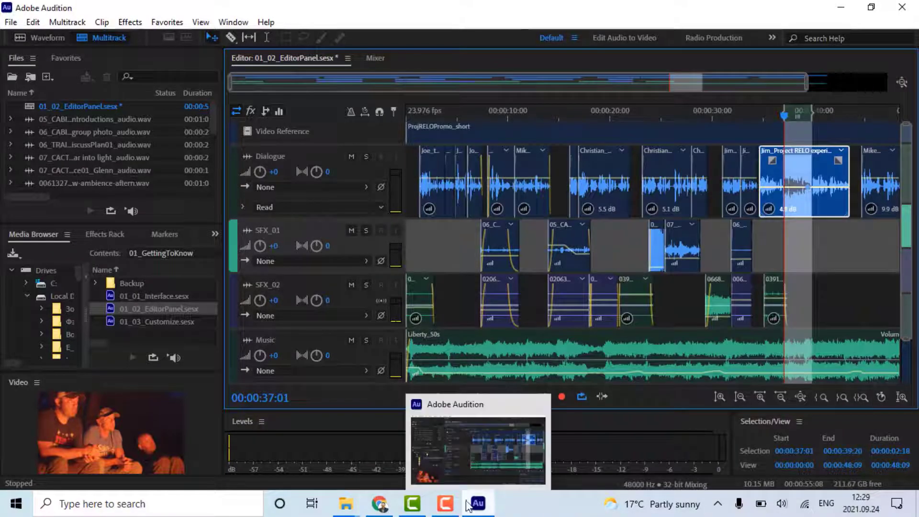
Open the 01_03_Customize.sesx session from the 01_GettingToKnow folder in File Explorer and select that file in Audition's Media Browser
{"action": "mouse_move", "coordinate": [450, 507]}
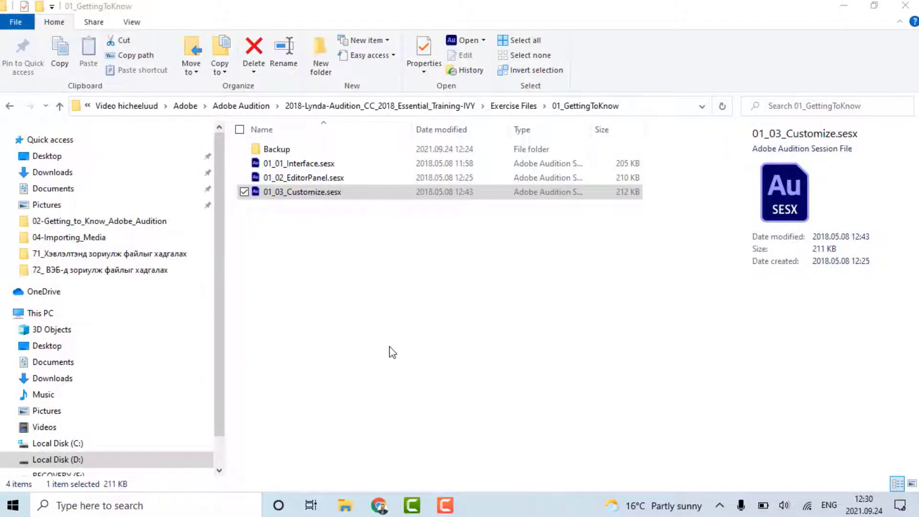
{"action": "double_click", "coordinate": [346, 193]}
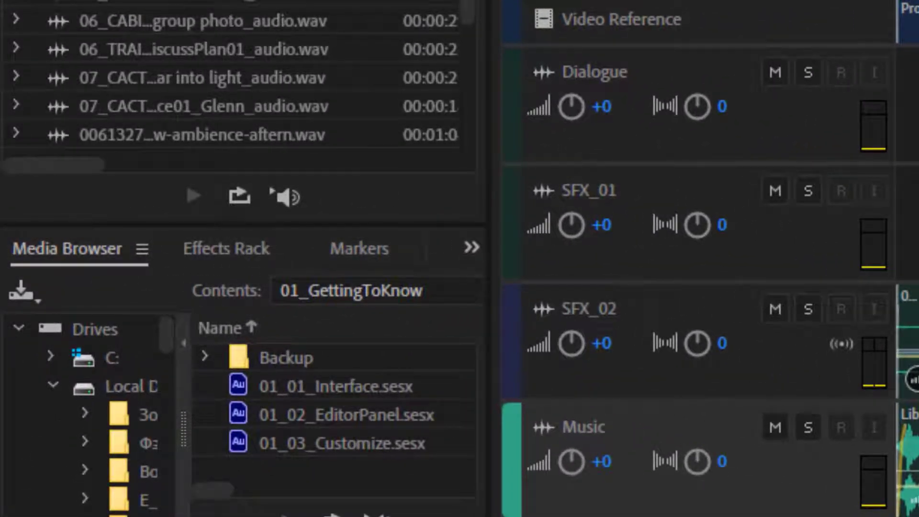
{"action": "left_click", "coordinate": [410, 451]}
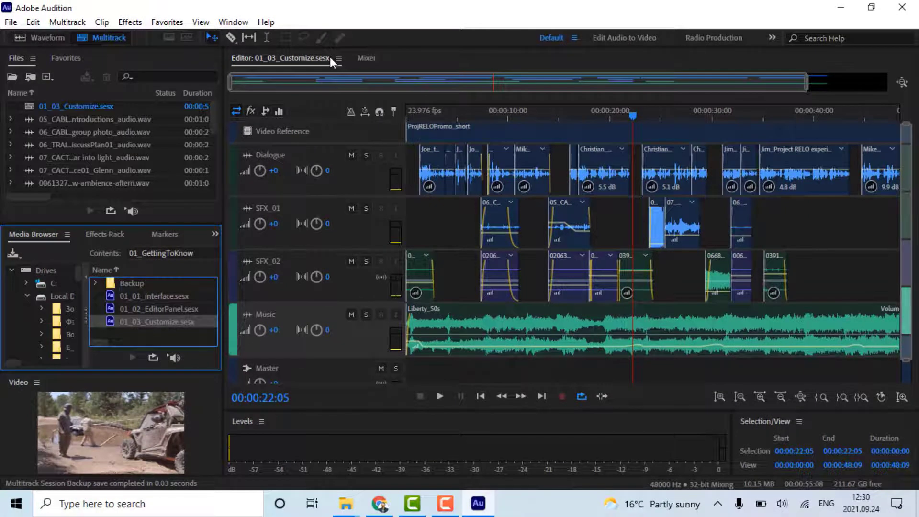
Switch from the Default workspace to the Edit Audio to Video workspace
{"action": "left_click_drag", "start_coordinate": [329, 56], "coordinate": [624, 56]}
{"action": "left_click", "coordinate": [630, 39]}
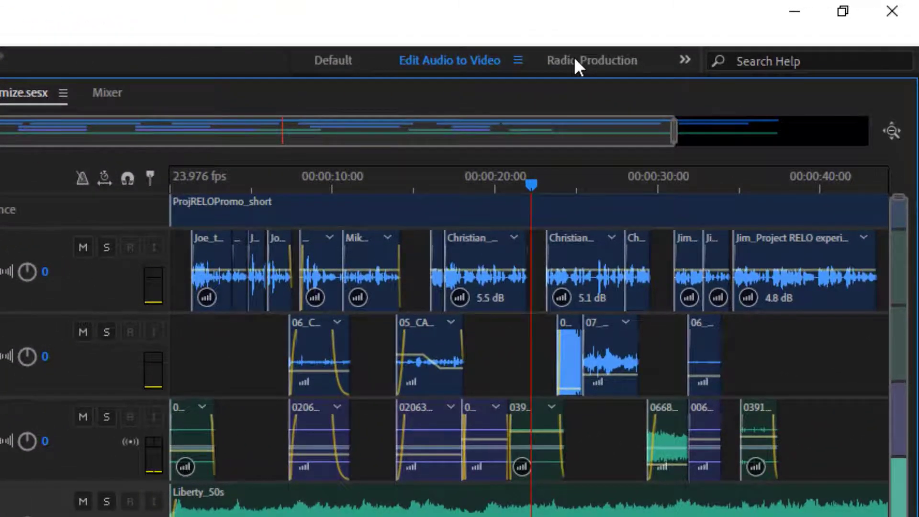
Switch to the Radio Production workspace, view the list of additional workspaces, and return to Edit Audio to Video
{"action": "left_click", "coordinate": [576, 61]}
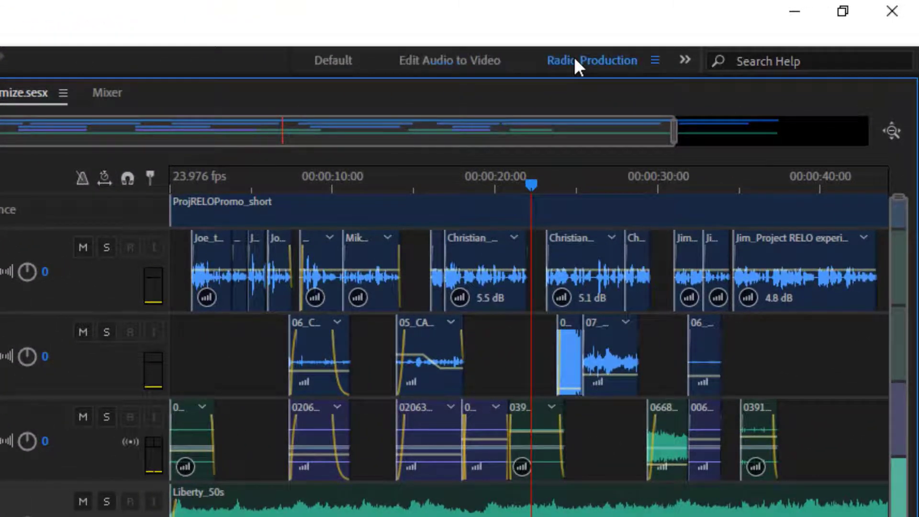
{"action": "left_click", "coordinate": [683, 59]}
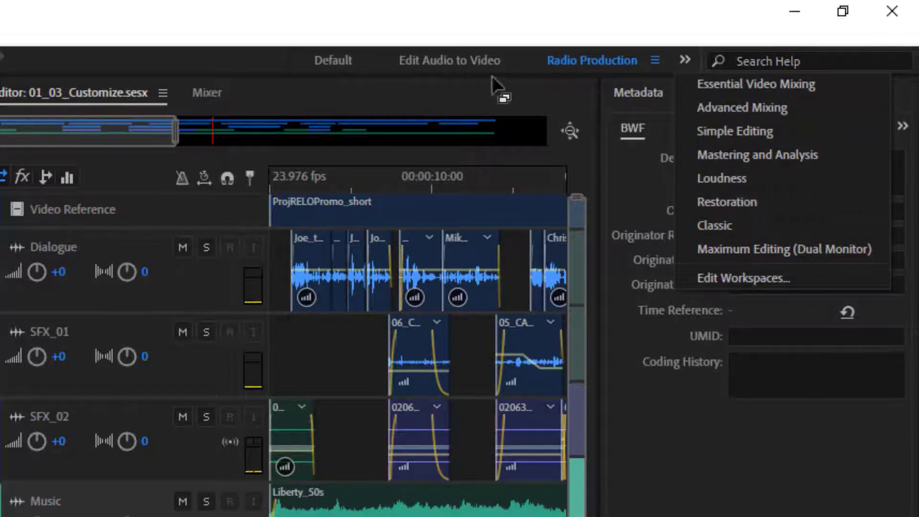
{"action": "left_click", "coordinate": [454, 62]}
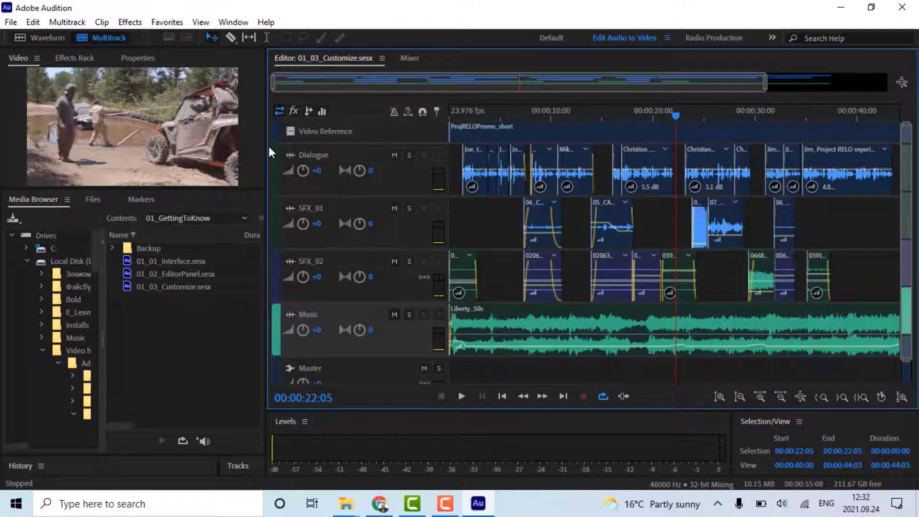
Widen the Video and Media Browser column, adjust the Video panel's height, widen the folder tree, and make the History and Tracks panels taller
{"action": "left_click_drag", "start_coordinate": [267, 149], "coordinate": [309, 154]}
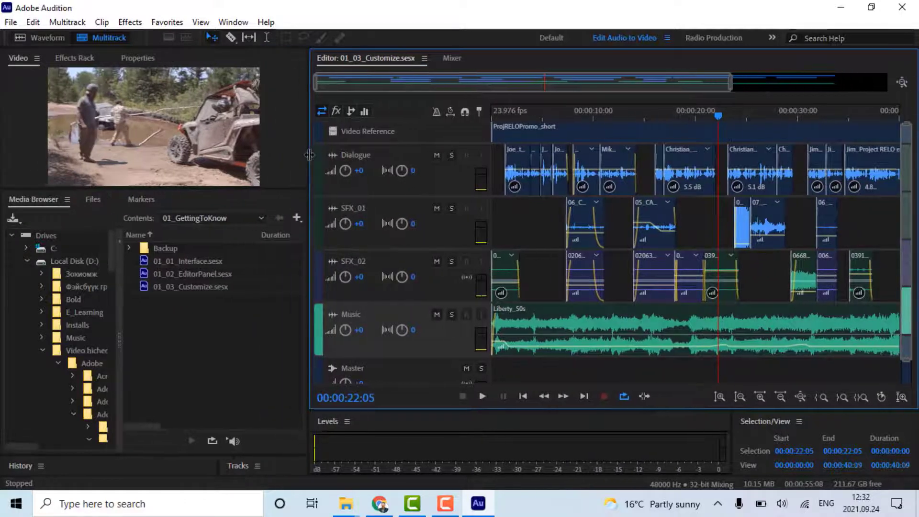
{"action": "left_click_drag", "start_coordinate": [260, 191], "coordinate": [266, 241]}
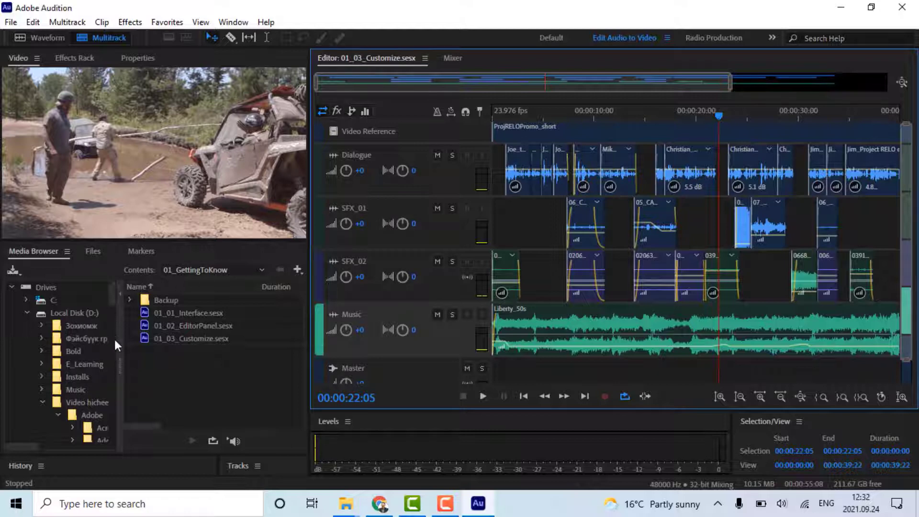
{"action": "left_click", "coordinate": [121, 364]}
{"action": "left_click_drag", "start_coordinate": [120, 365], "coordinate": [138, 365]}
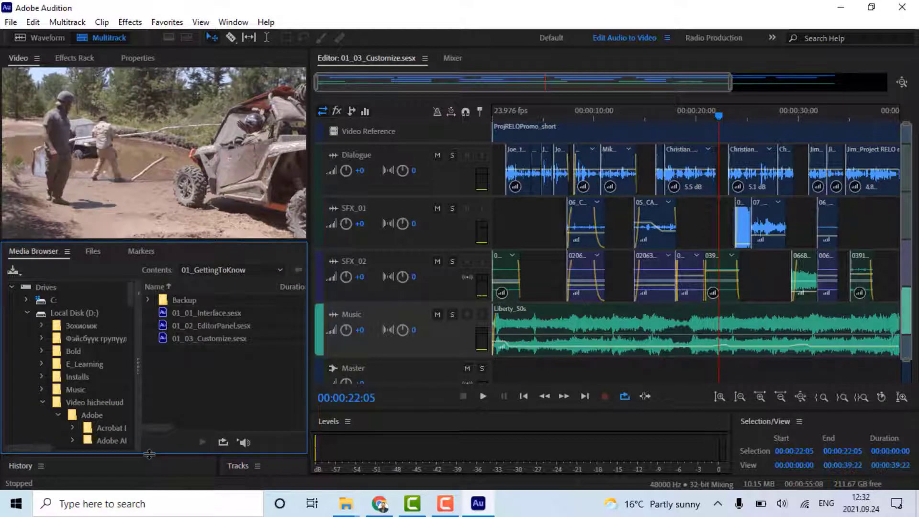
{"action": "left_click_drag", "start_coordinate": [149, 452], "coordinate": [165, 412]}
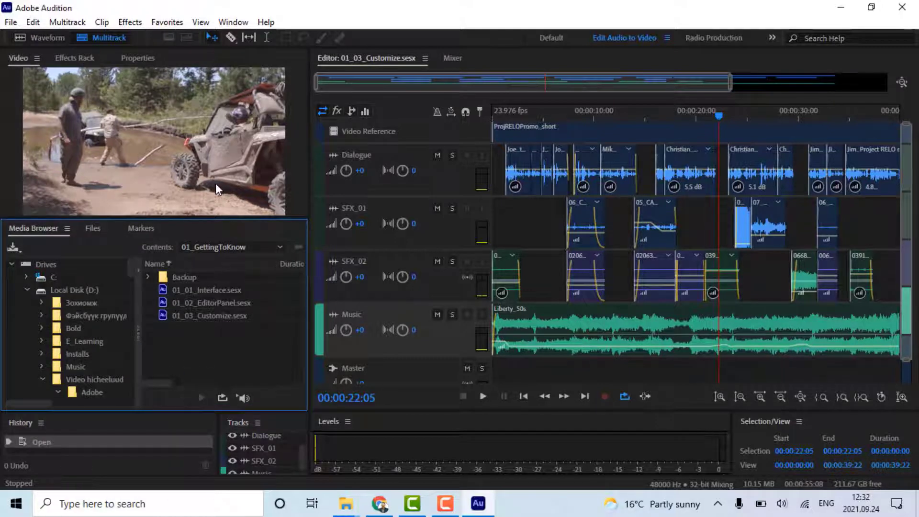
Maximize the Editor panel and restore it, and do the same with the Video panel
{"action": "left_click", "coordinate": [543, 234]}
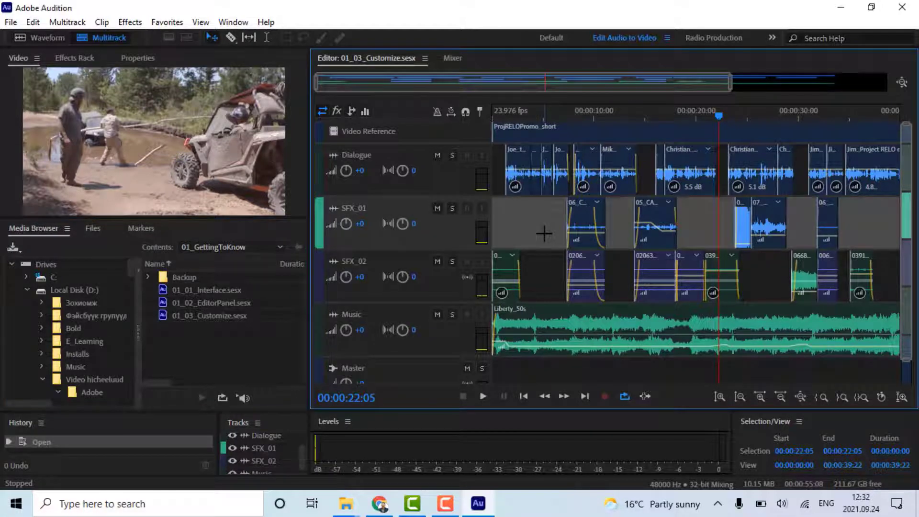
{"action": "key", "text": "grave"}
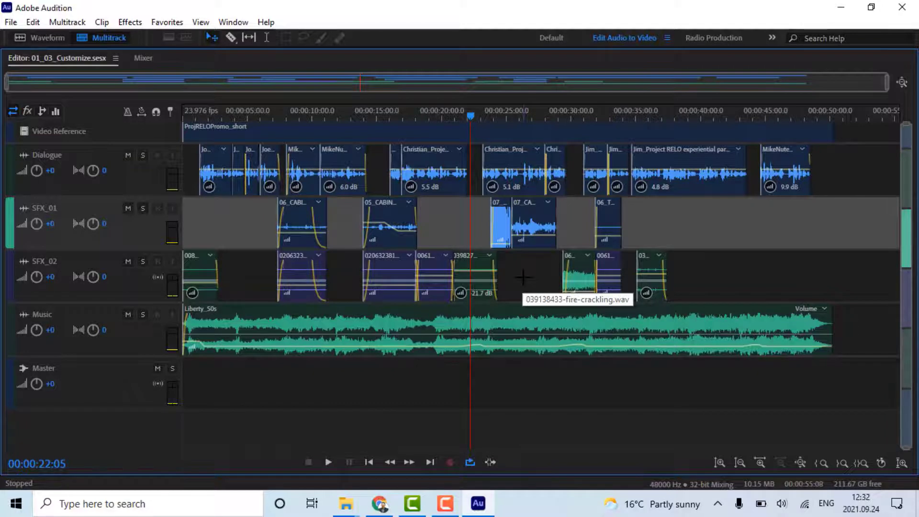
{"action": "key", "text": "grave"}
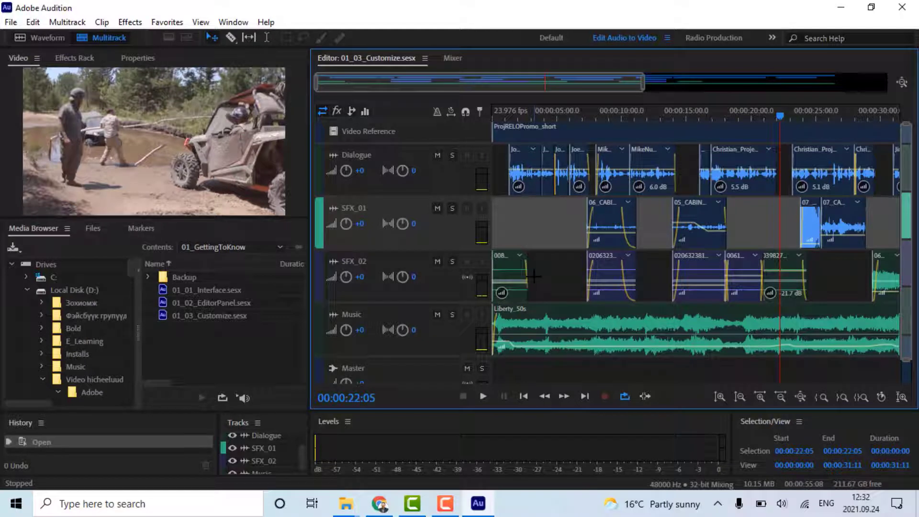
{"action": "left_click", "coordinate": [250, 169]}
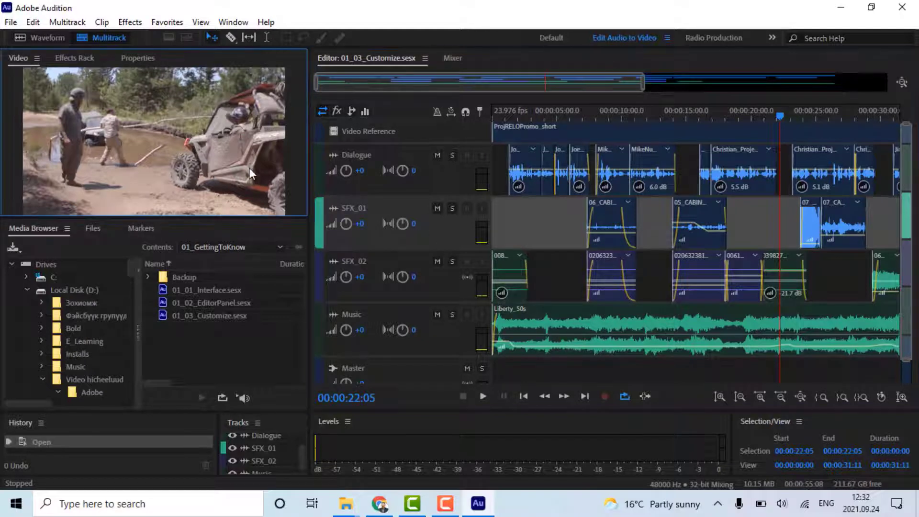
{"action": "key", "text": "grave"}
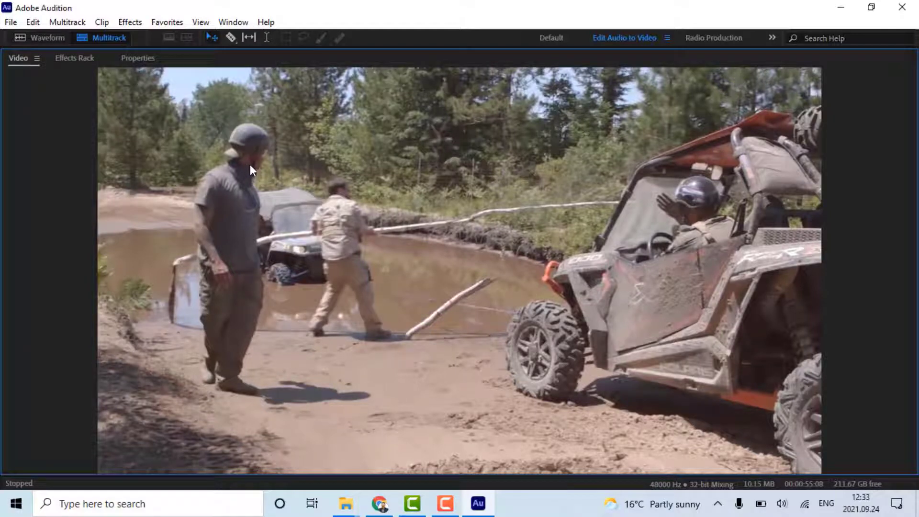
{"action": "key", "text": "grave"}
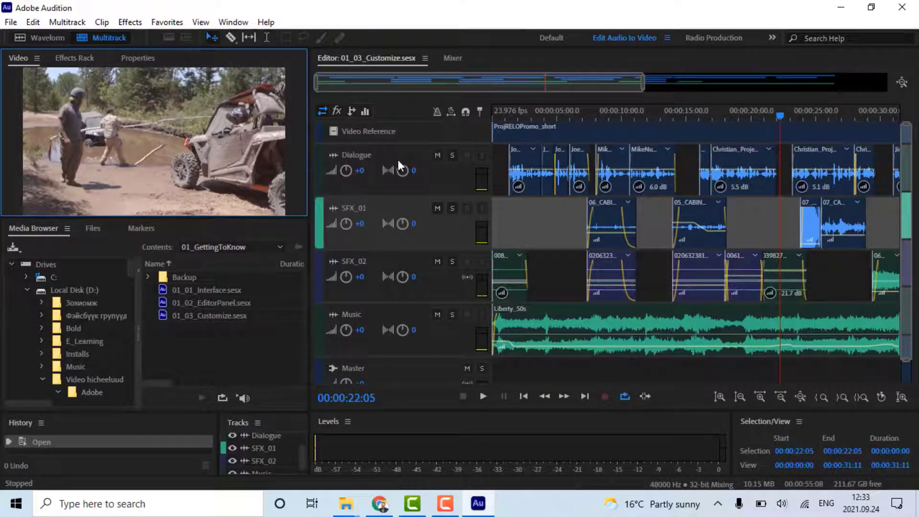
Show the Files panel, select a 07_CACT audio file, and maximize the panel to view all its columns before restoring it
{"action": "left_click", "coordinate": [93, 229]}
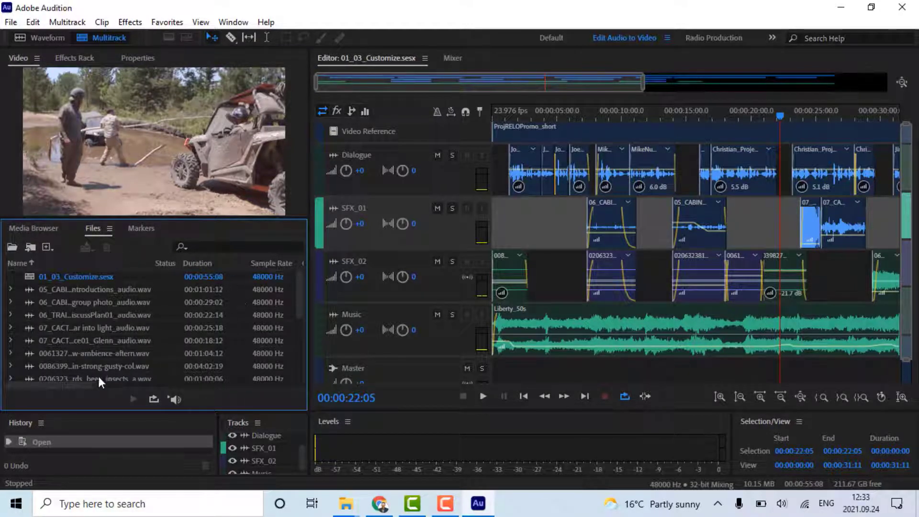
{"action": "left_click_drag", "start_coordinate": [92, 386], "coordinate": [165, 387]}
{"action": "left_click", "coordinate": [186, 327]}
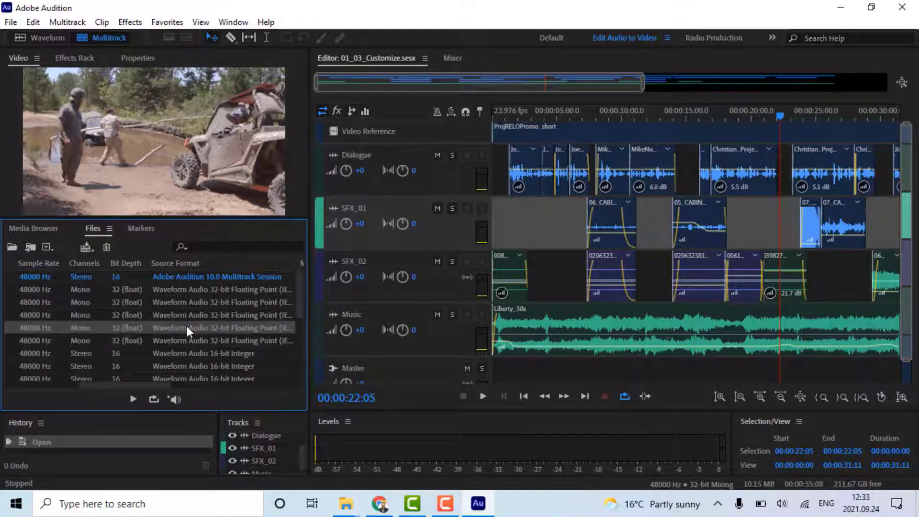
{"action": "key", "text": "grave"}
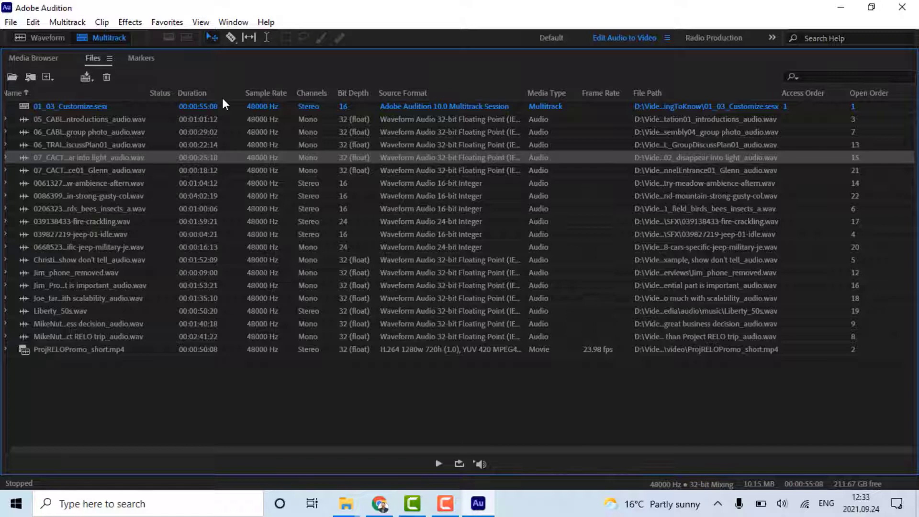
{"action": "key", "text": "grave"}
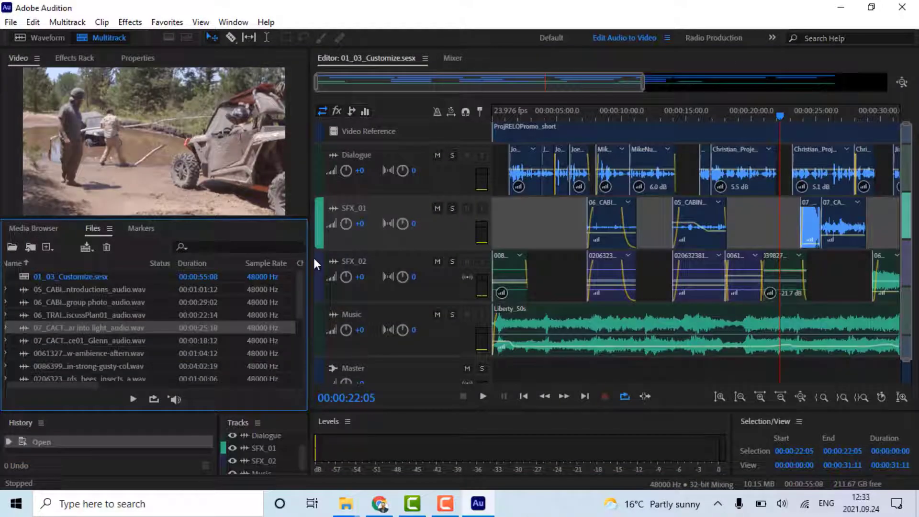
Narrow the Video and Files column slightly and dock the Video panel into the History panel's group
{"action": "left_click_drag", "start_coordinate": [311, 269], "coordinate": [289, 277]}
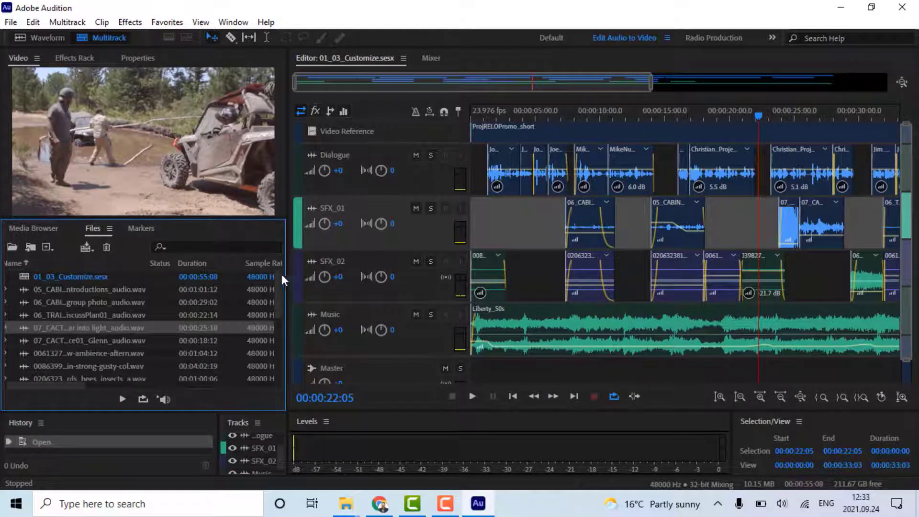
{"action": "left_click", "coordinate": [17, 61]}
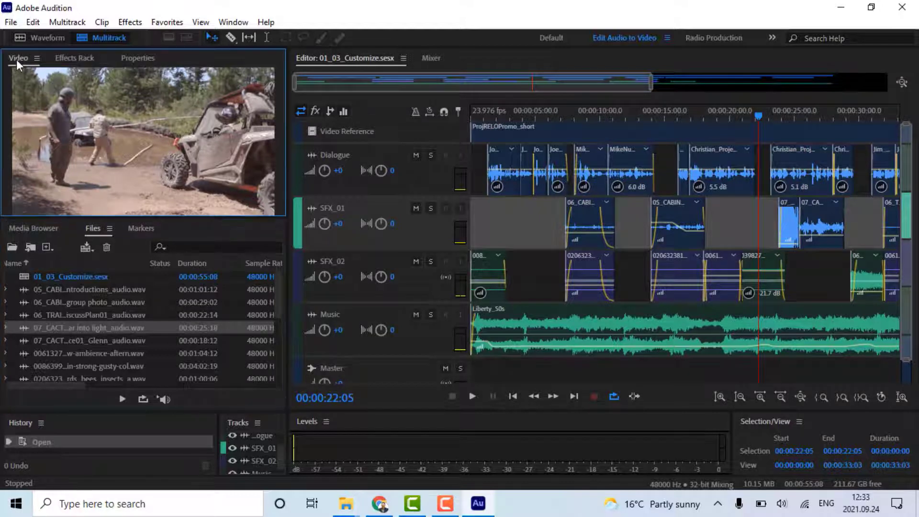
{"action": "left_click_drag", "start_coordinate": [16, 59], "coordinate": [82, 427]}
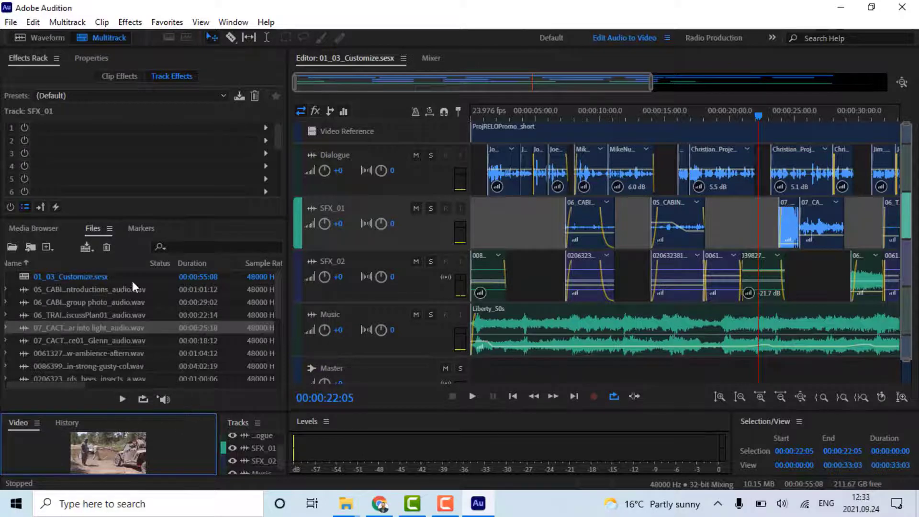
Dock the Files panel in its own group above the Effects Rack and make the Video and Tracks panels taller
{"action": "left_click", "coordinate": [96, 228]}
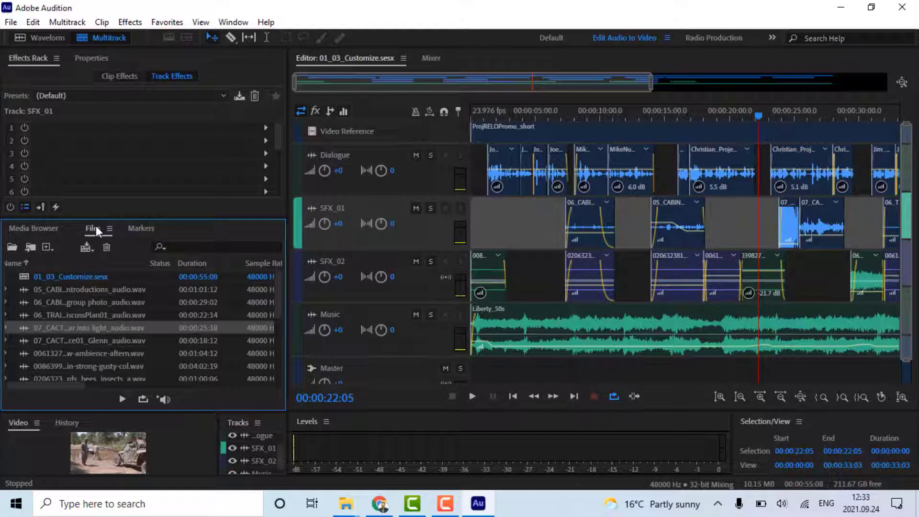
{"action": "left_click_drag", "start_coordinate": [96, 213], "coordinate": [111, 88]}
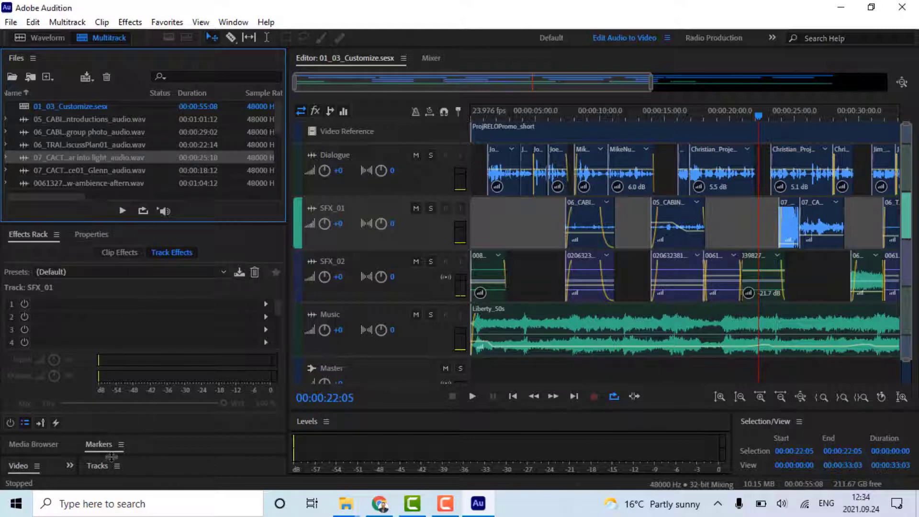
{"action": "left_click_drag", "start_coordinate": [122, 452], "coordinate": [122, 402]}
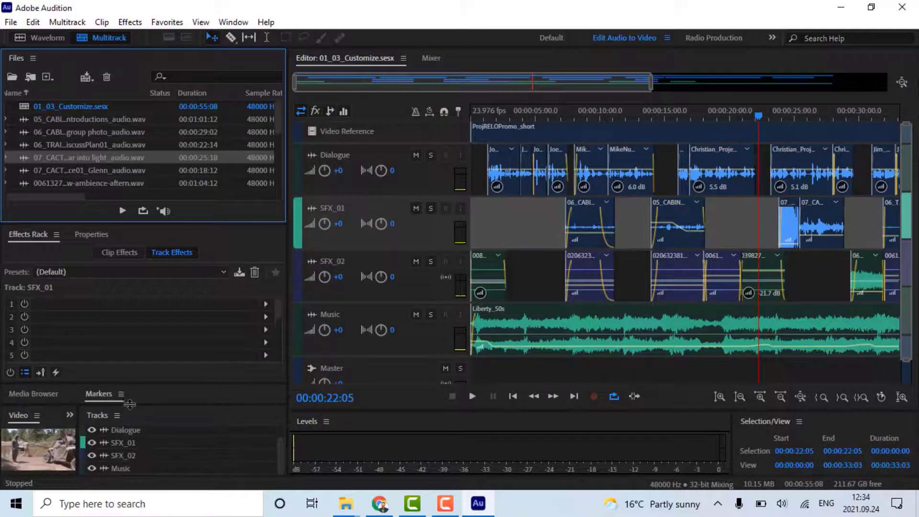
Undock the Video panel into a floating window, enlarge the window, and dock it back into the History group
{"action": "left_click", "coordinate": [24, 417]}
{"action": "left_click_drag", "start_coordinate": [56, 397], "coordinate": [339, 171]}
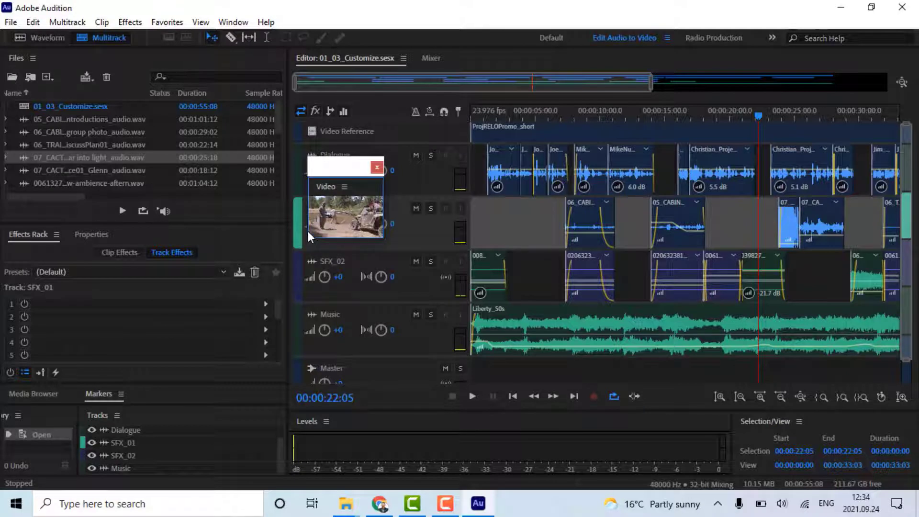
{"action": "left_click_drag", "start_coordinate": [307, 231], "coordinate": [182, 232]}
{"action": "left_click_drag", "start_coordinate": [258, 242], "coordinate": [262, 348]}
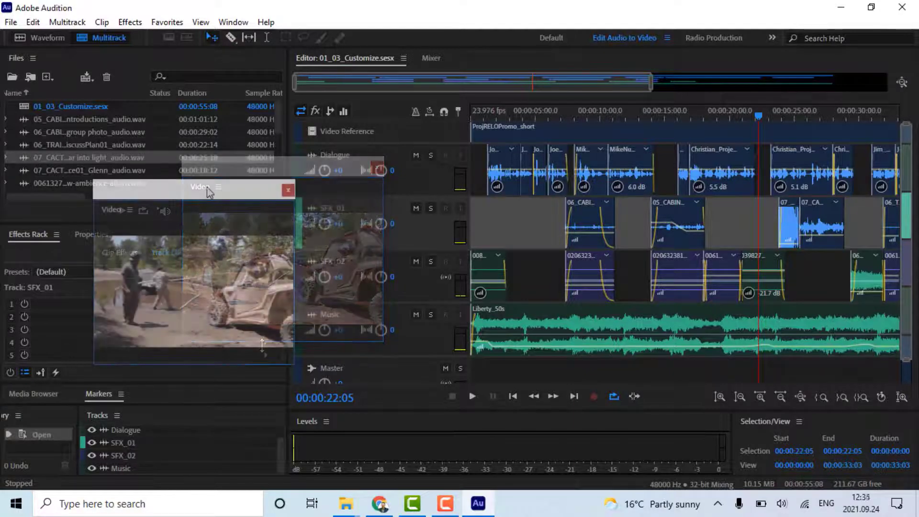
{"action": "left_click_drag", "start_coordinate": [111, 207], "coordinate": [65, 418]}
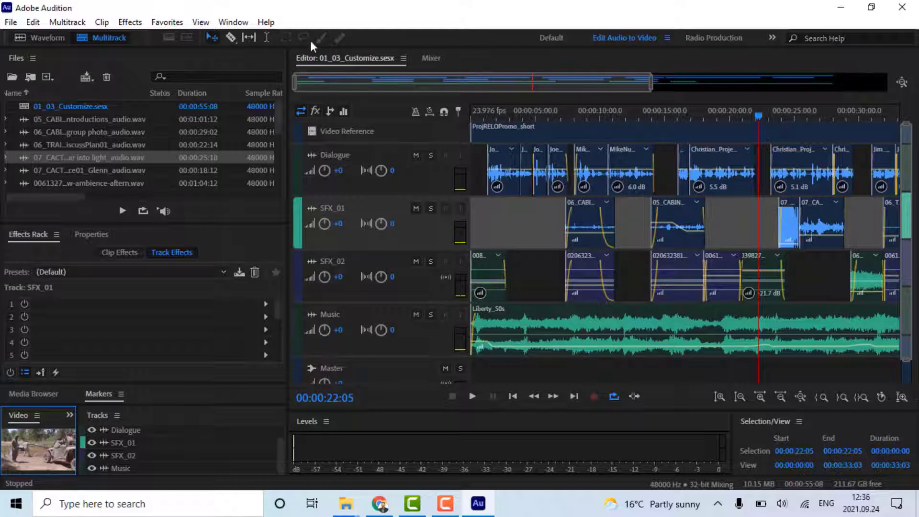
Save the current panel layout as a new workspace named New
{"action": "left_click", "coordinate": [234, 23]}
{"action": "mouse_move", "coordinate": [296, 41]}
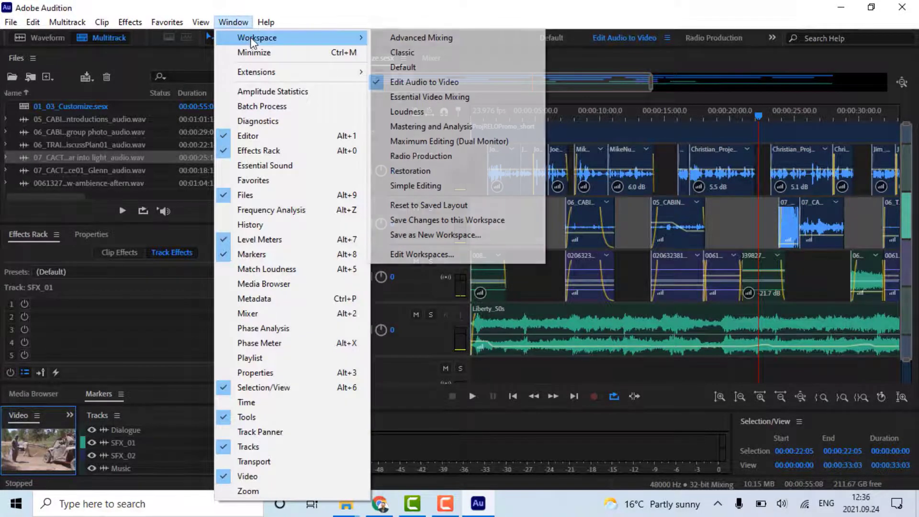
{"action": "left_click", "coordinate": [448, 235]}
{"action": "type", "text": "N"}
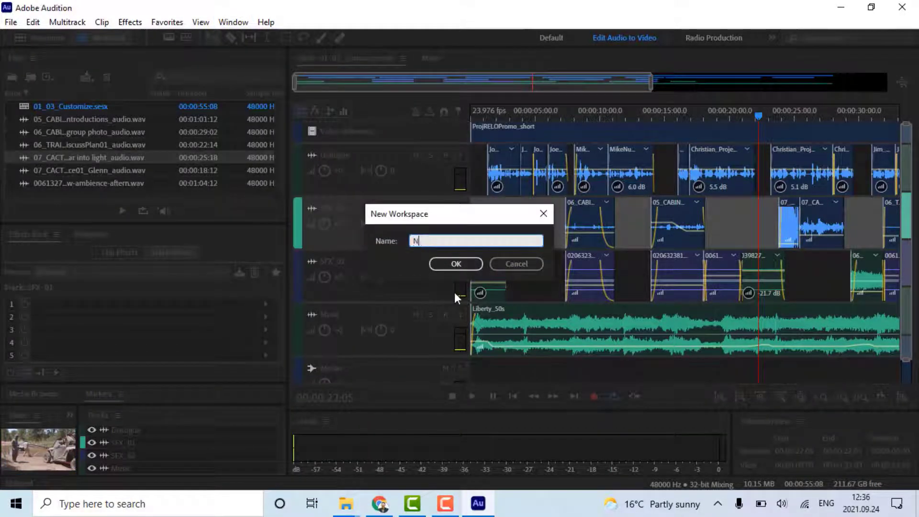
{"action": "type", "text": "ew"}
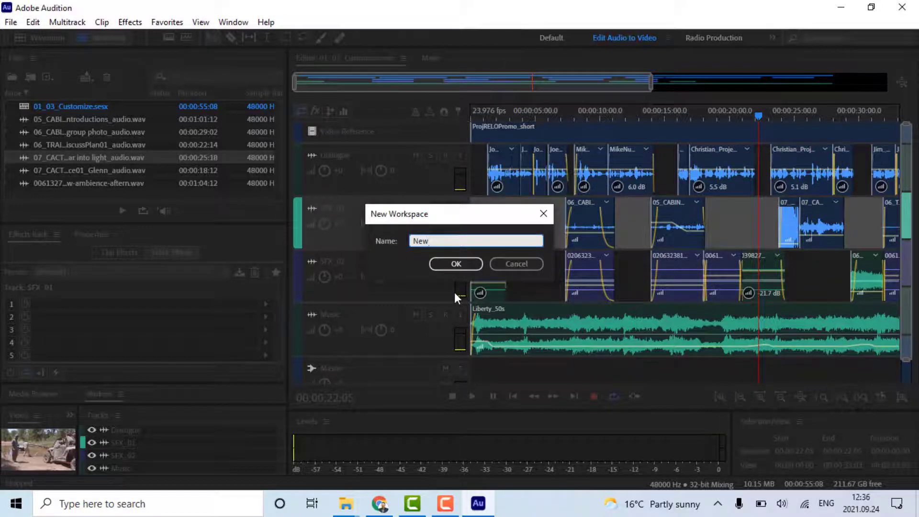
{"action": "left_click", "coordinate": [450, 264]}
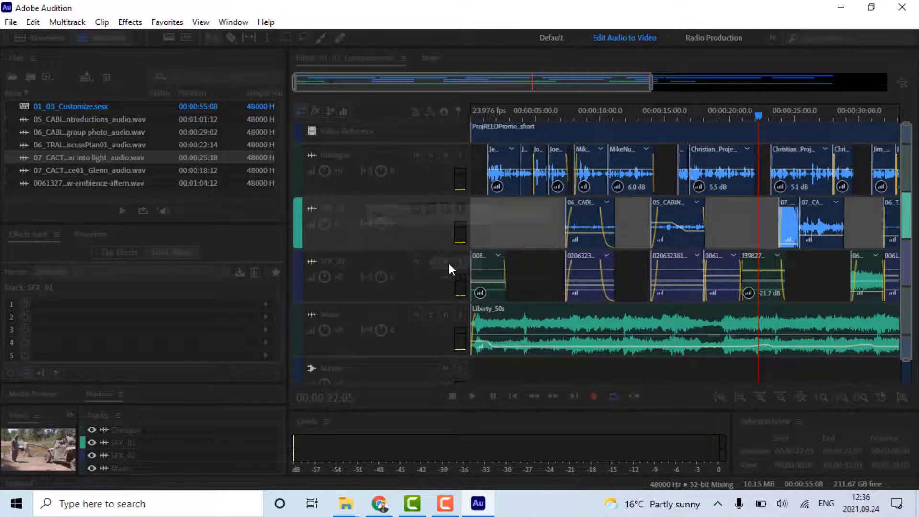
Choose the New workspace from the additional workspaces, switch to Edit Audio to Video and Radio Production, and return to New
{"action": "left_click", "coordinate": [769, 40]}
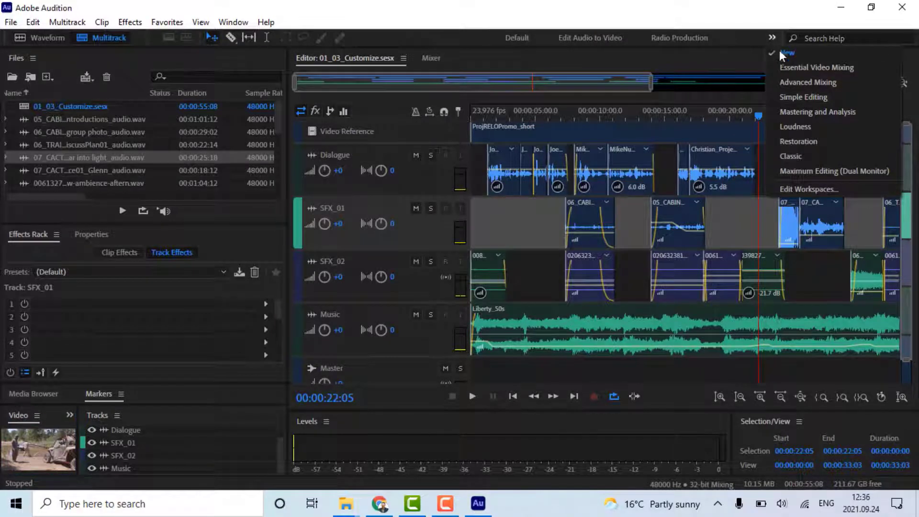
{"action": "left_click", "coordinate": [820, 52]}
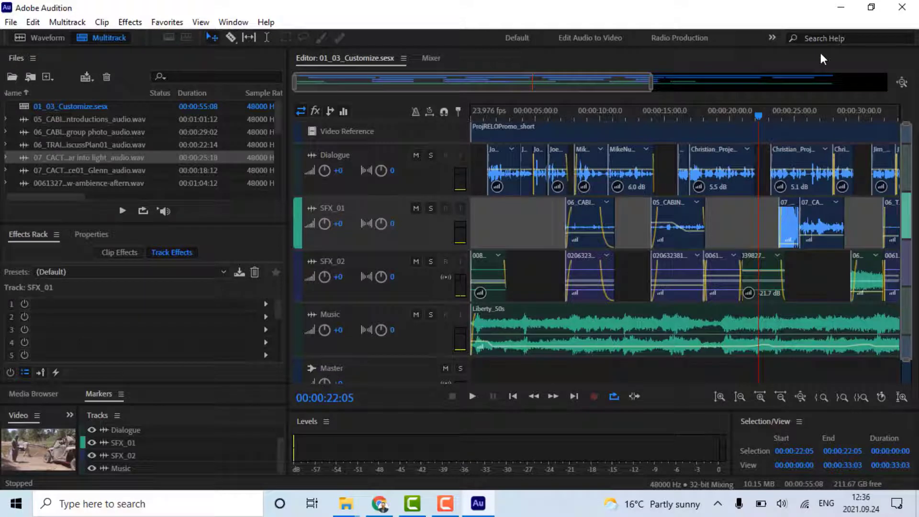
{"action": "left_click", "coordinate": [600, 36]}
{"action": "left_click", "coordinate": [670, 35]}
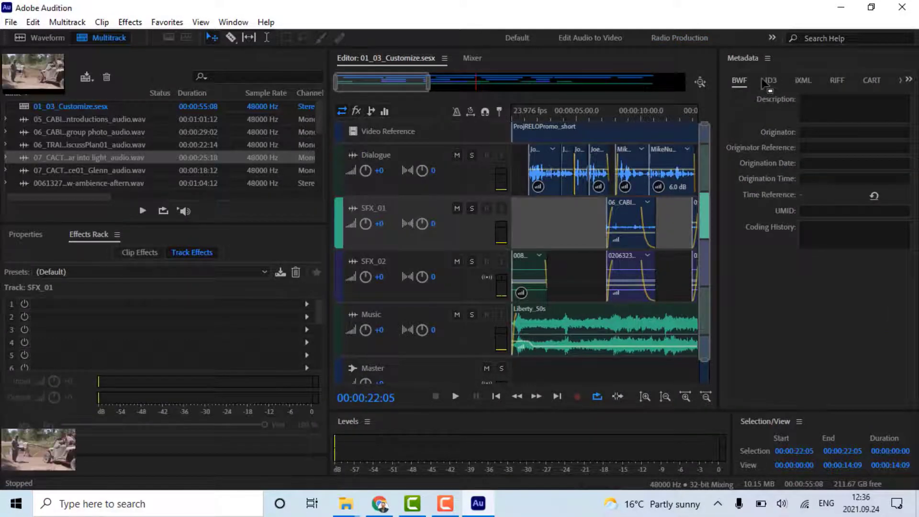
Close the Tracks panel in the New workspace
{"action": "left_click", "coordinate": [120, 415]}
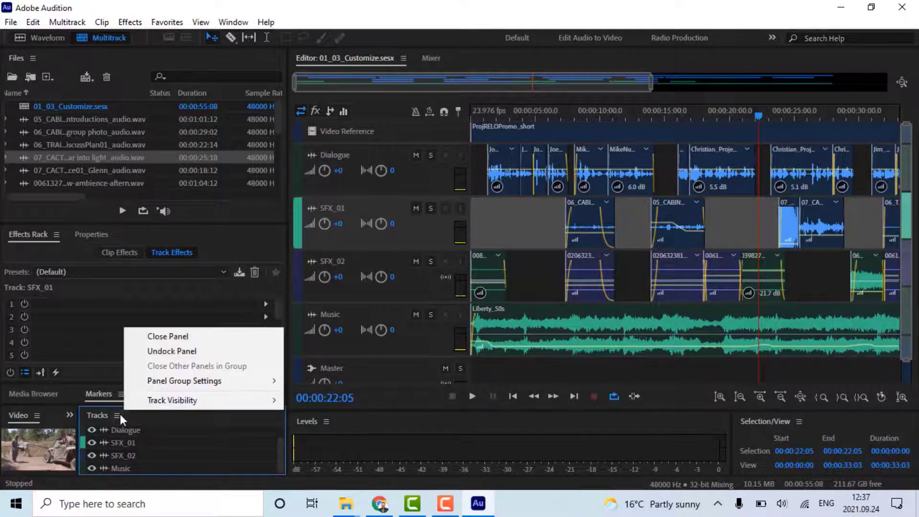
{"action": "left_click", "coordinate": [183, 335]}
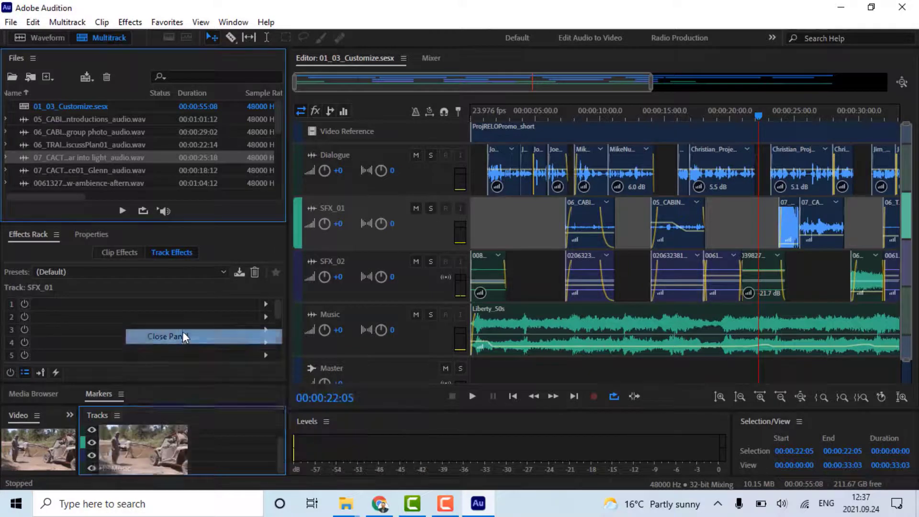
Reset the New workspace to its saved layout and switch to the Default workspace
{"action": "left_click", "coordinate": [271, 368]}
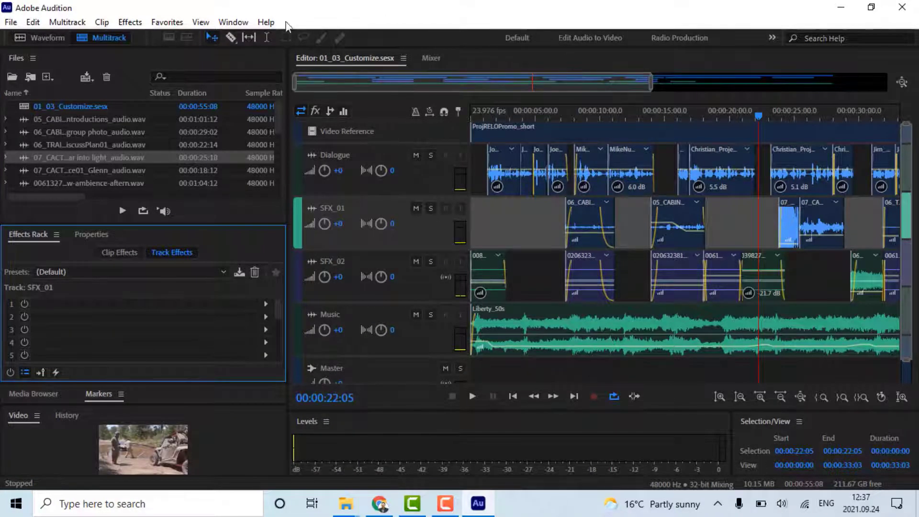
{"action": "left_click", "coordinate": [230, 24]}
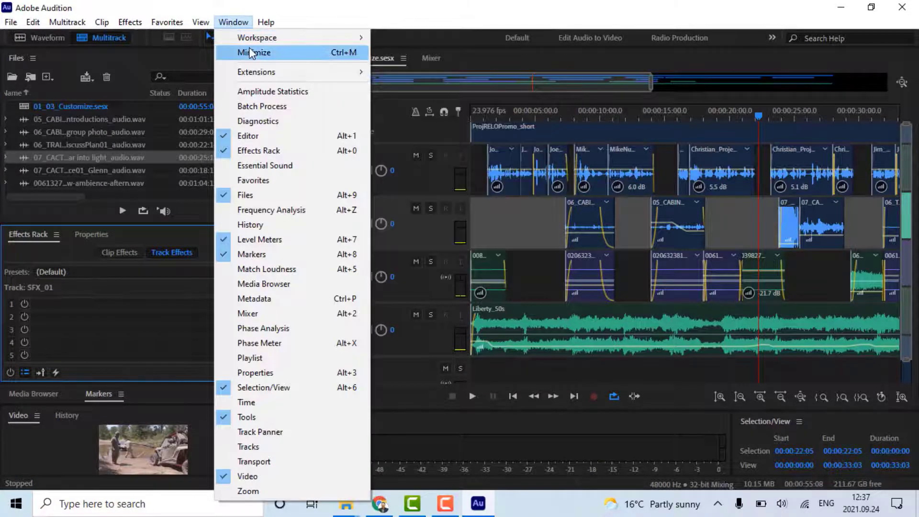
{"action": "mouse_move", "coordinate": [262, 36]}
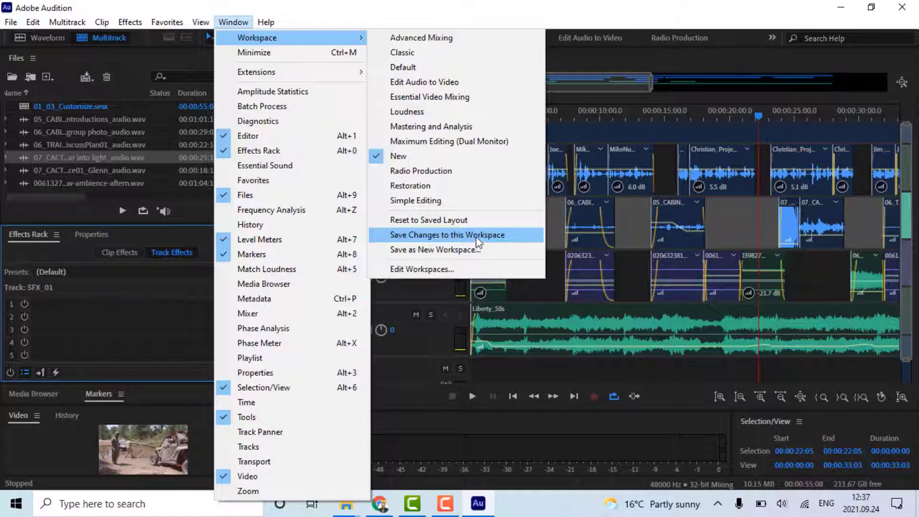
{"action": "left_click", "coordinate": [479, 220]}
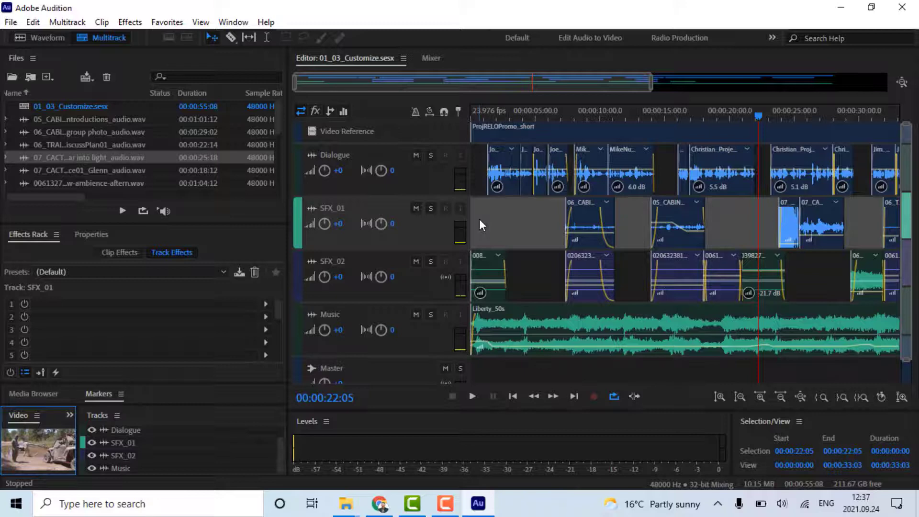
{"action": "left_click", "coordinate": [522, 40]}
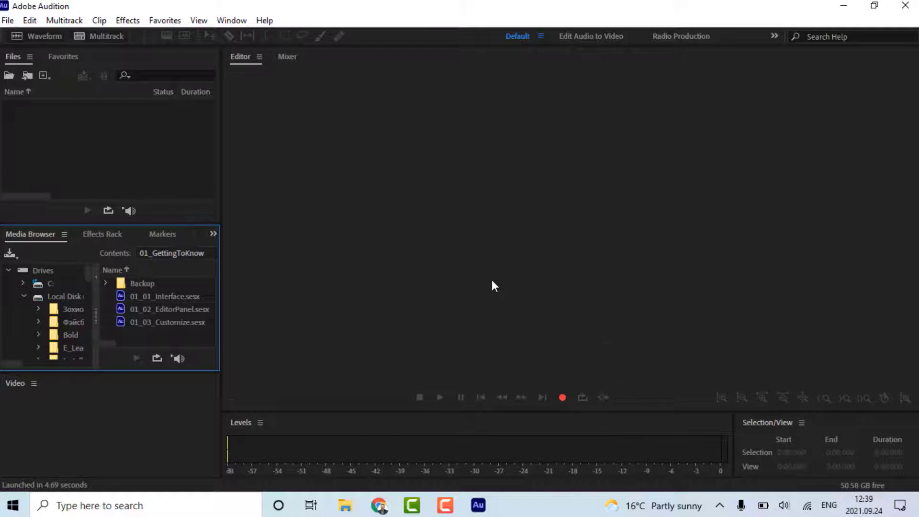
Open Liberty_50s.wav from the Media/audio/music exercise folder in the Waveform Editor
{"action": "left_click", "coordinate": [9, 76]}
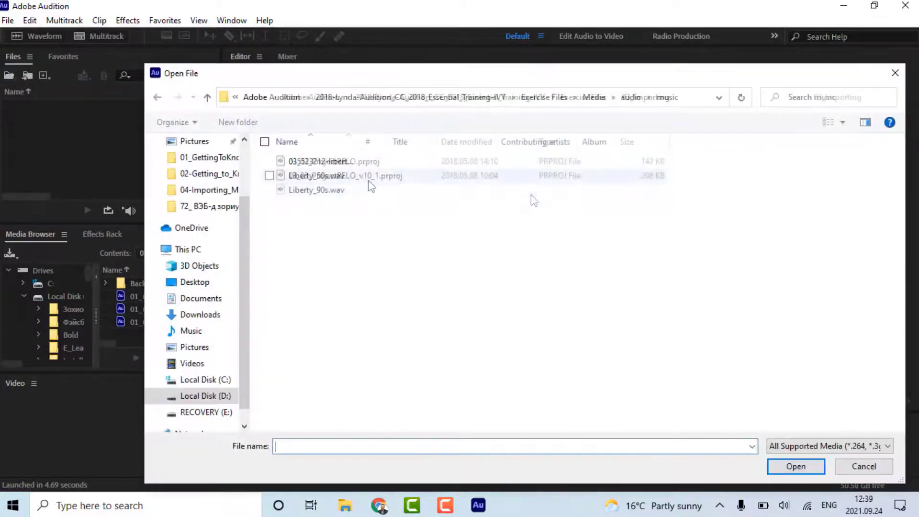
{"action": "left_click_drag", "start_coordinate": [362, 142], "coordinate": [493, 142]}
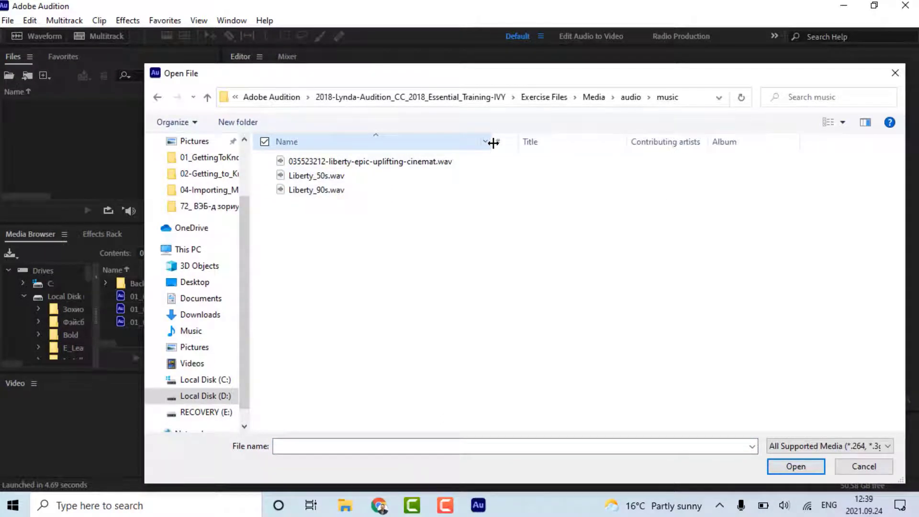
{"action": "left_click", "coordinate": [419, 177]}
{"action": "left_click", "coordinate": [796, 466]}
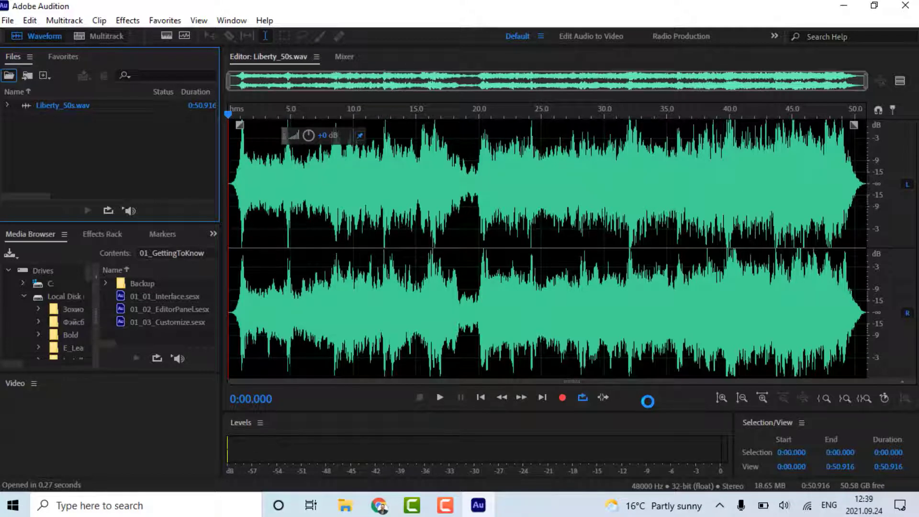
Reveal Liberty_50s.wav in Explorer to view its folder on disk, and return to Adobe Audition
{"action": "left_click", "coordinate": [109, 106]}
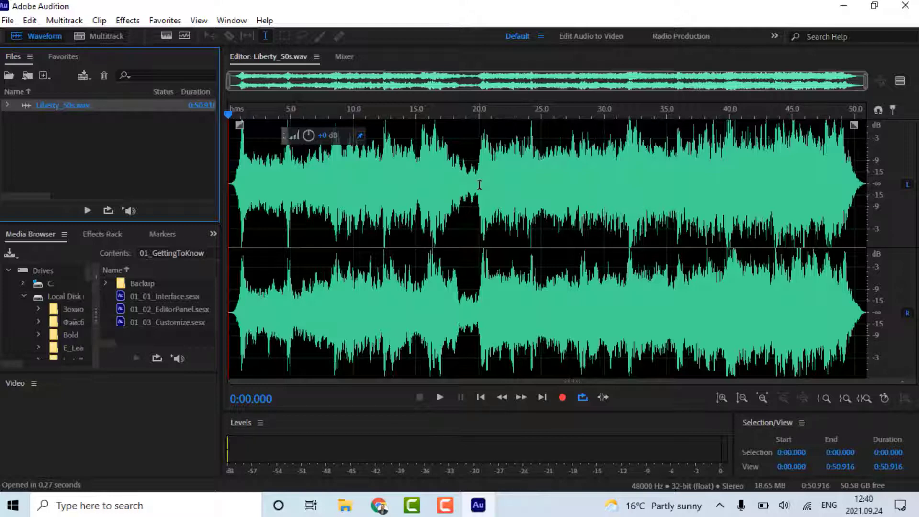
{"action": "right_click", "coordinate": [105, 105]}
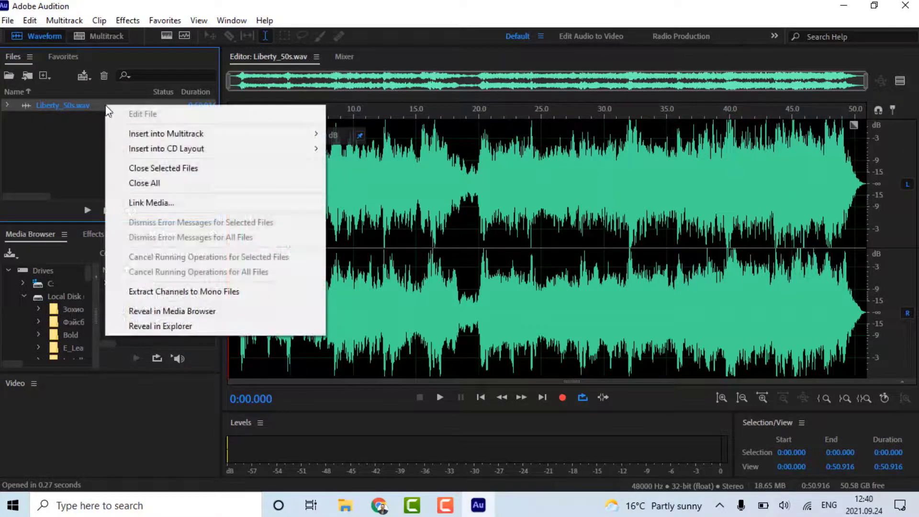
{"action": "left_click", "coordinate": [206, 329]}
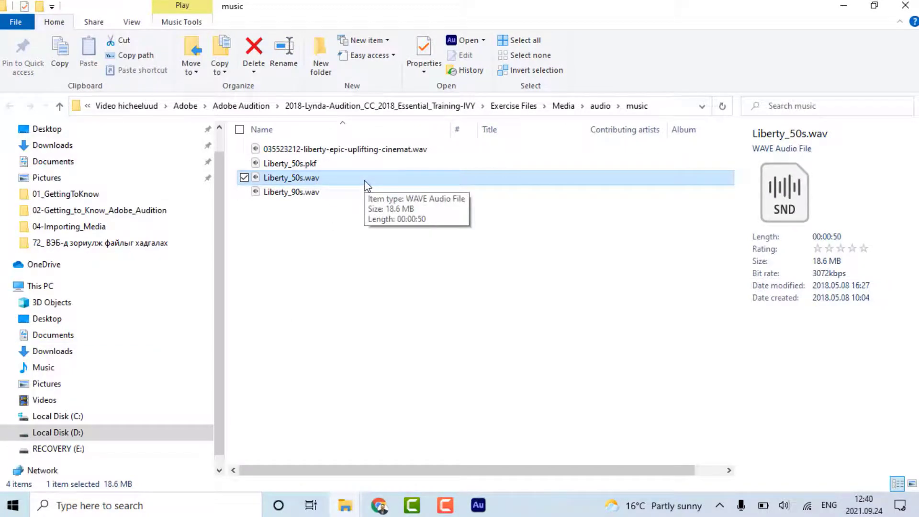
{"action": "left_click", "coordinate": [478, 505]}
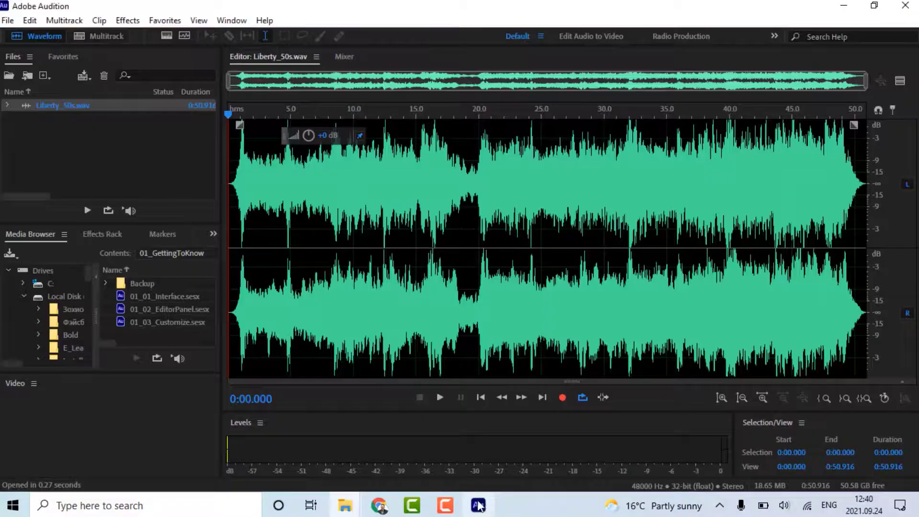
Import Liberty_90s.wav from the music folder into the Files panel and select it there
{"action": "left_click", "coordinate": [28, 76]}
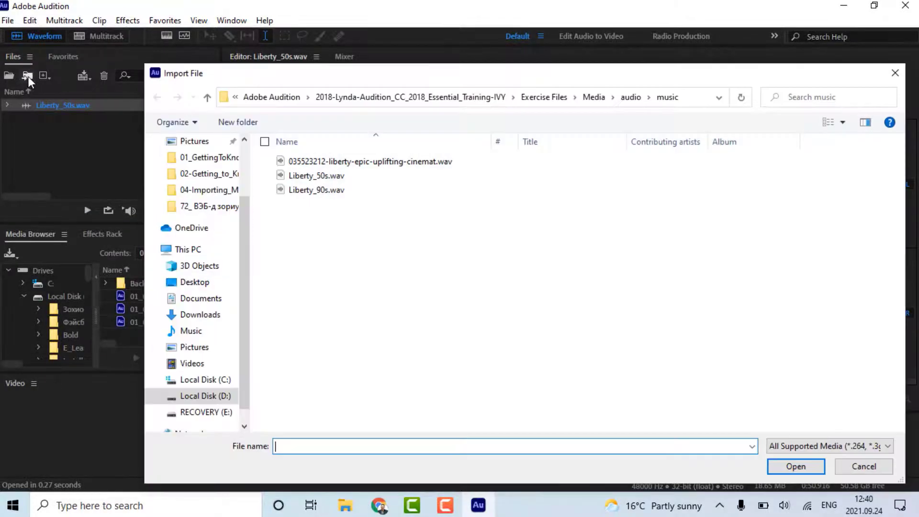
{"action": "left_click", "coordinate": [306, 190]}
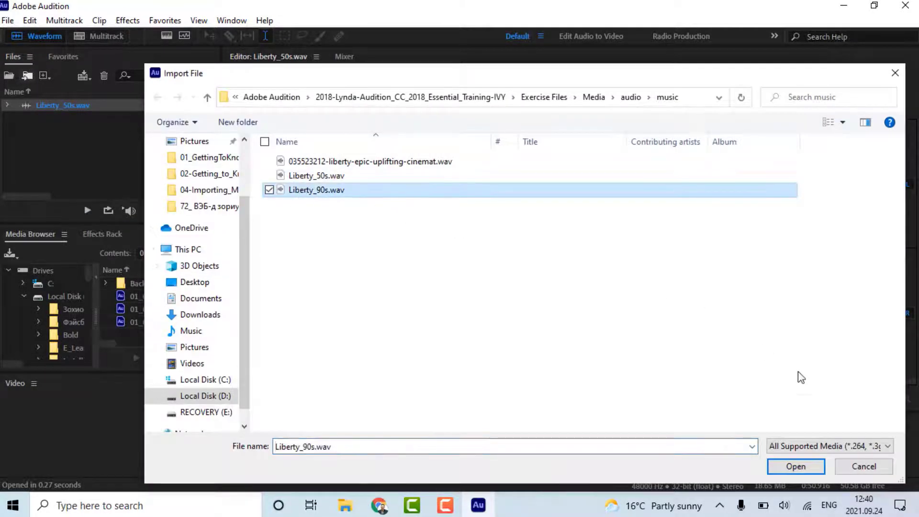
{"action": "left_click", "coordinate": [796, 466]}
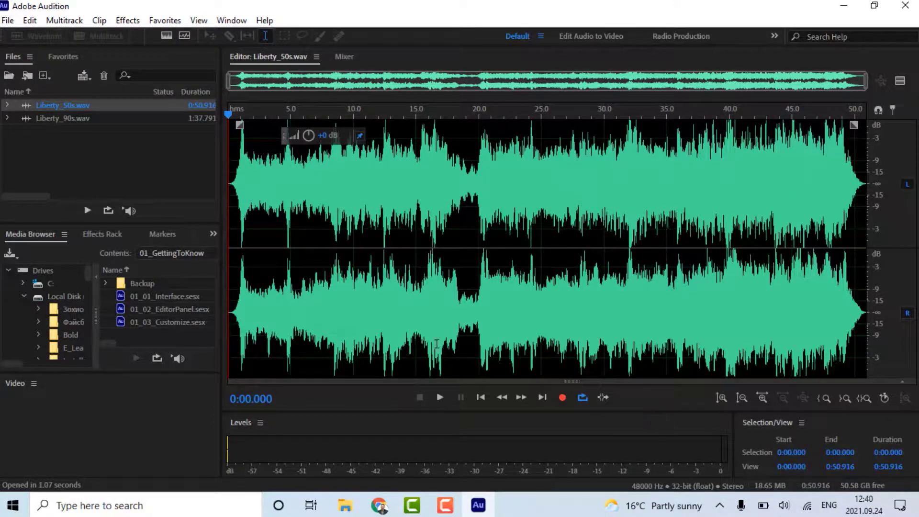
{"action": "left_click", "coordinate": [122, 122]}
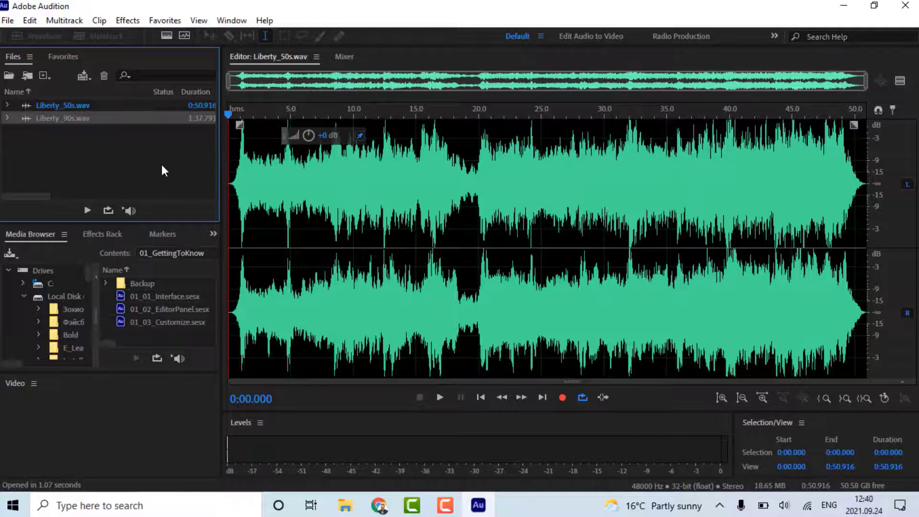
{"action": "left_click", "coordinate": [134, 120]}
Add 035523212-liberty-epic-uplifting-cinemat.wav to the Files panel from the music folder's Explorer window, and minimize that window
{"action": "left_click", "coordinate": [345, 505]}
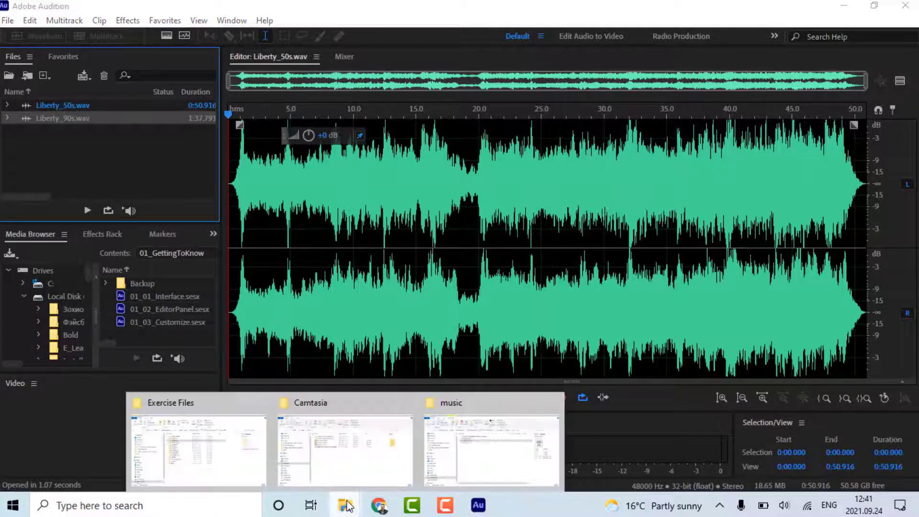
{"action": "left_click", "coordinate": [455, 448]}
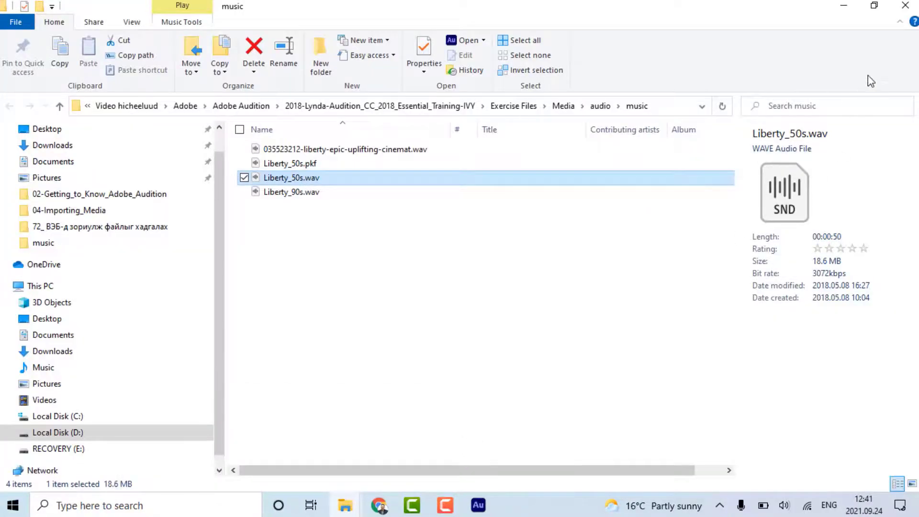
{"action": "left_click", "coordinate": [875, 8]}
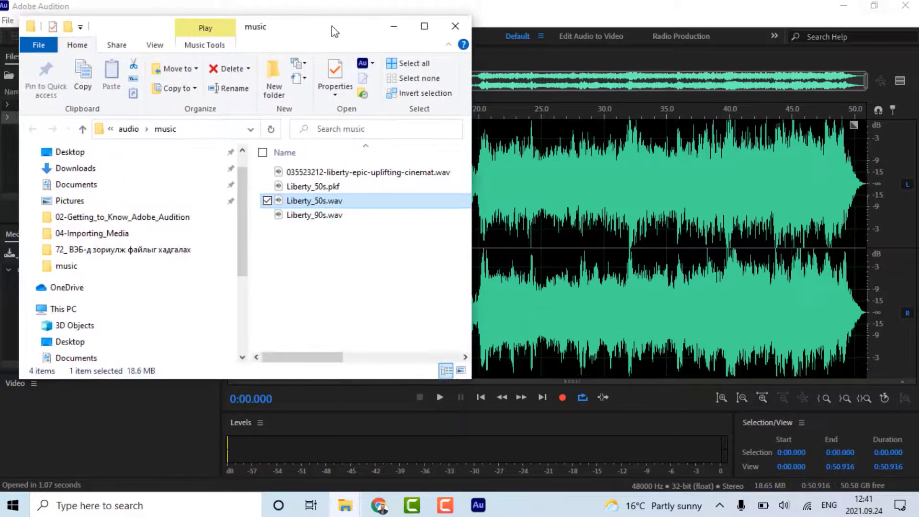
{"action": "left_click_drag", "start_coordinate": [332, 25], "coordinate": [663, 37]}
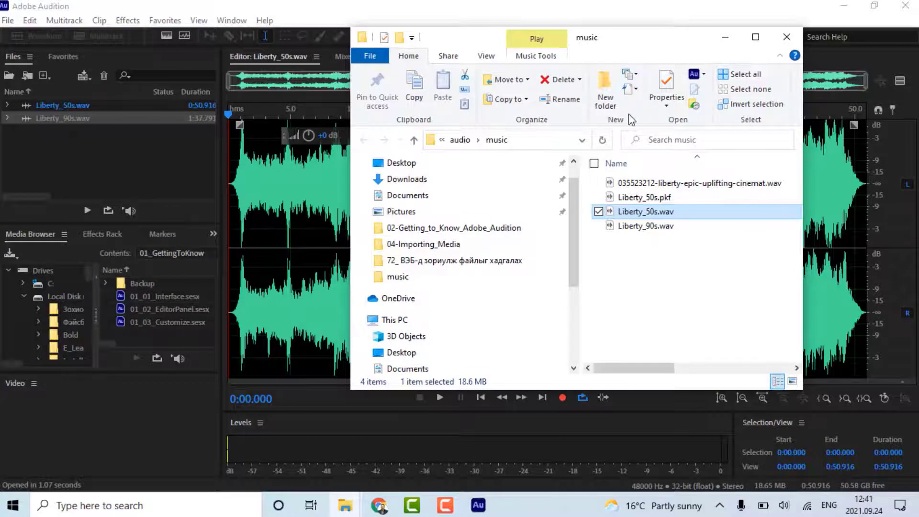
{"action": "left_click", "coordinate": [656, 183]}
{"action": "left_click_drag", "start_coordinate": [664, 186], "coordinate": [146, 179]}
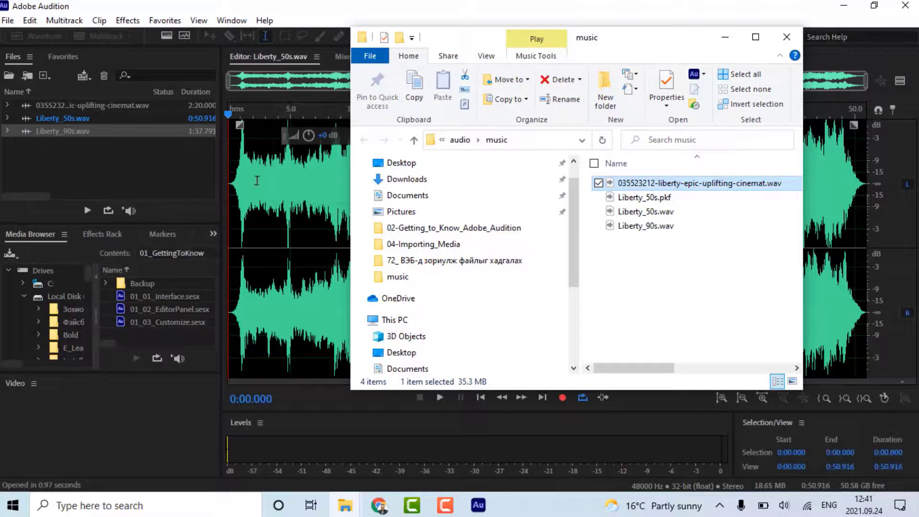
{"action": "left_click", "coordinate": [724, 40]}
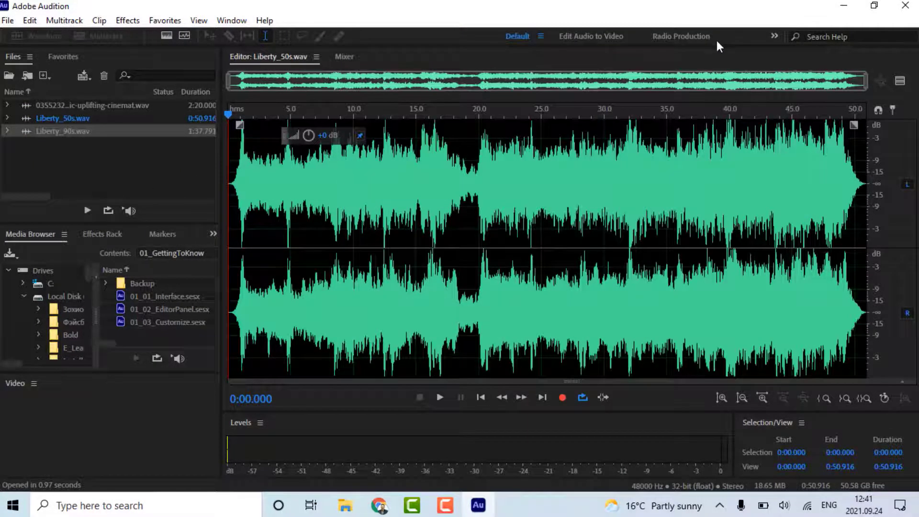
Browse to Exercise Files in the Media Browser, enlarge its file list, and expand Media down to the audio folder's music subfolder
{"action": "left_click", "coordinate": [232, 20]}
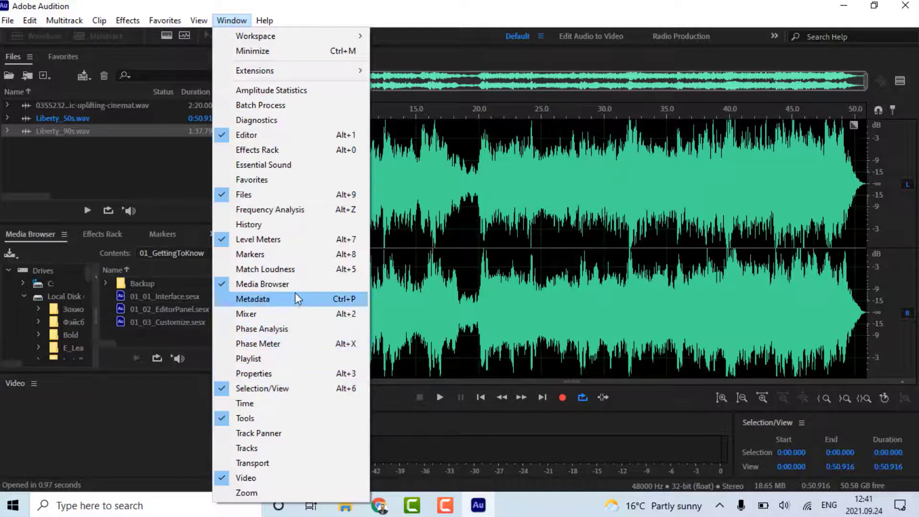
{"action": "left_click", "coordinate": [168, 406]}
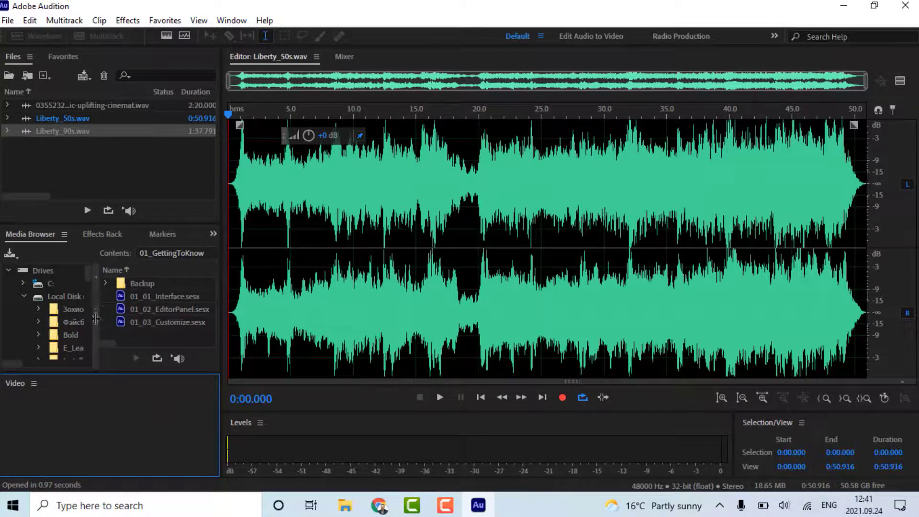
{"action": "left_click_drag", "start_coordinate": [96, 316], "coordinate": [78, 318]}
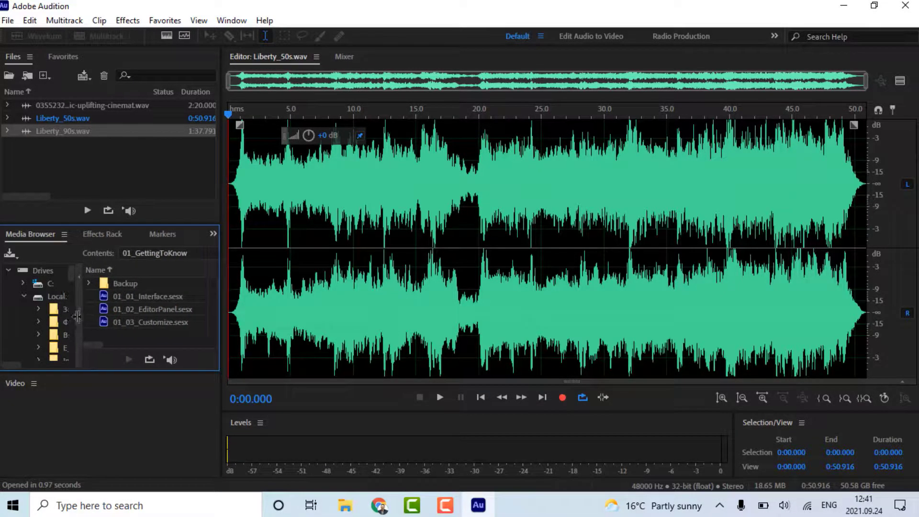
{"action": "left_click", "coordinate": [189, 250]}
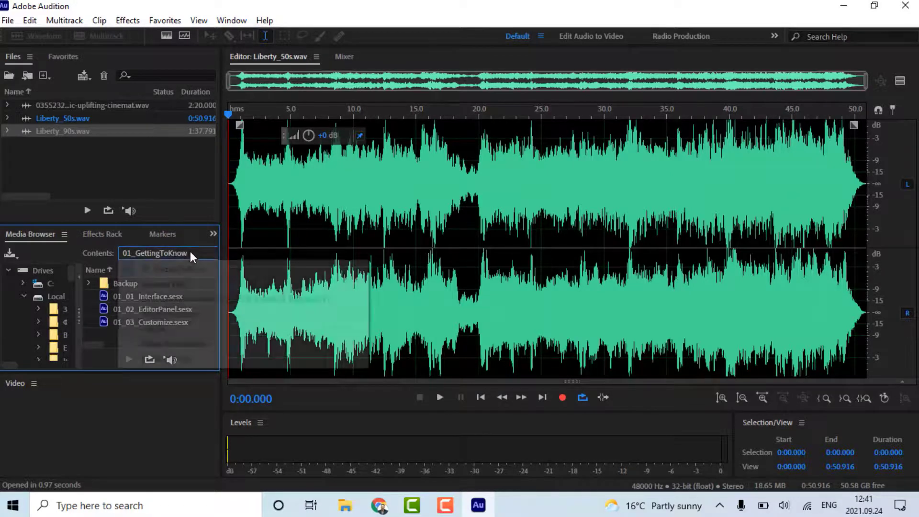
{"action": "left_click", "coordinate": [188, 284]}
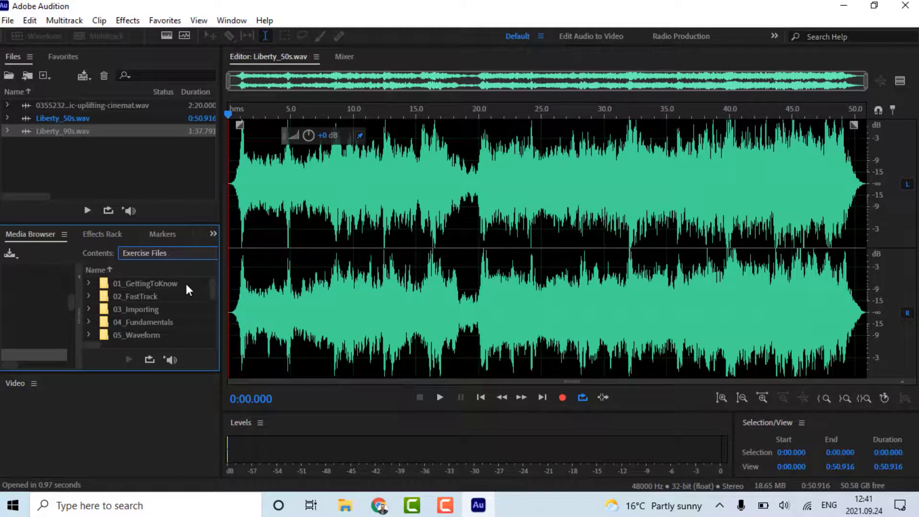
{"action": "left_click_drag", "start_coordinate": [211, 284], "coordinate": [213, 328]}
{"action": "left_click", "coordinate": [90, 332]}
{"action": "left_click", "coordinate": [105, 321]}
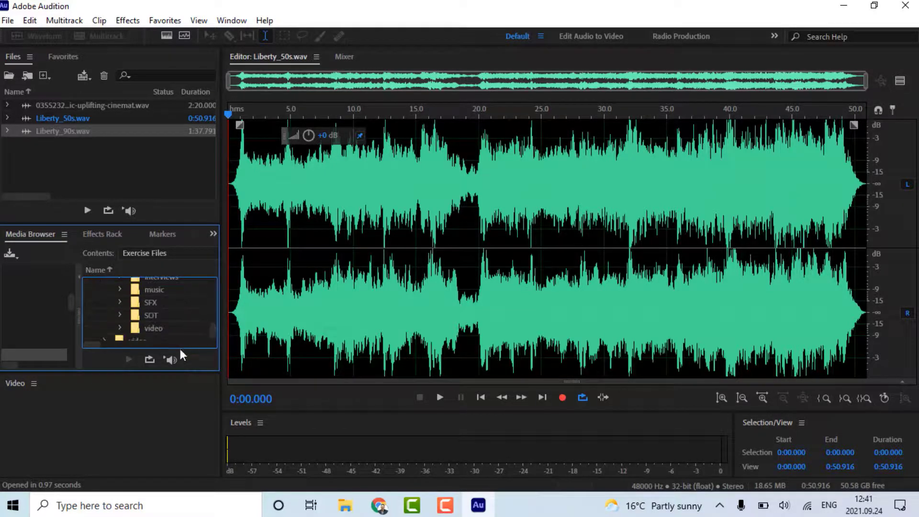
{"action": "left_click_drag", "start_coordinate": [172, 372], "coordinate": [174, 408]}
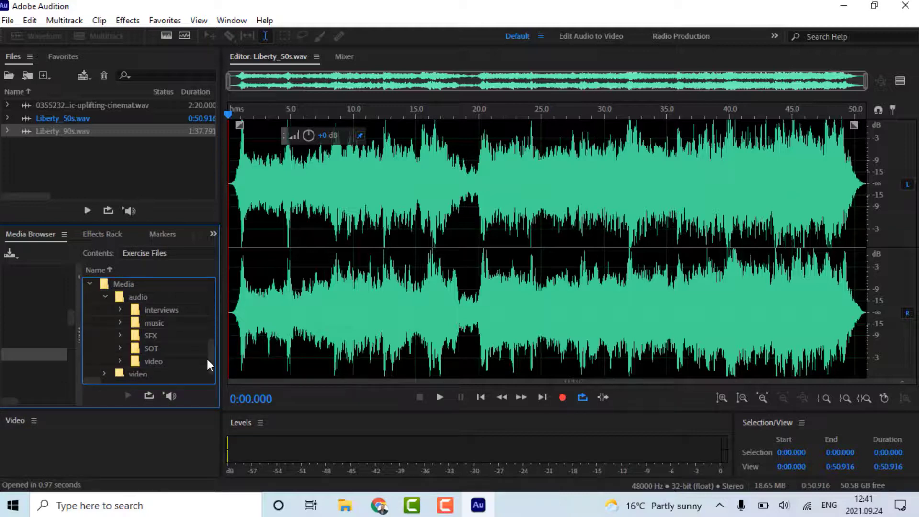
{"action": "left_click", "coordinate": [120, 323]}
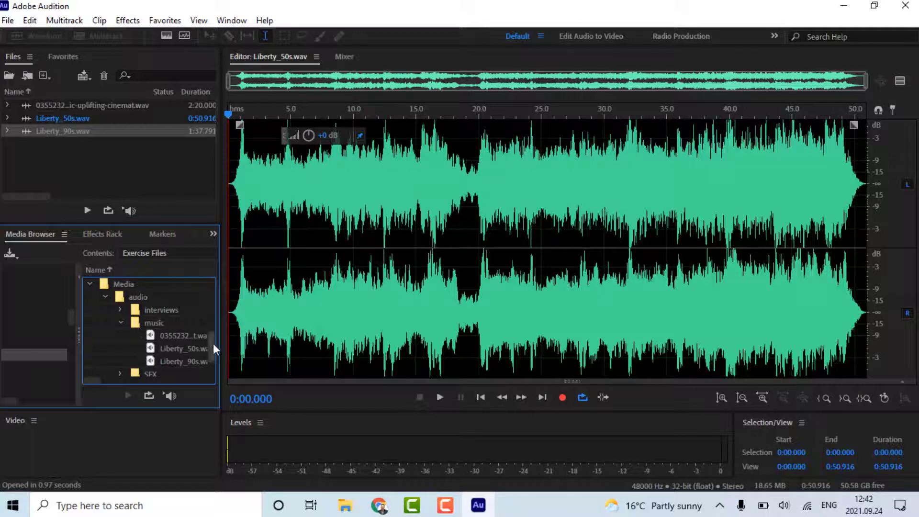
Widen the Media Browser, maximize it, and expand the video folder directly inside Media
{"action": "left_click_drag", "start_coordinate": [221, 340], "coordinate": [259, 357]}
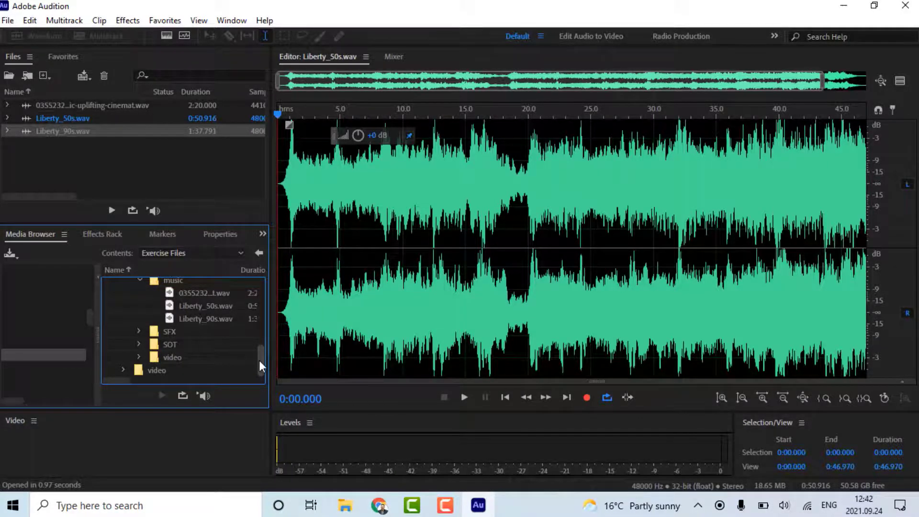
{"action": "key", "text": "grave"}
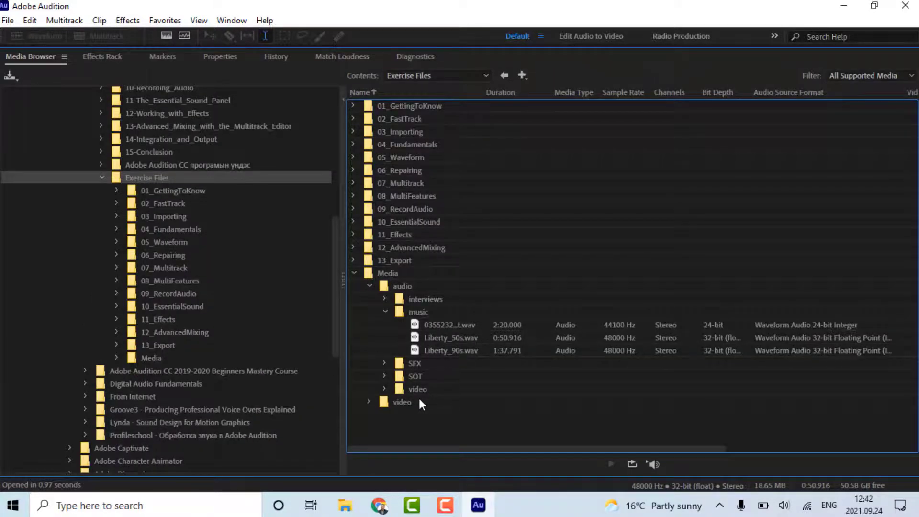
{"action": "left_click", "coordinate": [375, 401]}
{"action": "scroll", "coordinate": [472, 402], "scroll_direction": "down", "scroll_amount": 4}
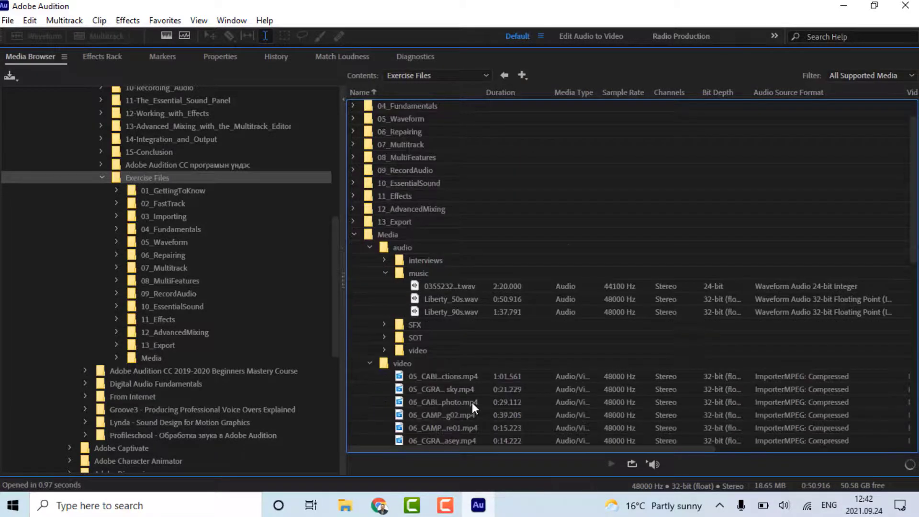
Restore the Media Browser to its docked size and preview 035523212-liberty-epic-uplifting-cinemat.wav in the music folder
{"action": "scroll", "coordinate": [473, 402], "scroll_direction": "up", "scroll_amount": 3}
{"action": "double_click", "coordinate": [458, 299]}
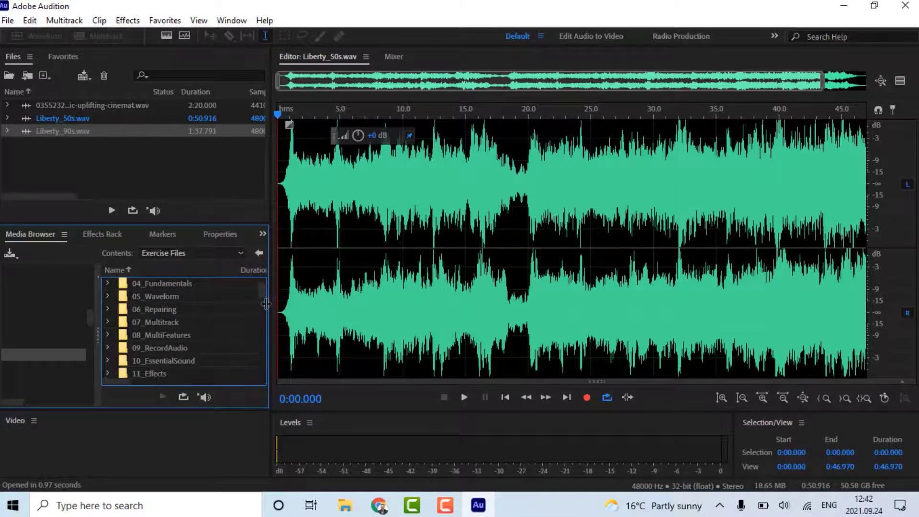
{"action": "left_click_drag", "start_coordinate": [259, 294], "coordinate": [257, 327]}
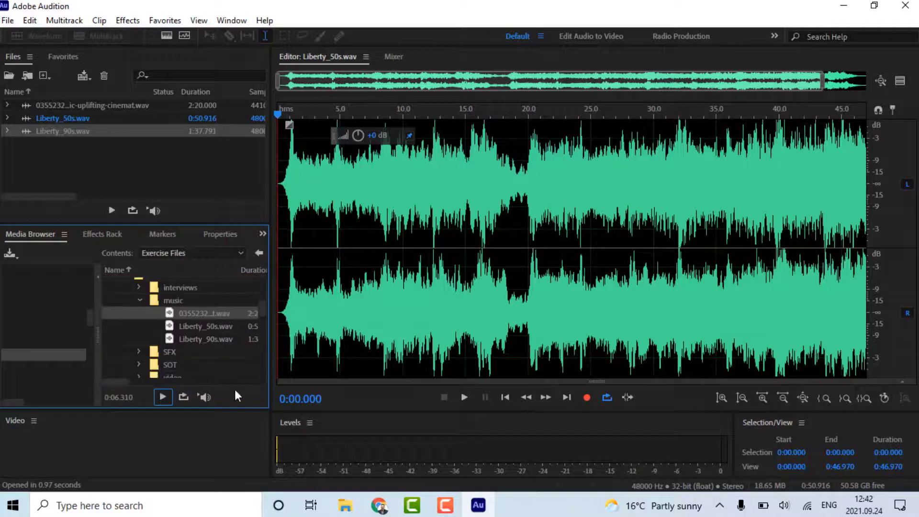
Expand the SFX folder in the Media Browser and preview its first sound, 0061327...n.wav
{"action": "left_click", "coordinate": [139, 351]}
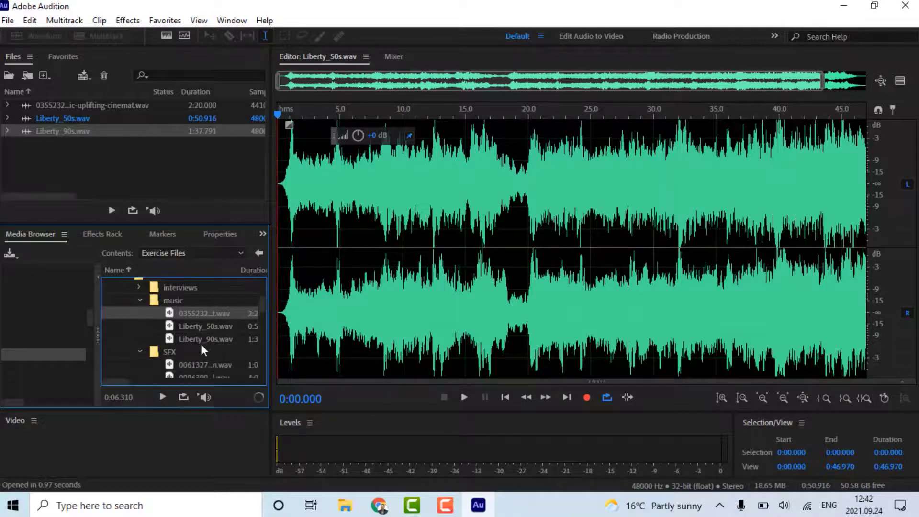
{"action": "left_click_drag", "start_coordinate": [260, 303], "coordinate": [257, 310]}
{"action": "left_click", "coordinate": [207, 303]}
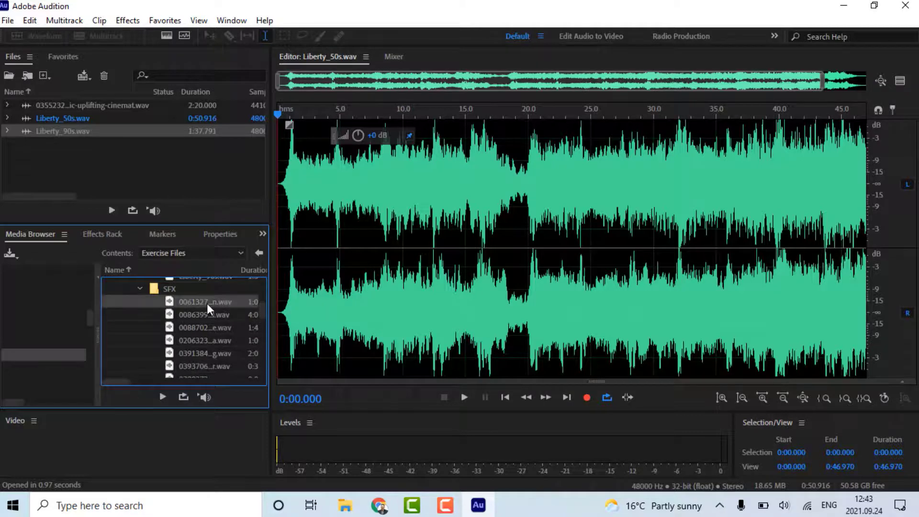
{"action": "left_click", "coordinate": [160, 395]}
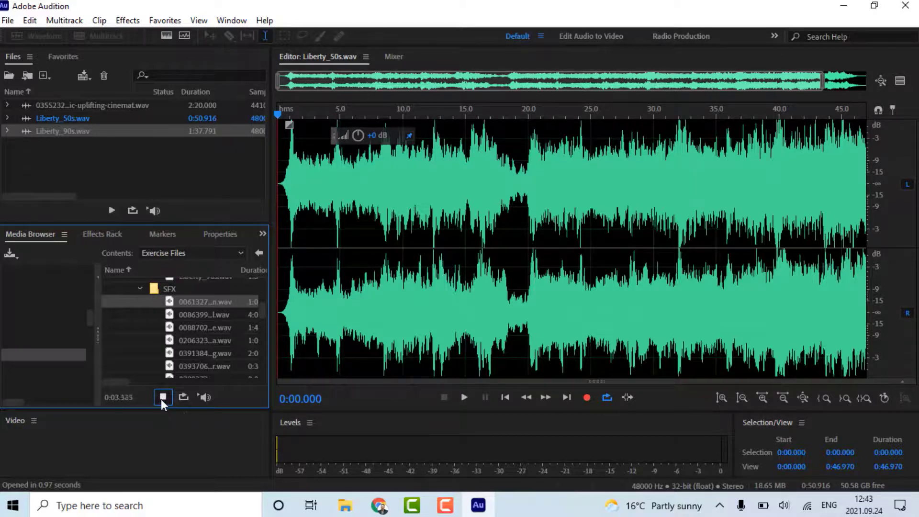
{"action": "left_click", "coordinate": [161, 398]}
Preview the second SFX sound, 0086399...l.wav, in the Media Browser and stop it
{"action": "left_click", "coordinate": [188, 314]}
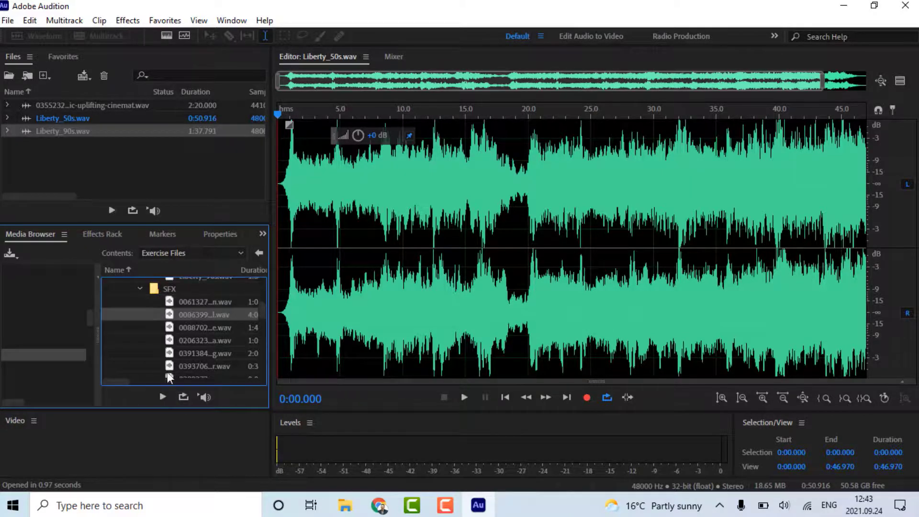
{"action": "left_click", "coordinate": [162, 397]}
{"action": "left_click", "coordinate": [163, 397]}
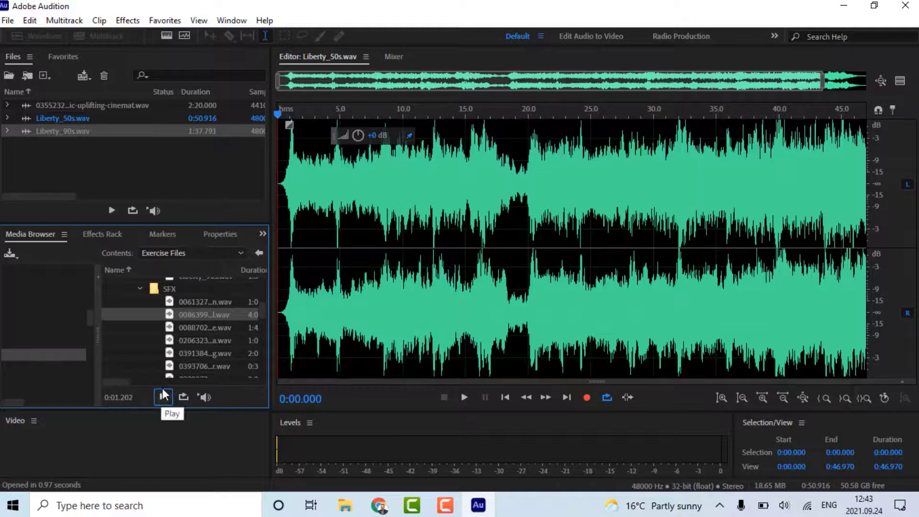
Preview 0061327...n.wav with loop playback turned on, stop it, and add the file to the Files panel
{"action": "left_click", "coordinate": [196, 301]}
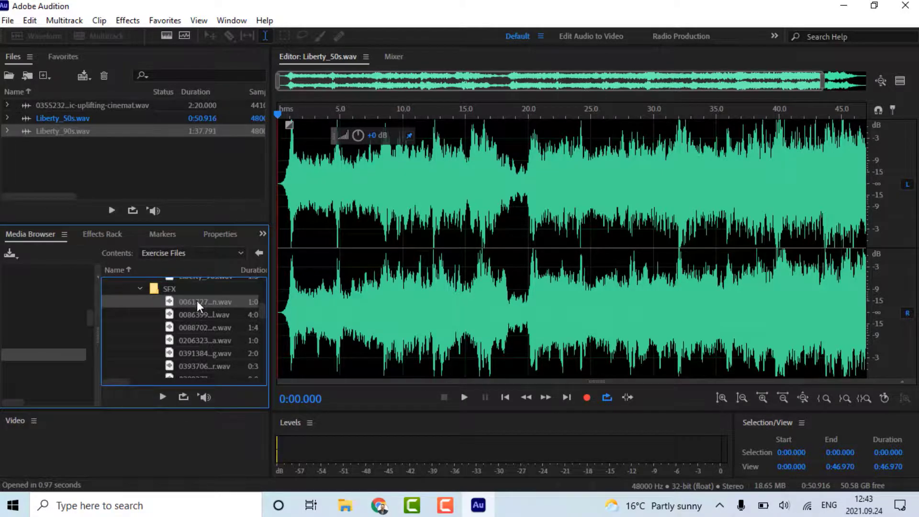
{"action": "left_click", "coordinate": [163, 395]}
{"action": "left_click", "coordinate": [184, 397]}
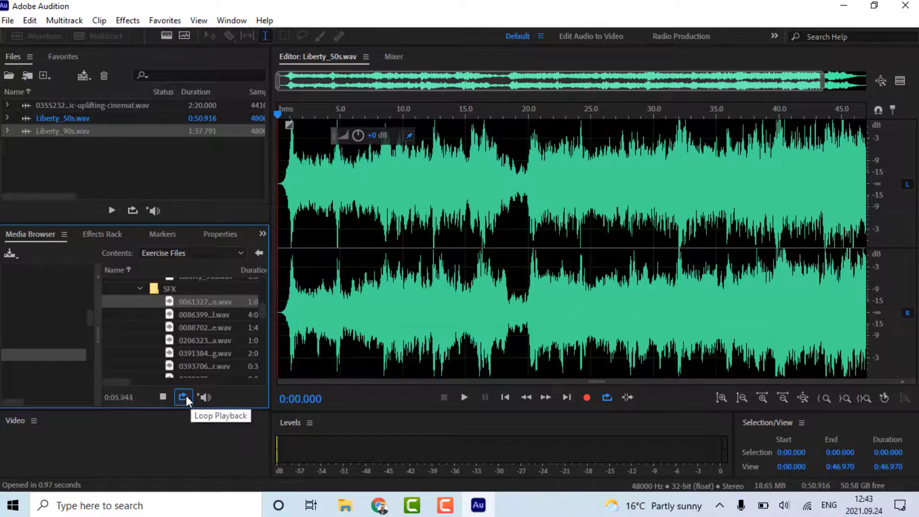
{"action": "left_click", "coordinate": [162, 397]}
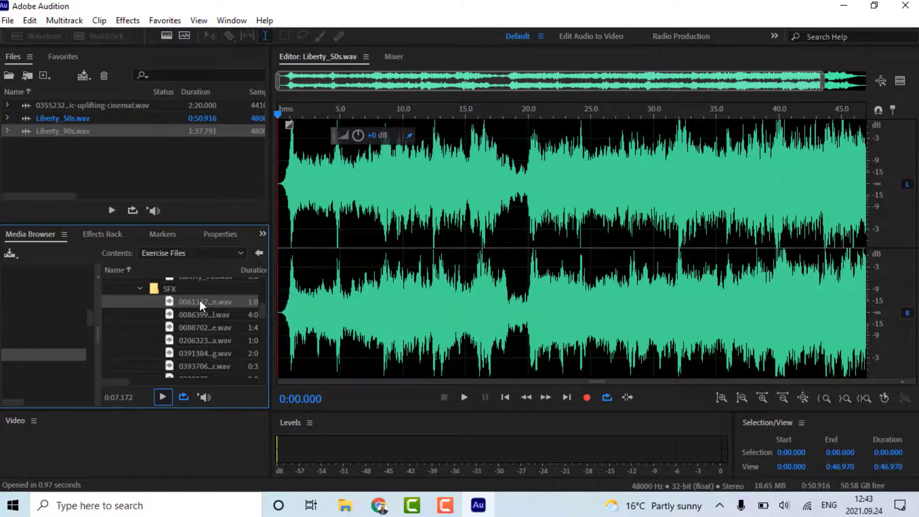
{"action": "left_click_drag", "start_coordinate": [186, 303], "coordinate": [126, 162]}
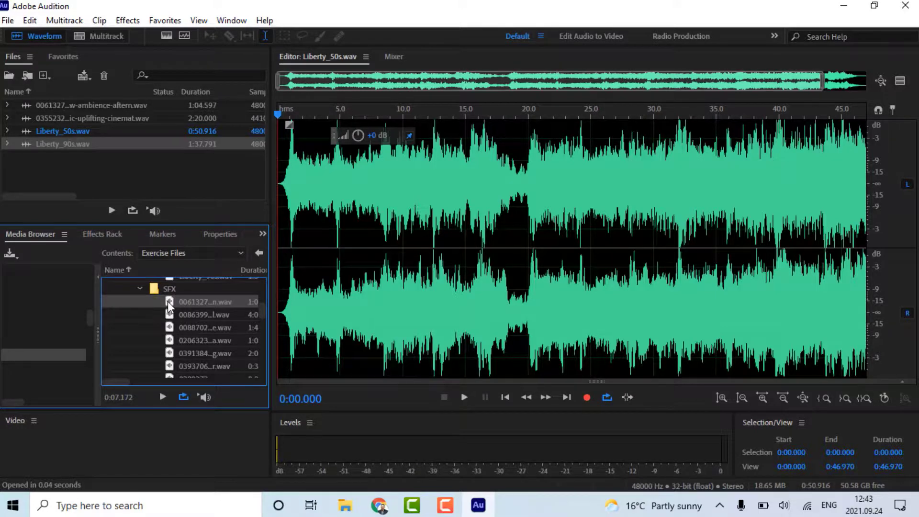
Add the five SFX files from 0086399...l.wav through 0393706...r.wav to the Files panel together
{"action": "left_click", "coordinate": [183, 350], "text": "shift"}
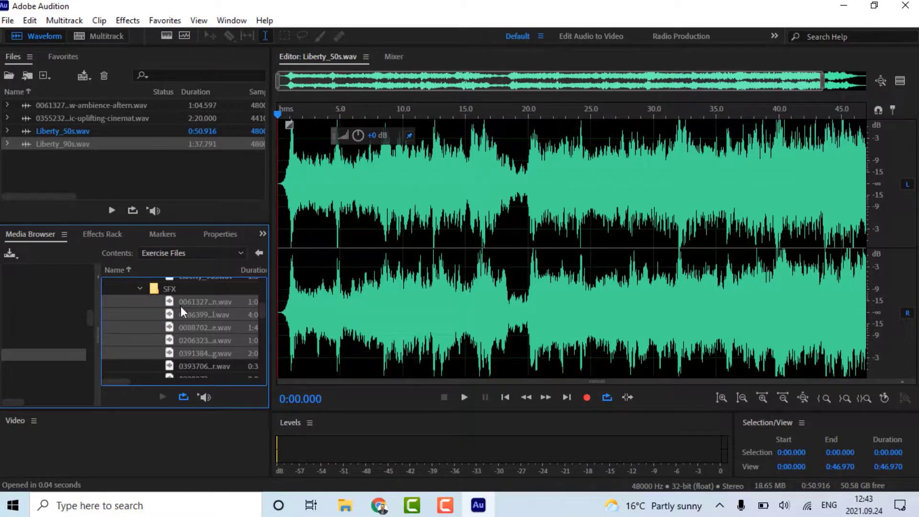
{"action": "left_click", "coordinate": [181, 310]}
{"action": "left_click", "coordinate": [180, 366], "text": "shift"}
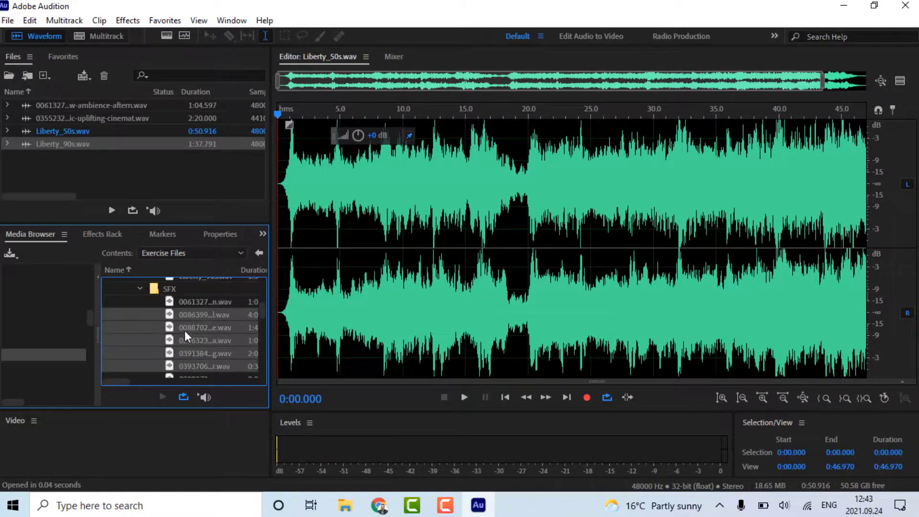
{"action": "left_click_drag", "start_coordinate": [180, 312], "coordinate": [131, 181]}
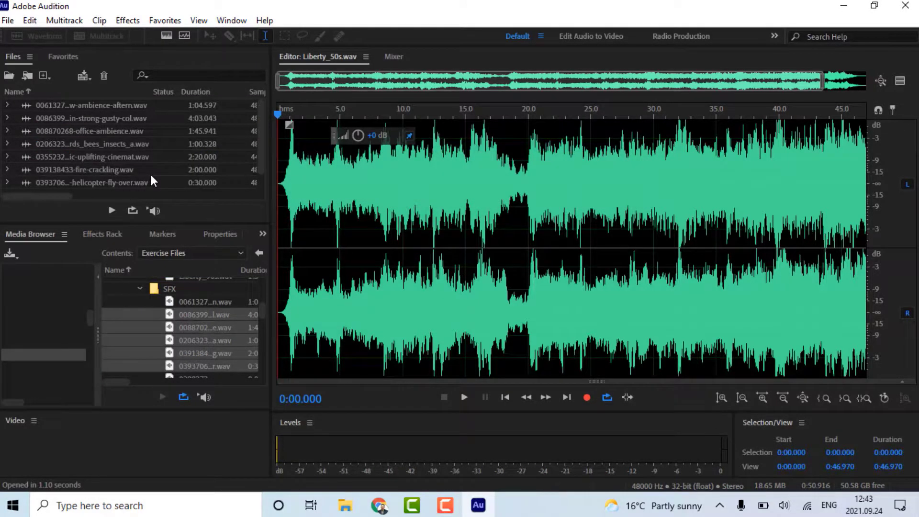
Remove the 0206323...rds_bees_insects_a.wav file from the Files panel
{"action": "left_click", "coordinate": [121, 148]}
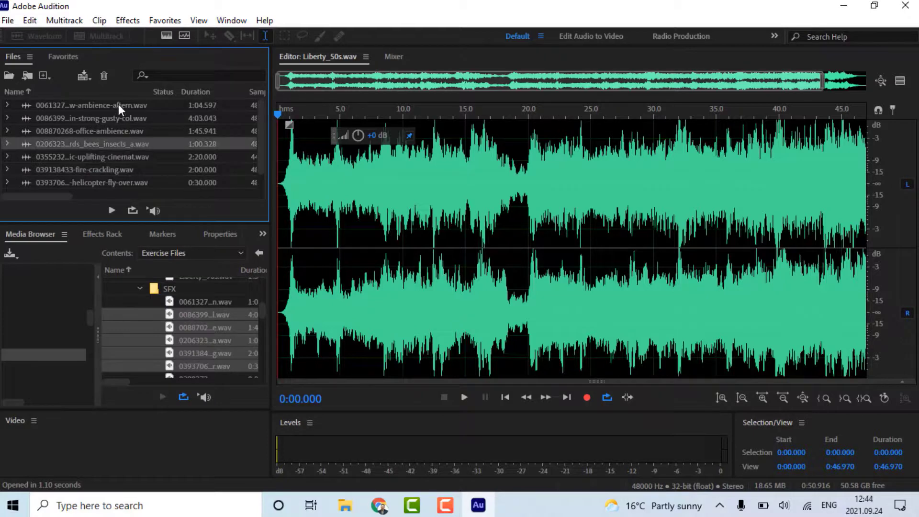
{"action": "left_click", "coordinate": [101, 77]}
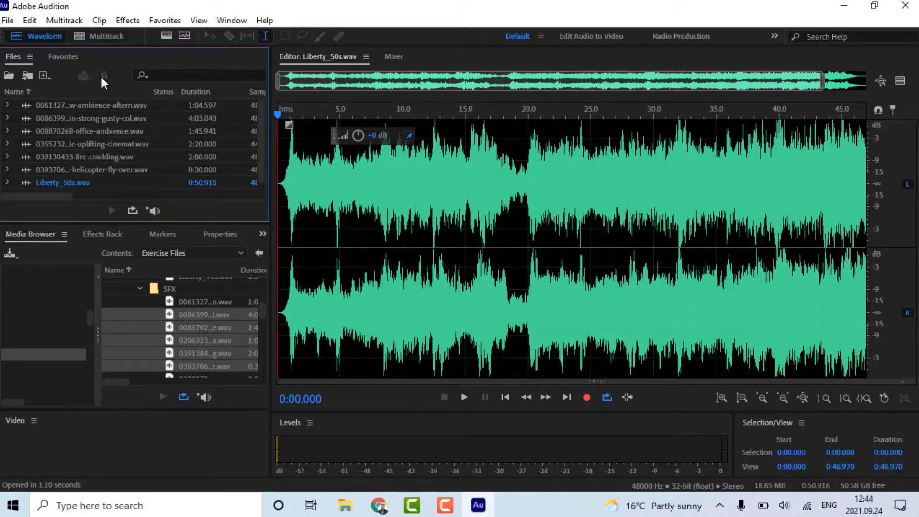